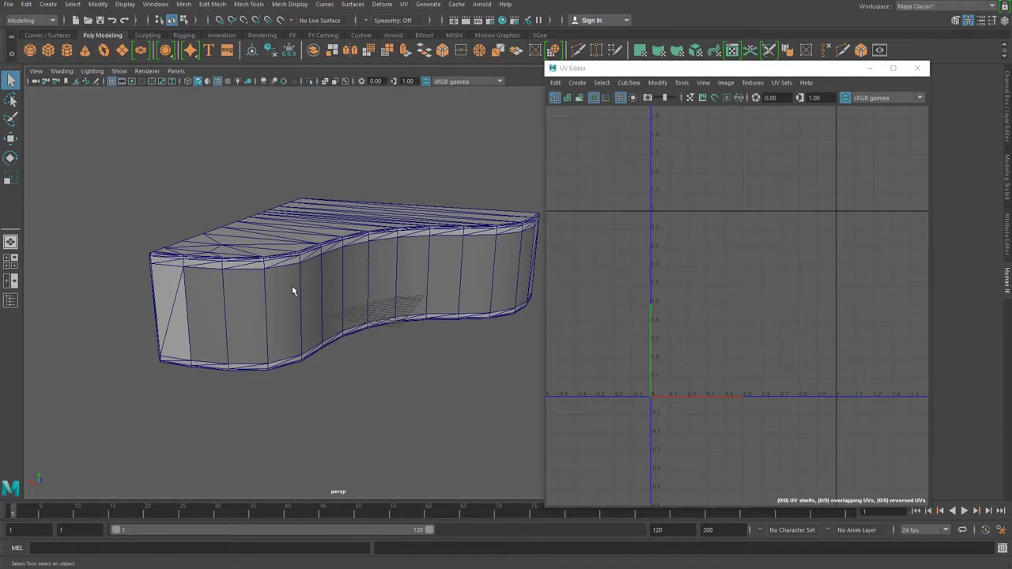
Select the outer shell and the curved glass panel in turn to examine each mesh's UV layout
left_click(285, 223)
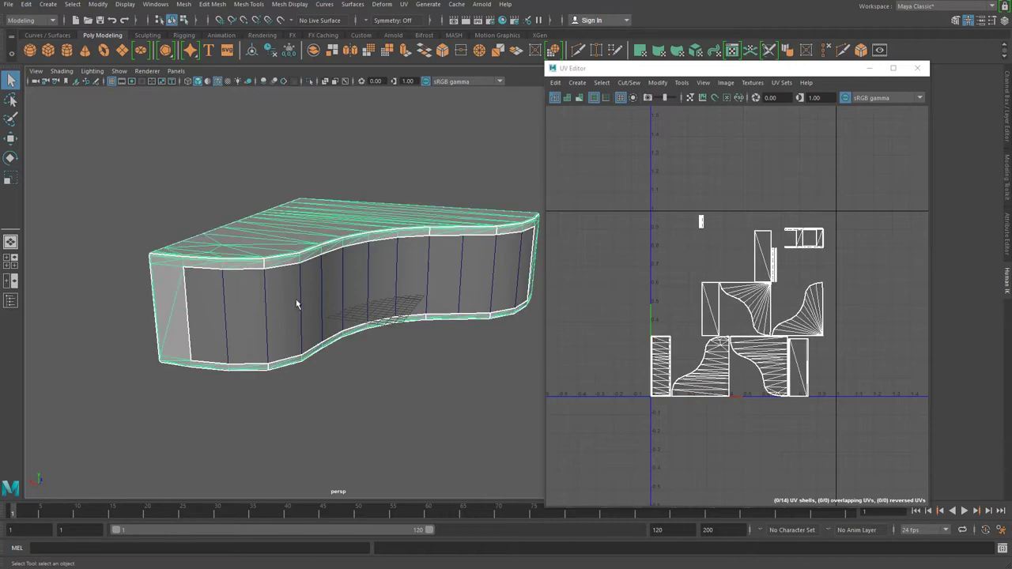
key("F10")
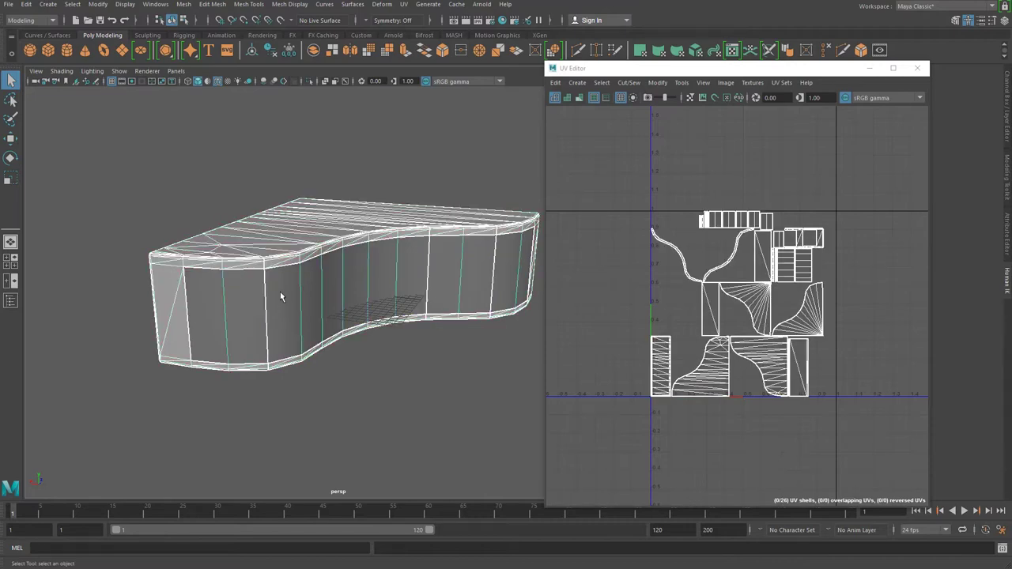
key("F11")
double_click(296, 306)
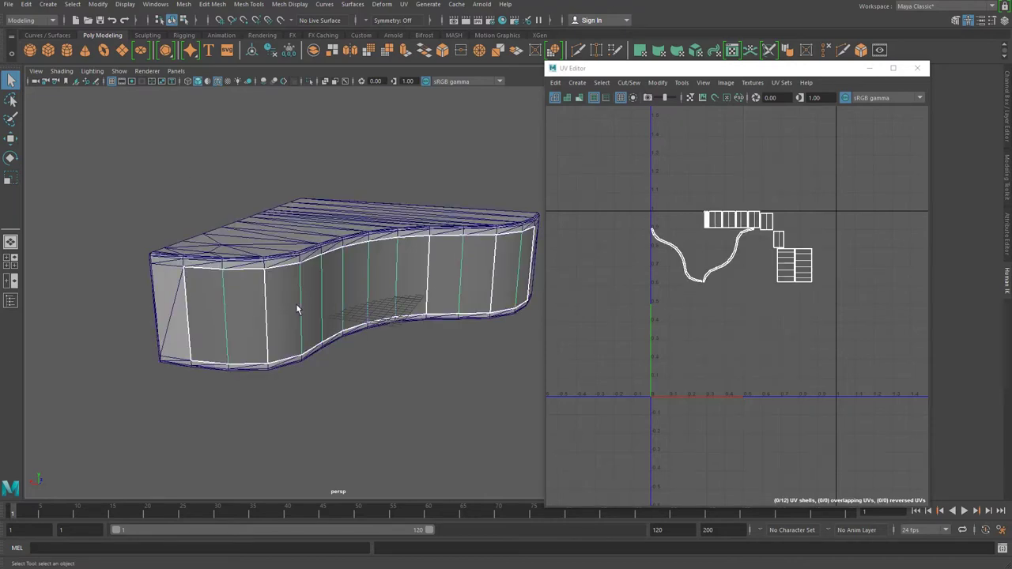
key("Delete")
key("ctrl+z")
key("ctrl+z")
key("ctrl+z")
key("F8")
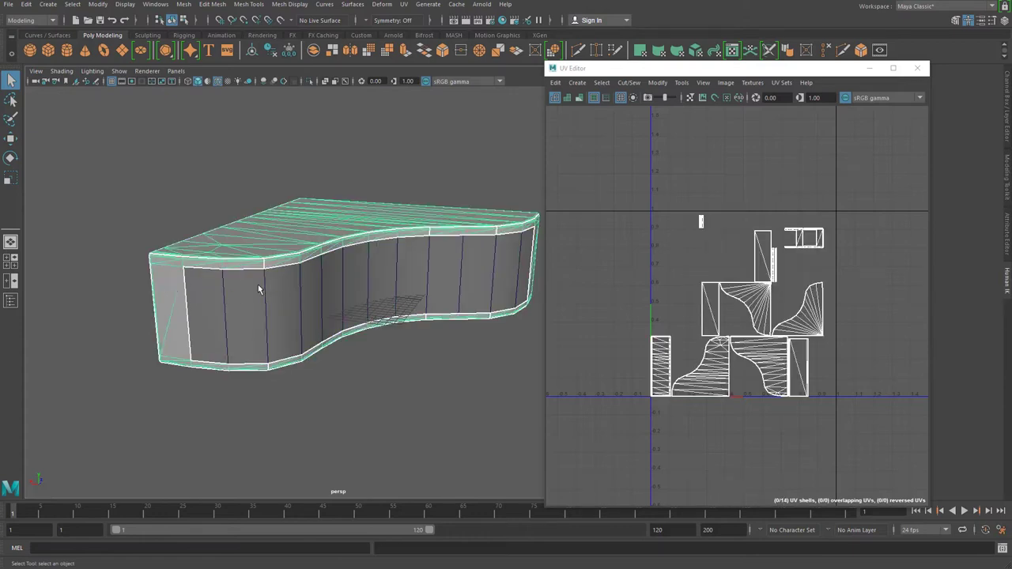
key("F11")
double_click(244, 295)
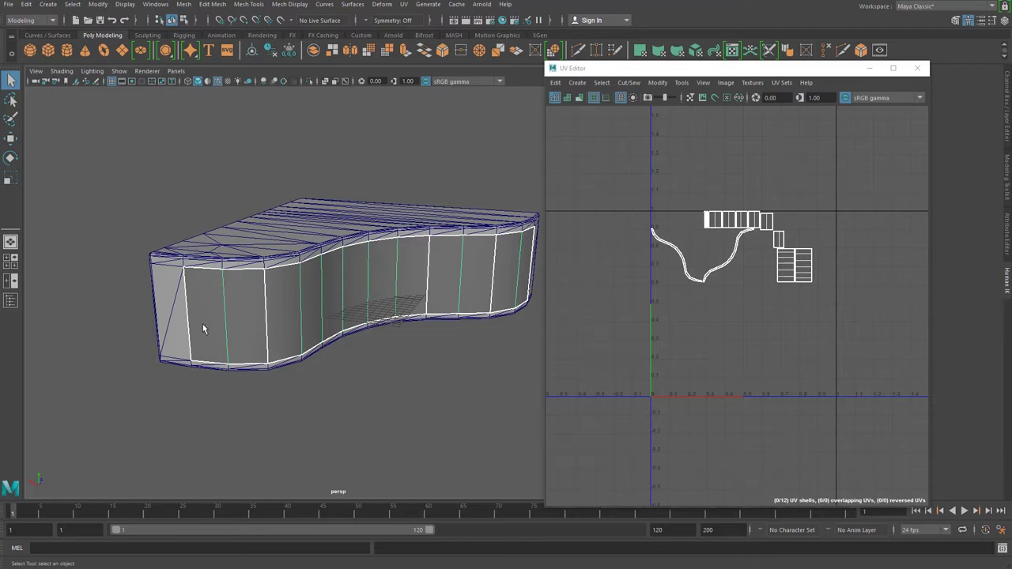
key("F8")
key("F8")
key("F8")
key("ctrl+z")
mouse_move(164, 274)
left_mouse_down("alt")
mouse_move(291, 291)
mouse_move(260, 296)
mouse_move(179, 274)
mouse_move(170, 261)
left_mouse_up("alt")
key("super")
left_click(307, 237)
key("ctrl+z")
left_click(349, 281)
left_click(245, 377)
left_click_drag(245, 377, 205, 335, "alt")
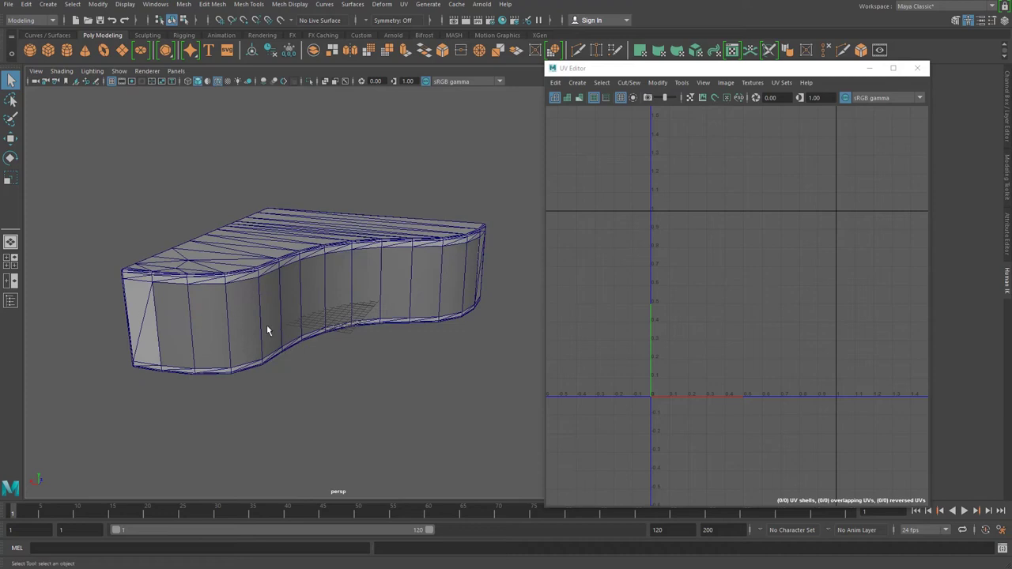
left_click_drag(298, 334, 204, 269, "alt")
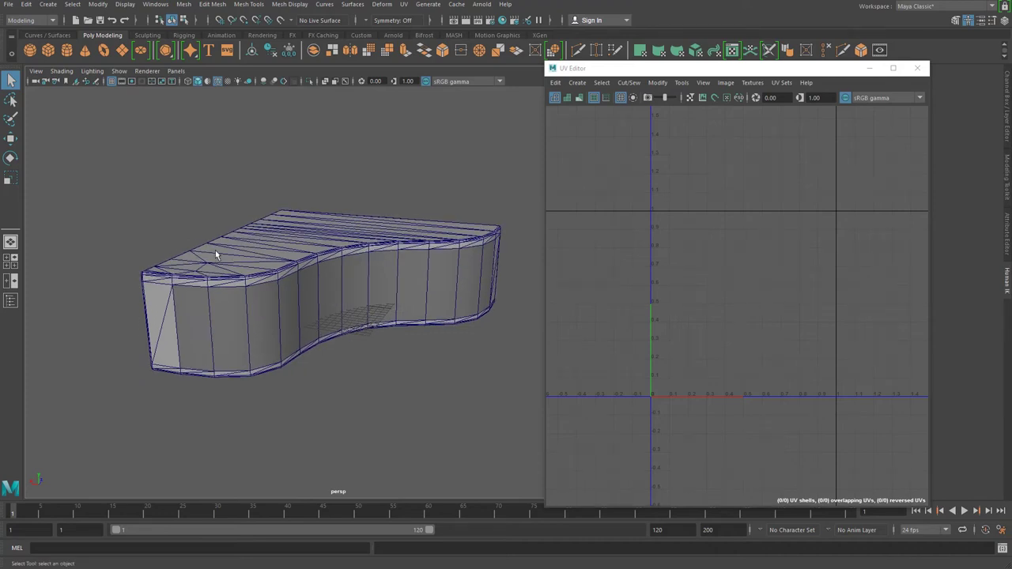
left_click_drag(410, 364, 462, 328, "alt")
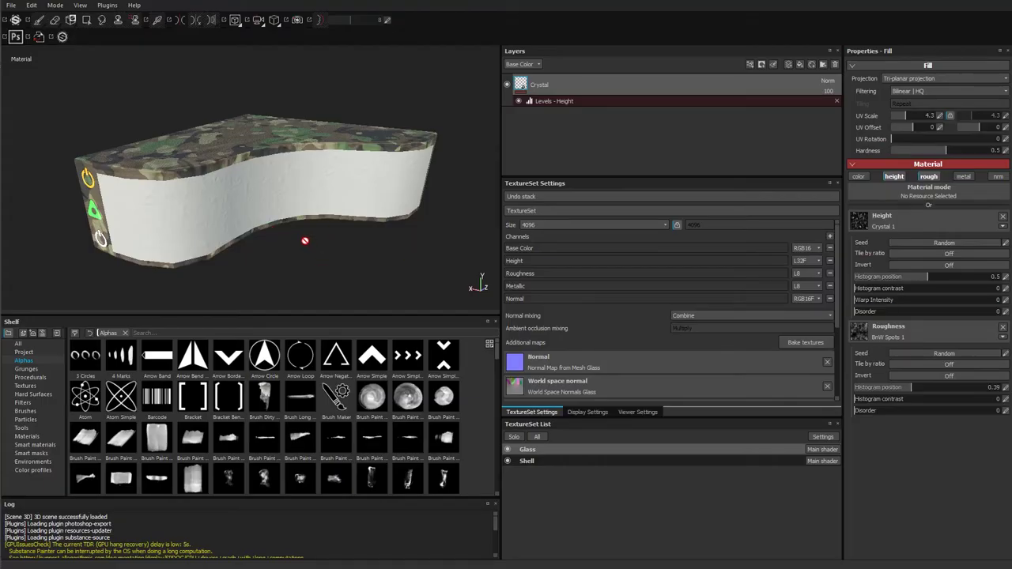
Switch to Substance Painter and hide the Glass texture set to inspect the inside of the shell
double_click(528, 462)
key("Return")
left_click(508, 449)
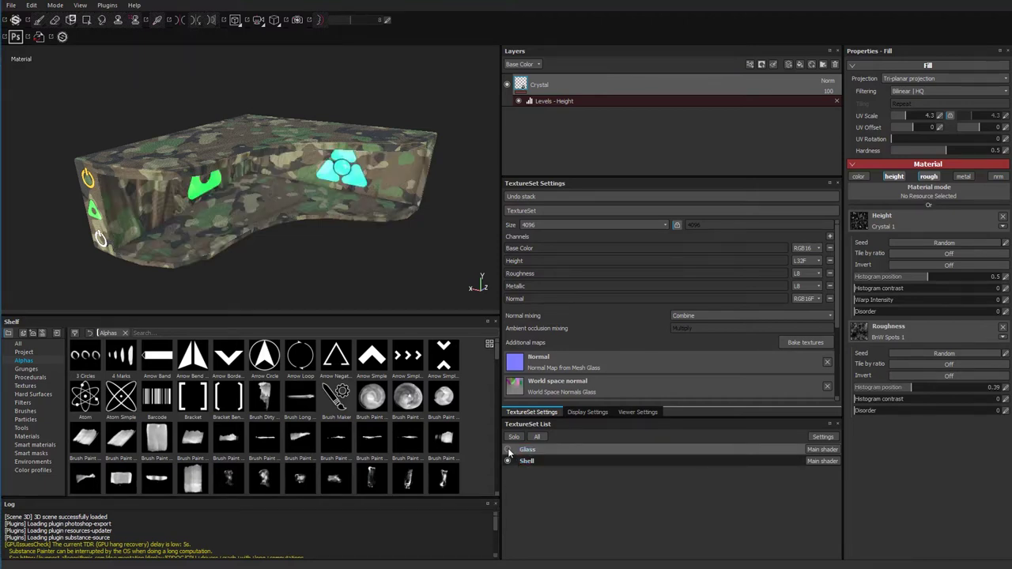
left_click_drag(261, 210, 158, 210, "alt")
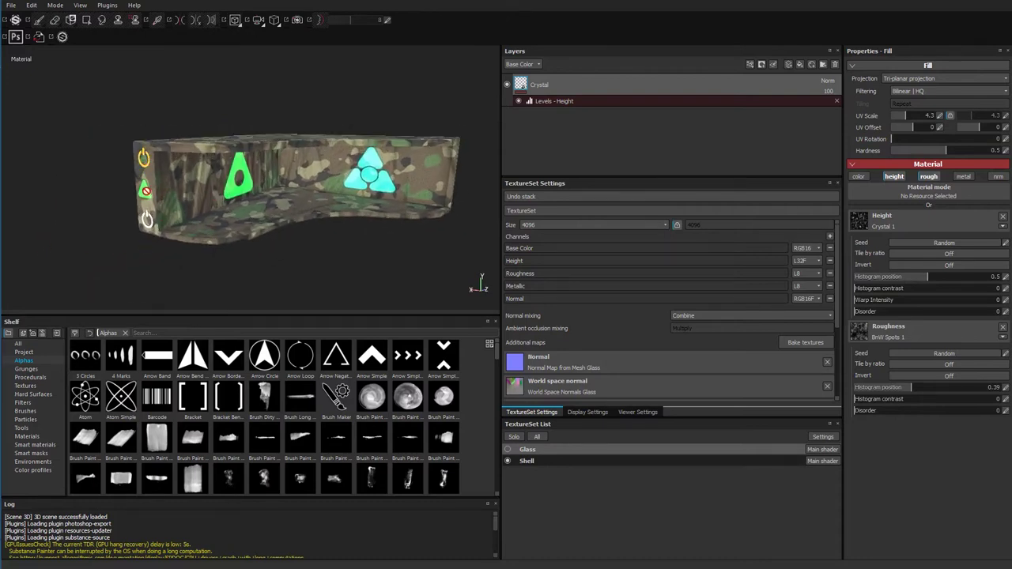
middle_click_drag(229, 216, 162, 212, "alt")
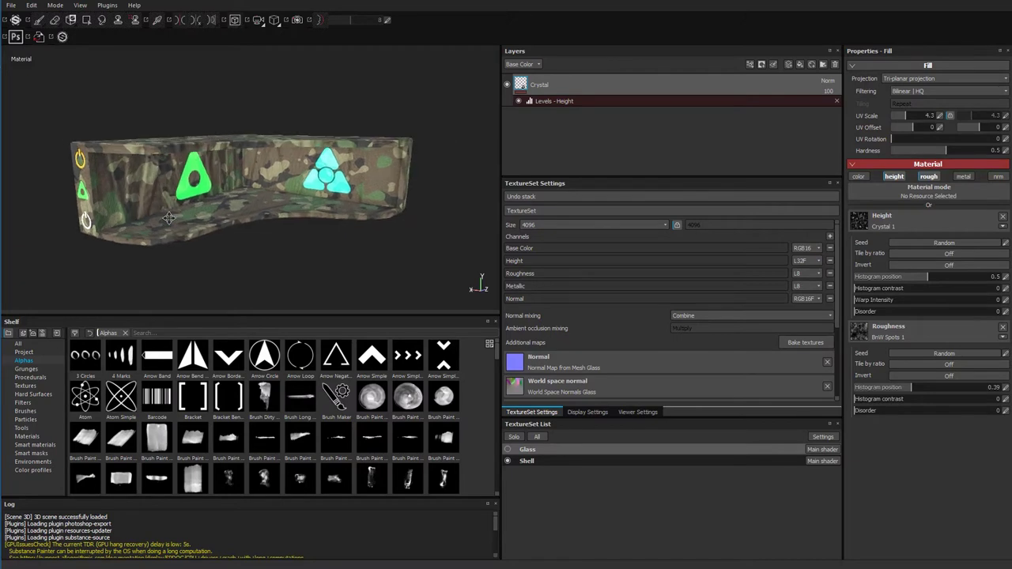
scroll(563, 280, "down", 1)
scroll(563, 281, "up", 1)
Select the Shell texture set, then toggle the Emissive_Glows and Fabric WOODLAND layers off and on to inspect the shell's texturing
left_click(527, 461)
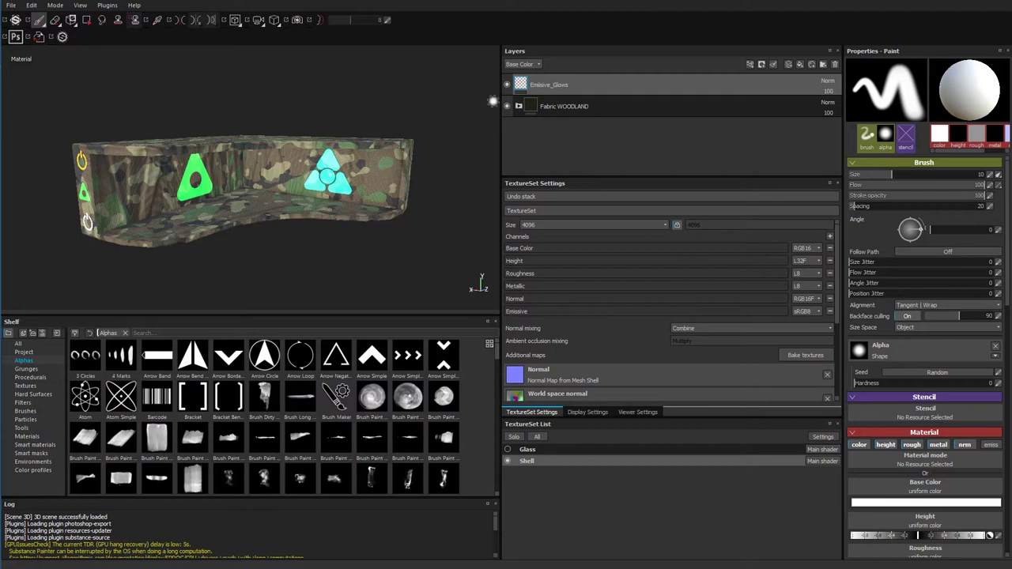
left_click(508, 87)
left_click(507, 87)
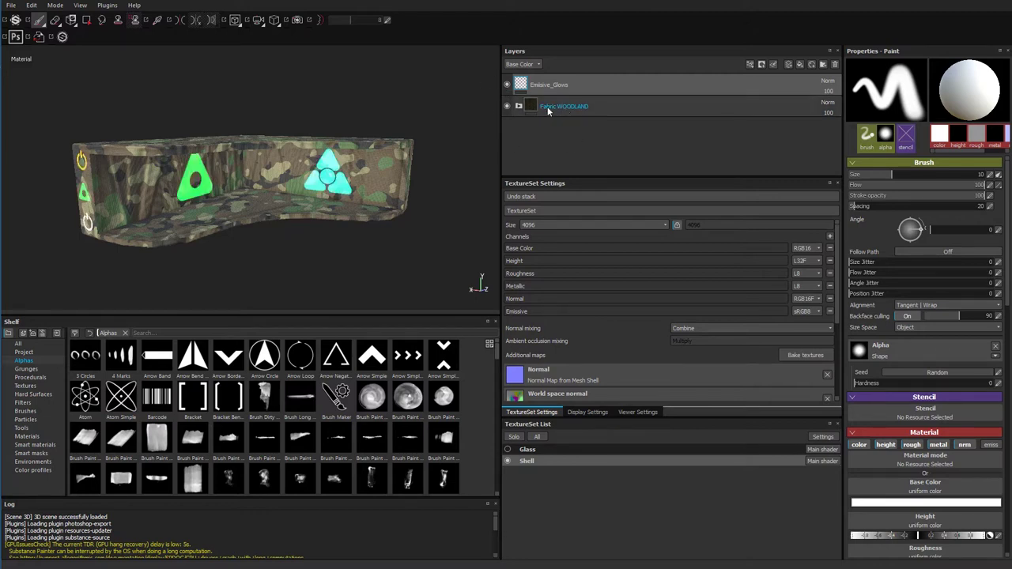
left_click(507, 106)
left_click(507, 106)
scroll(250, 211, "up", 3)
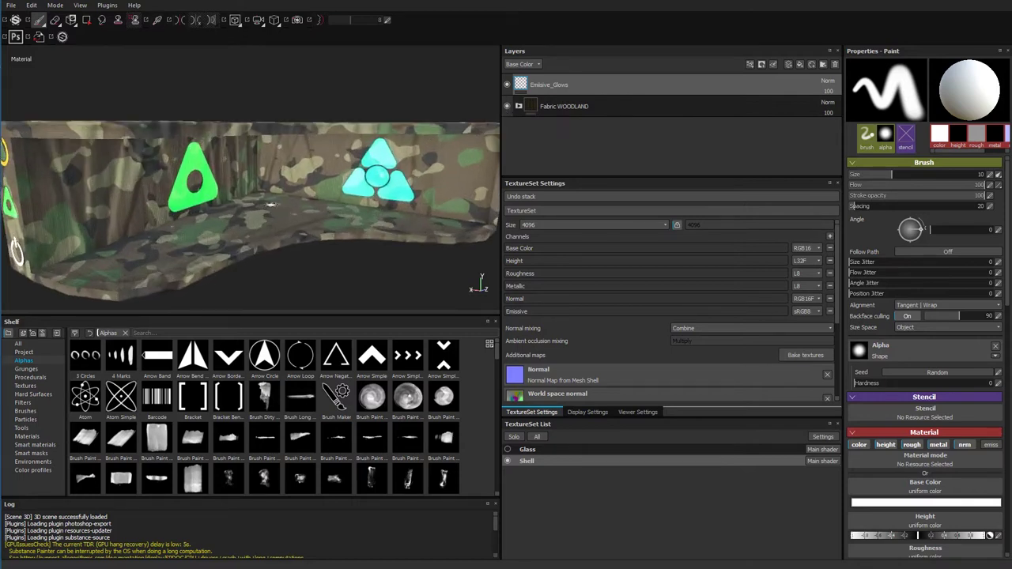
scroll(103, 169, "down", 3)
scroll(202, 189, "down", 2)
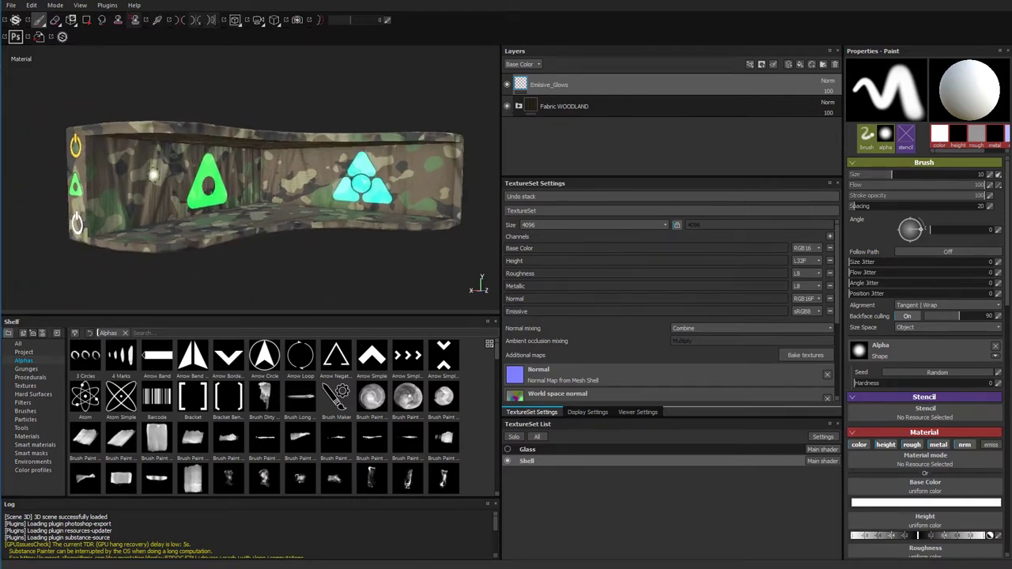
left_click_drag(294, 183, 237, 230, "alt")
scroll(237, 230, "down", 2)
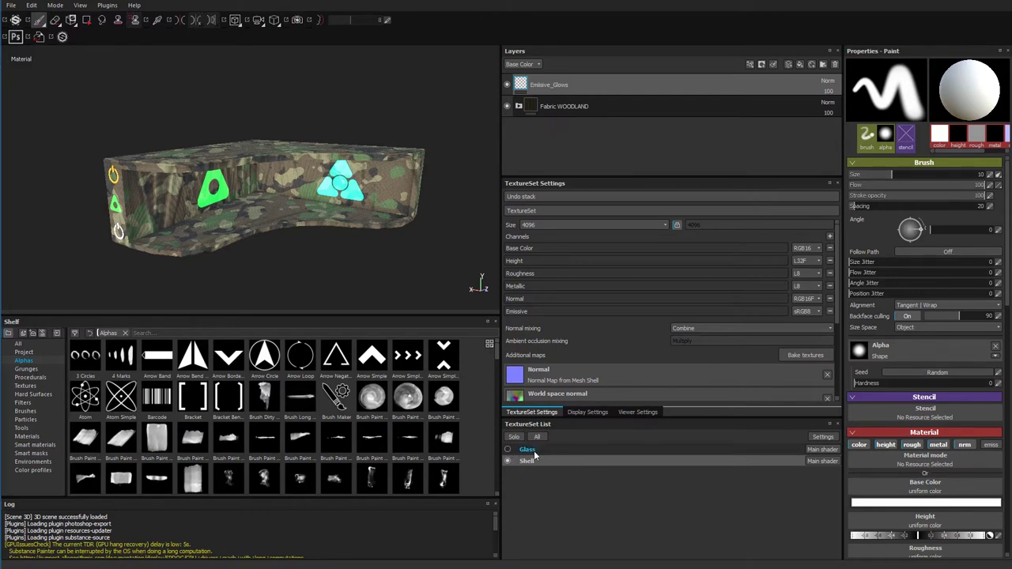
left_click_drag(319, 193, 311, 196, "alt")
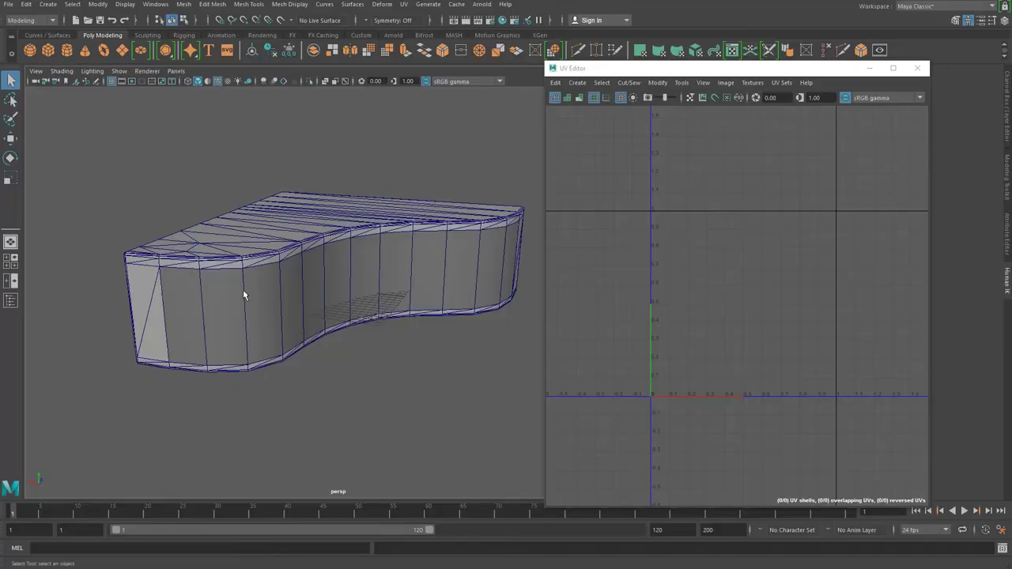
Switch to Maya, select both meshes and review the Export Selection options for FBX export without exporting
left_click(237, 354)
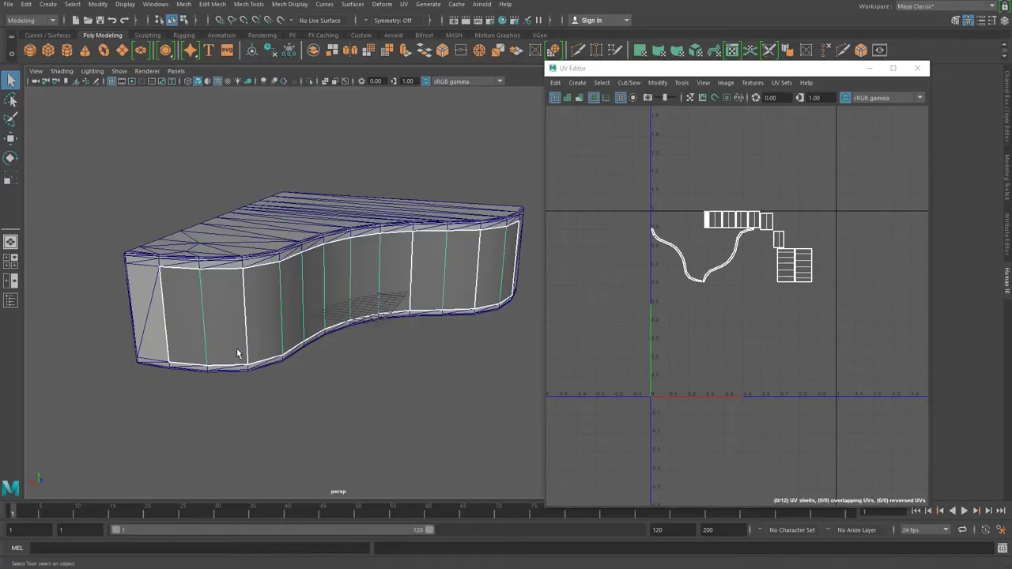
left_click(217, 227)
left_click(89, 196)
left_click_drag(85, 113, 584, 434)
left_click(15, 6)
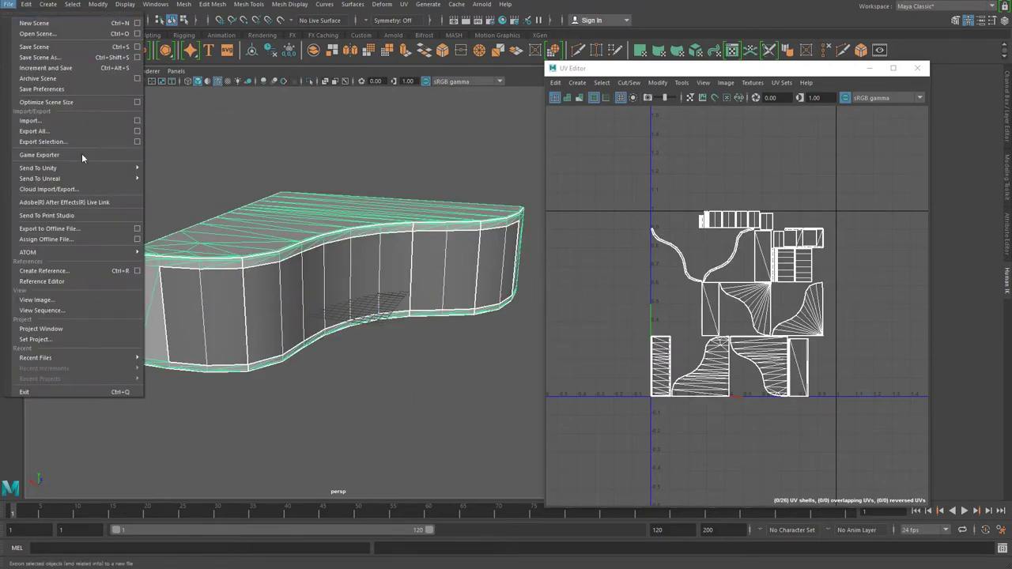
left_click(137, 142)
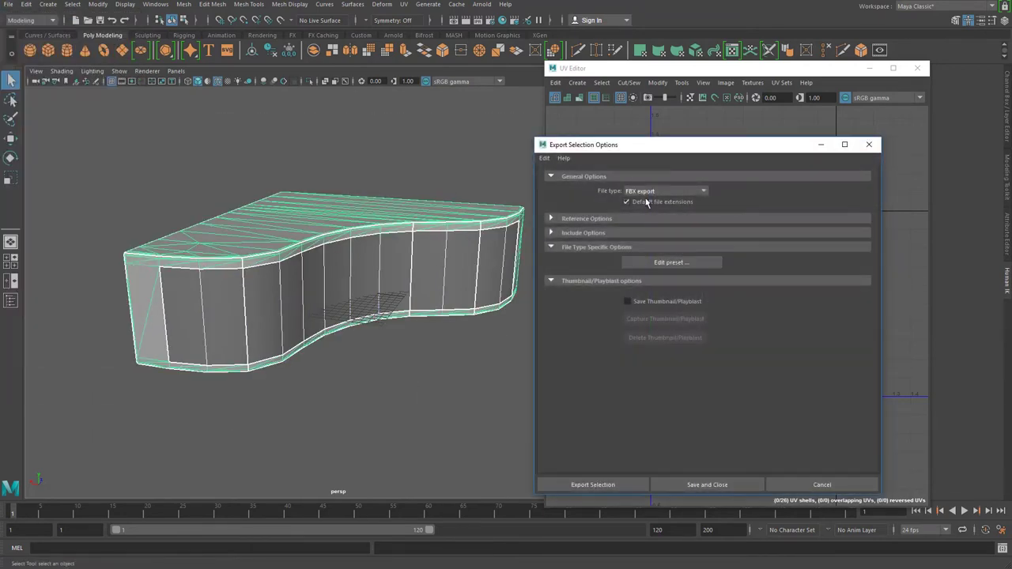
left_click(868, 144)
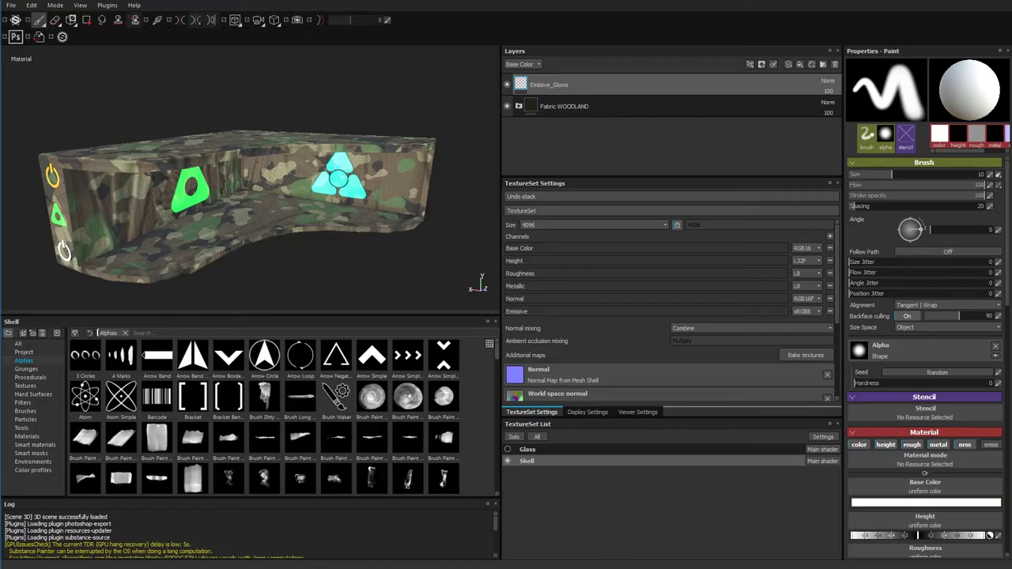
Switch to Substance Painter, show the Glass texture set and make it the active texture set
left_click(507, 460)
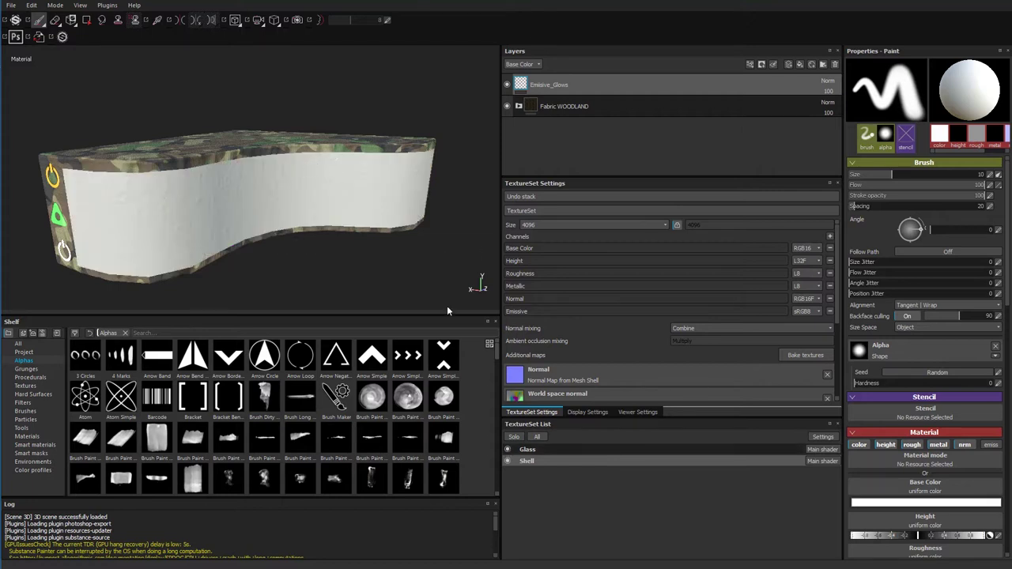
left_click(536, 450)
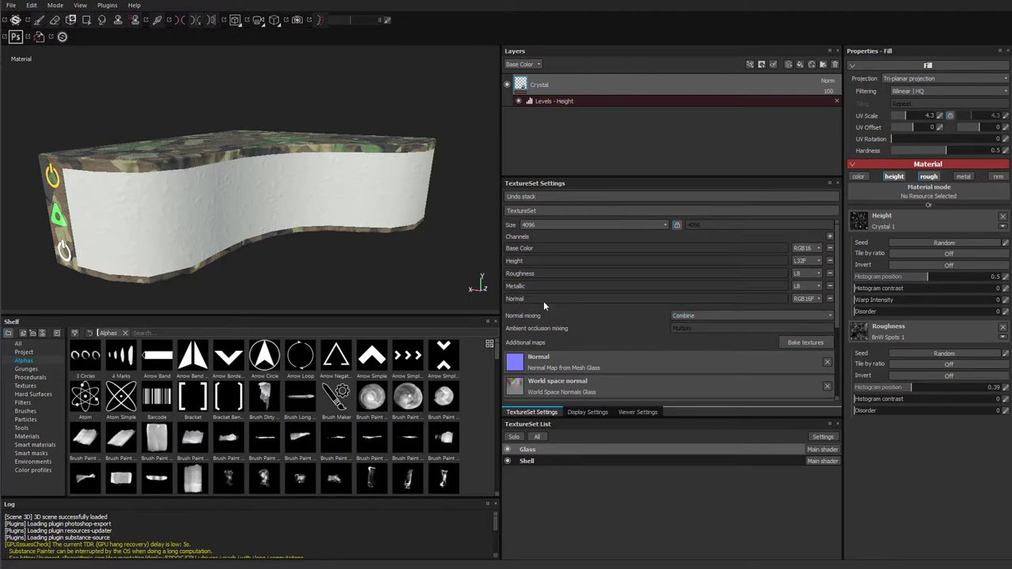
left_click_drag(125, 253, 226, 240, "alt")
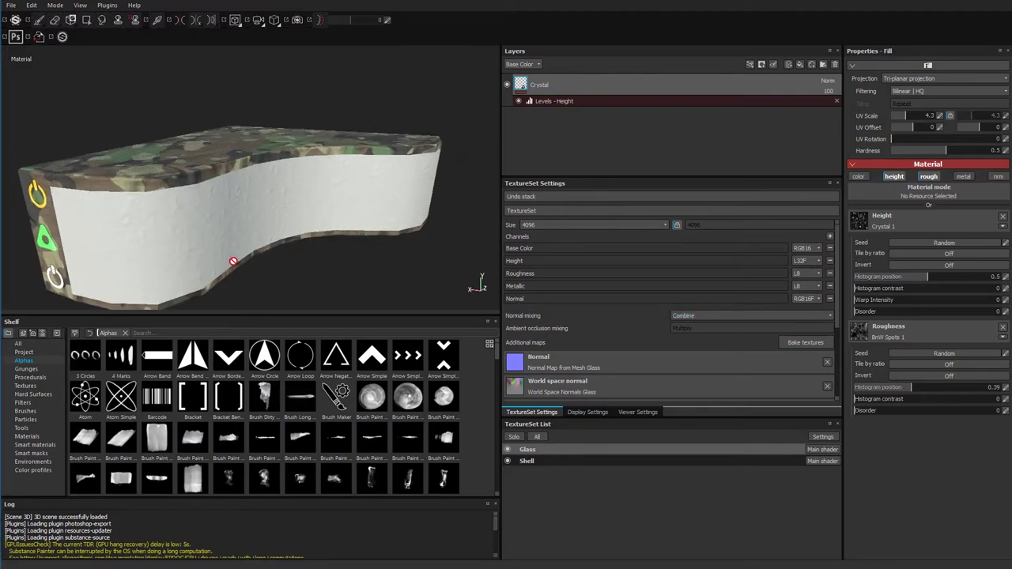
Render the model in Iray and frame the whole object in the view
left_click(296, 20)
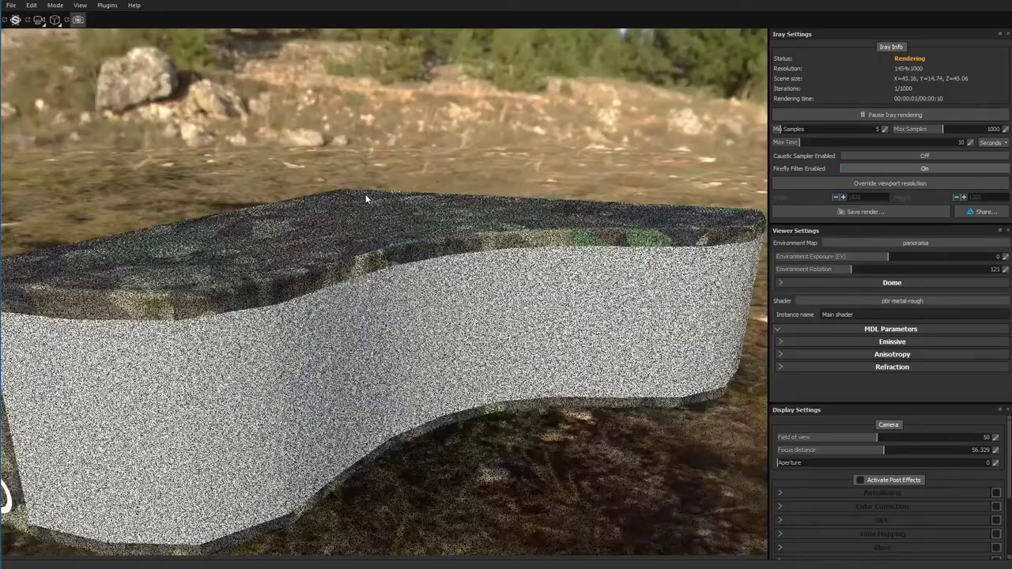
scroll(425, 303, "down", 5)
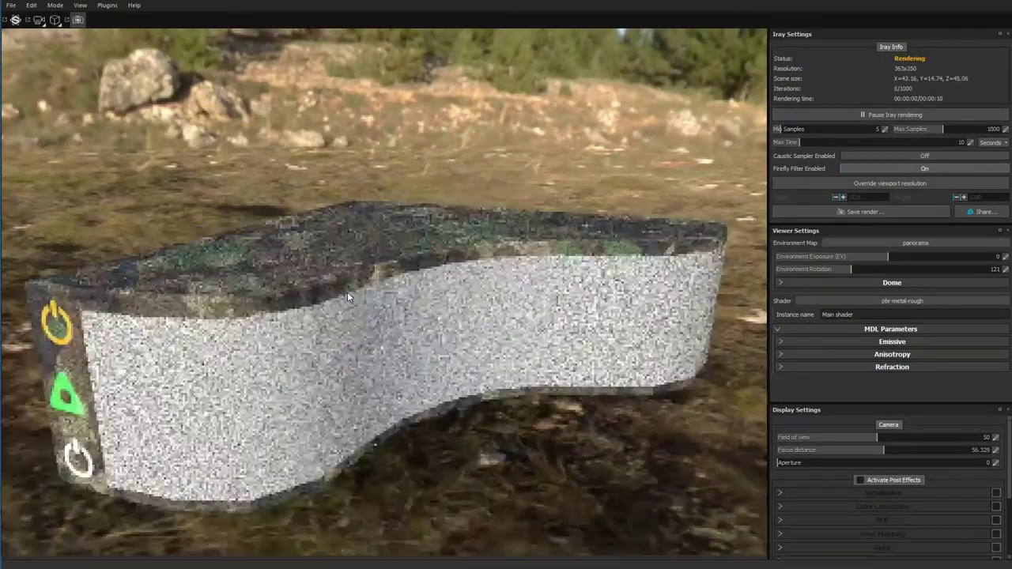
left_click_drag(378, 317, 532, 271, "alt")
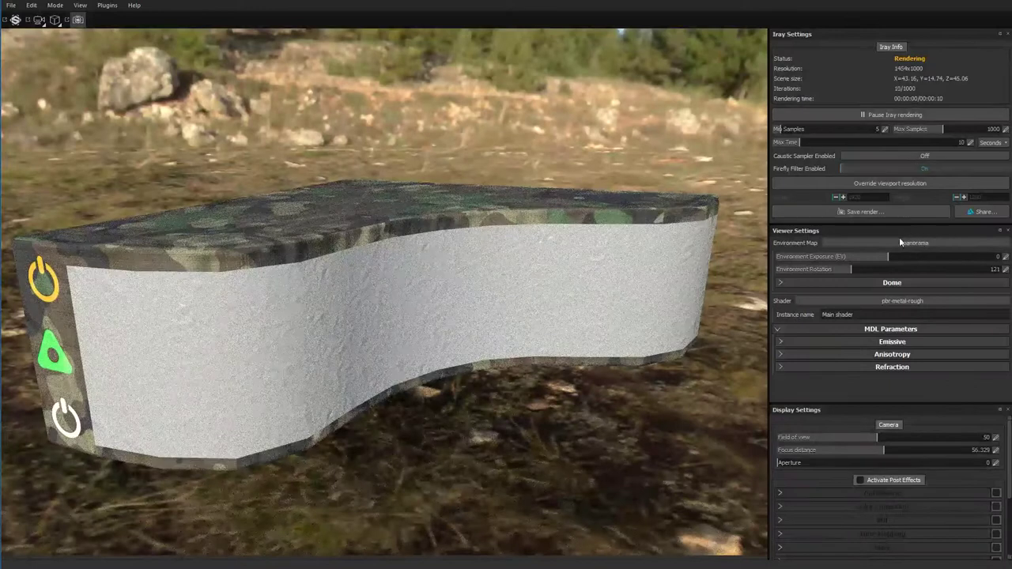
Set the main shader's Refraction parameter to 0.88 and inspect the symbols through the glass
left_click(780, 367)
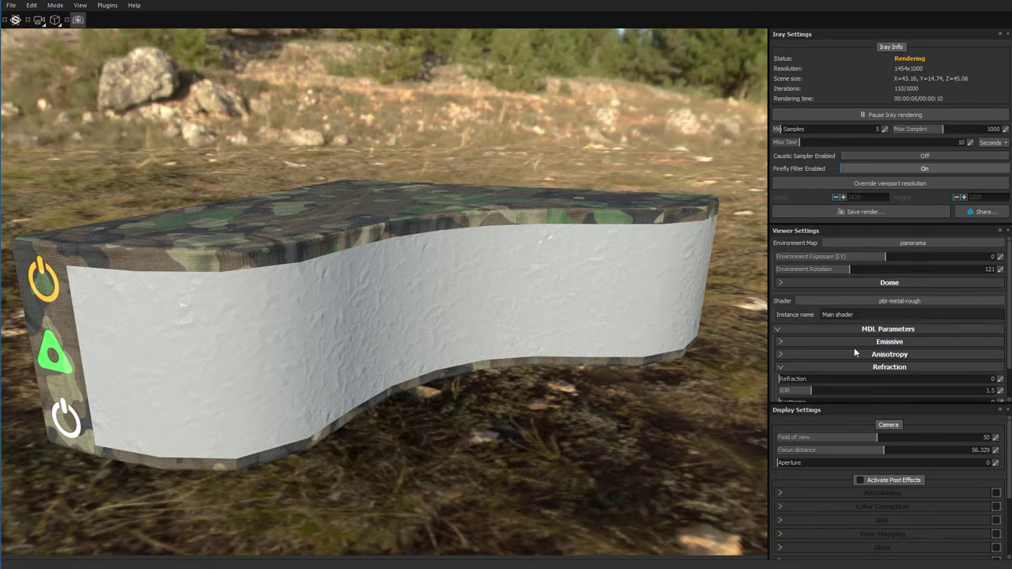
scroll(854, 354, "down", 1)
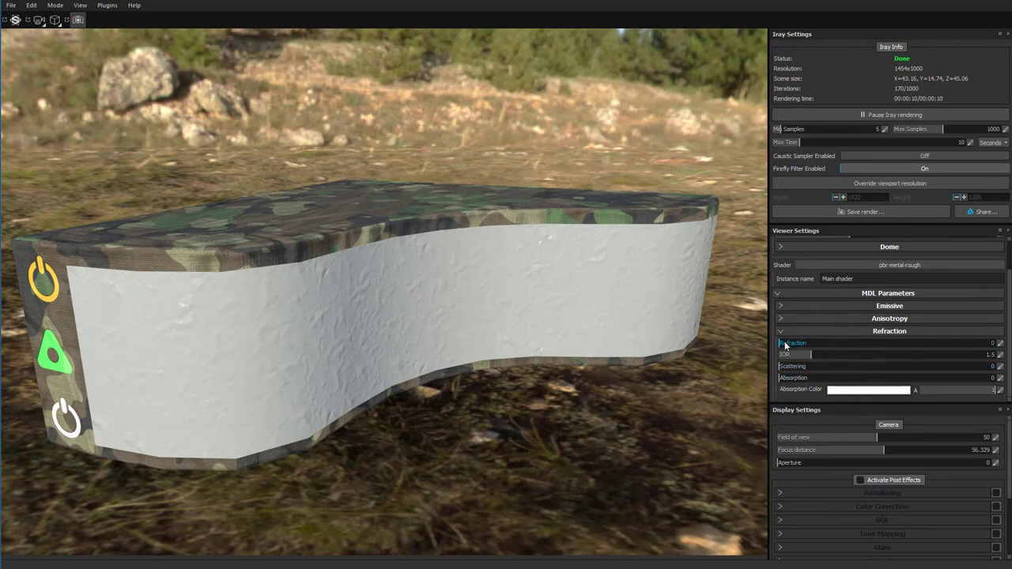
left_click_drag(801, 345, 969, 349)
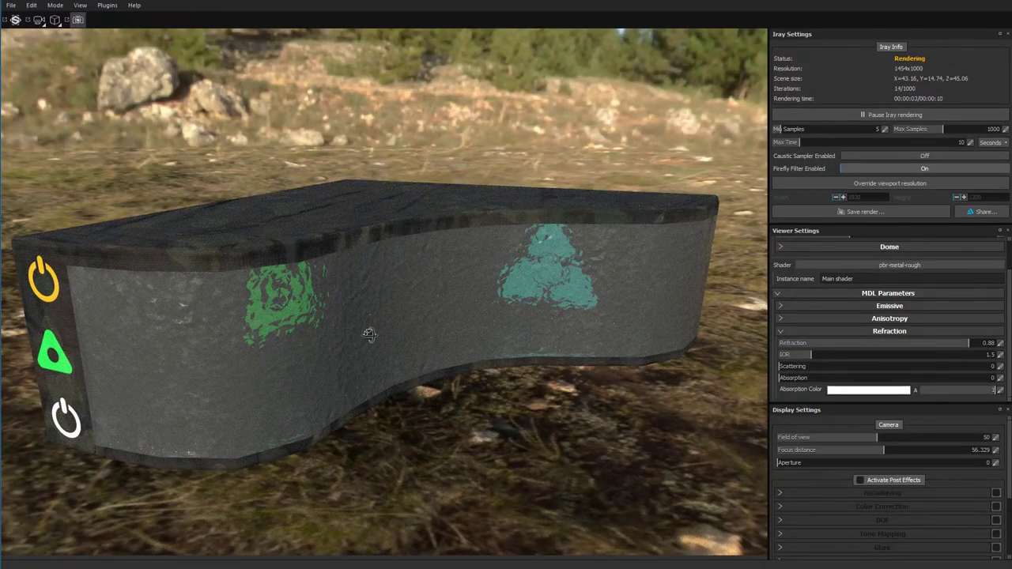
left_click_drag(368, 335, 382, 341, "alt")
right_click_drag(410, 336, 515, 348, "alt")
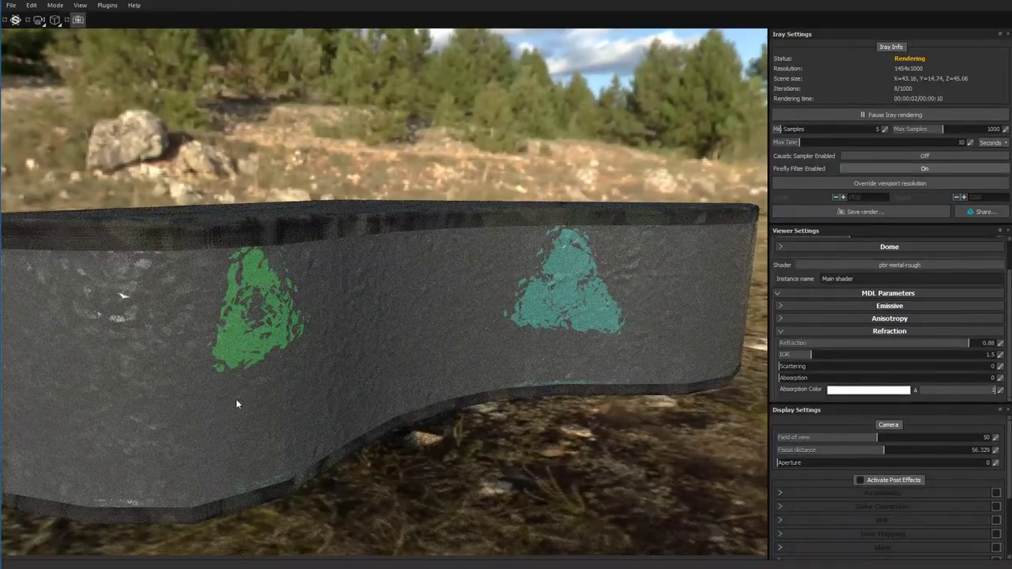
left_click_drag(254, 345, 324, 341, "alt")
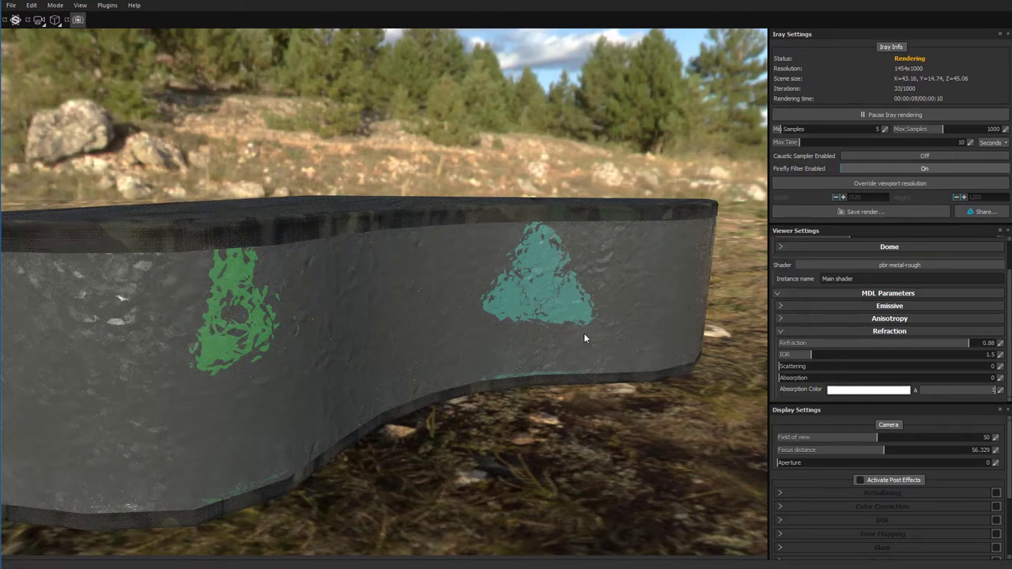
Set the main shader's Refraction to 1 and its IOR to 1
left_click_drag(959, 343, 998, 345)
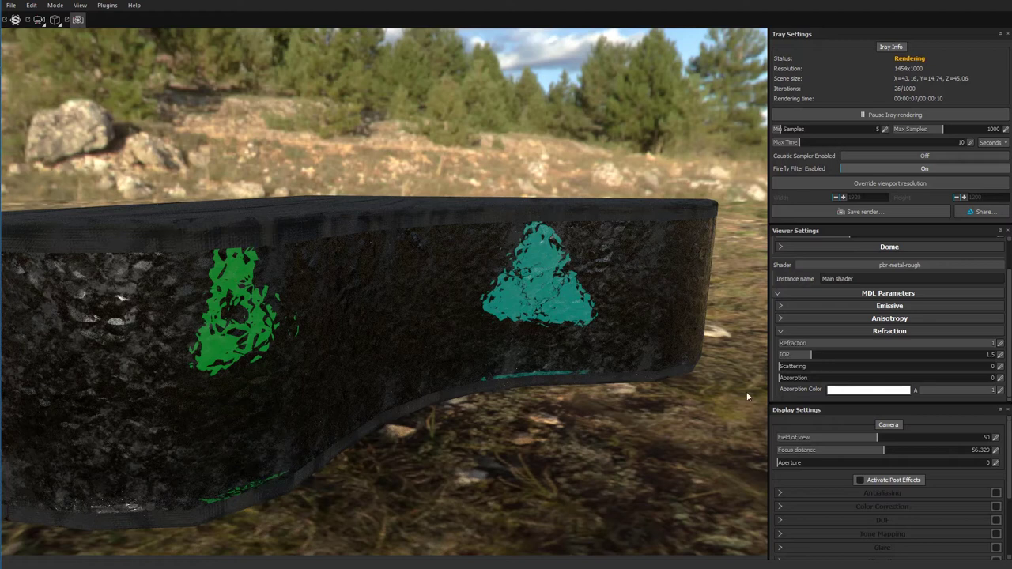
double_click(816, 353)
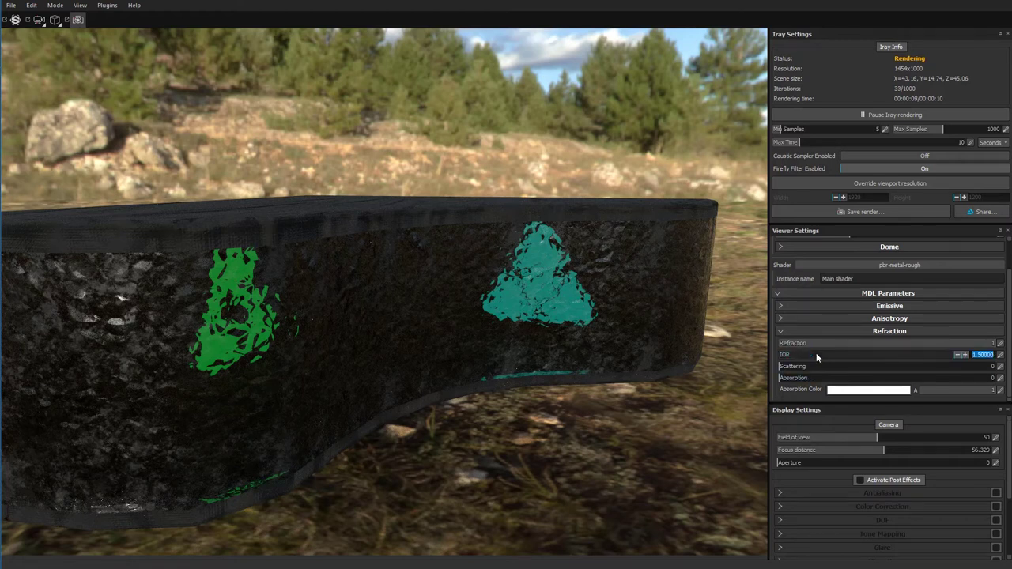
type("1")
key("Return")
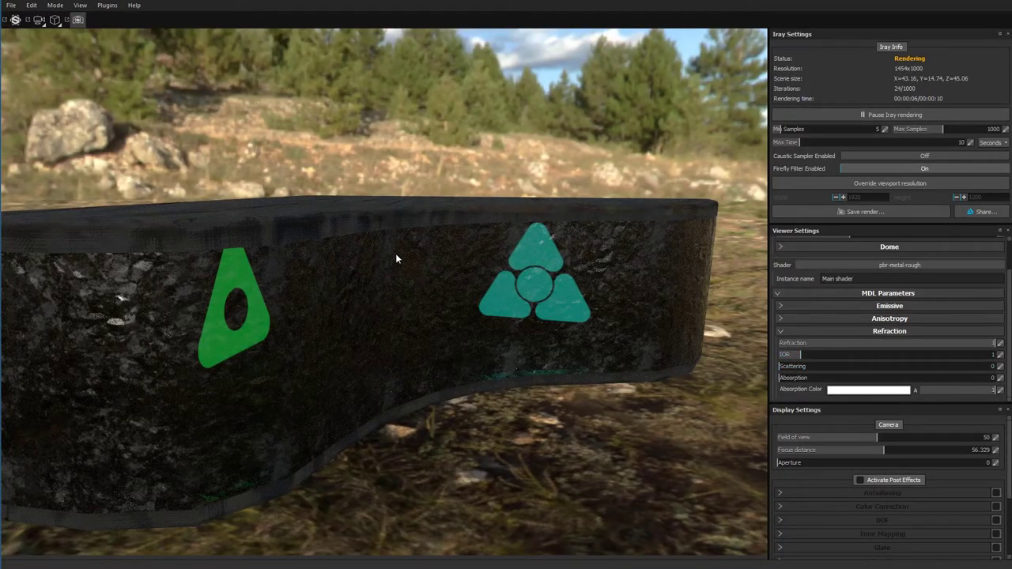
Set the main shader's IOR to 1.5
left_click(809, 355)
left_click(807, 355)
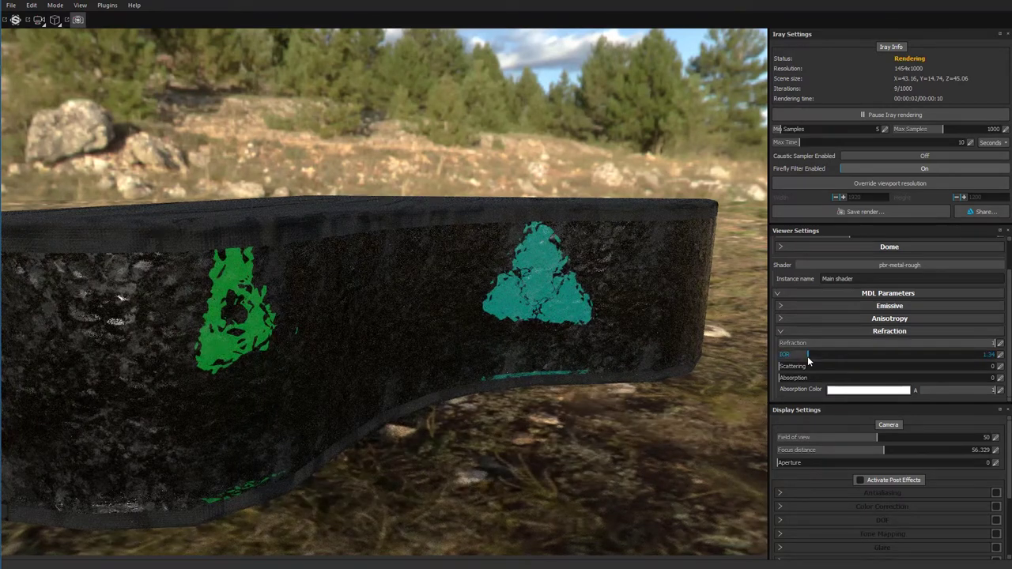
type("1")
key("Return")
type("1.5")
key("Return")
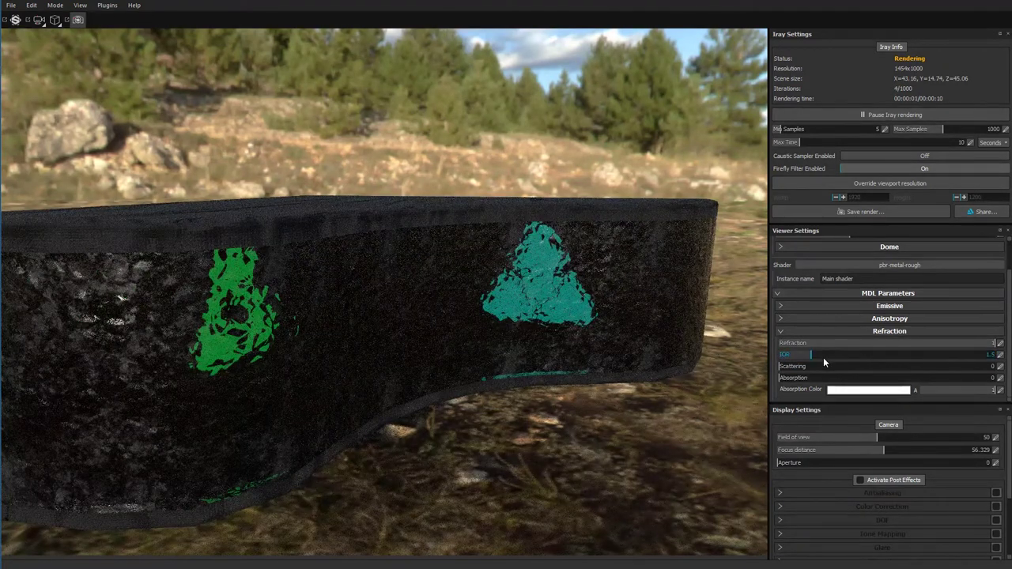
Try an IOR of 2.15 on the main shader, reset it to 1.5 and inspect the symbols from another angle
left_click_drag(810, 354, 825, 355)
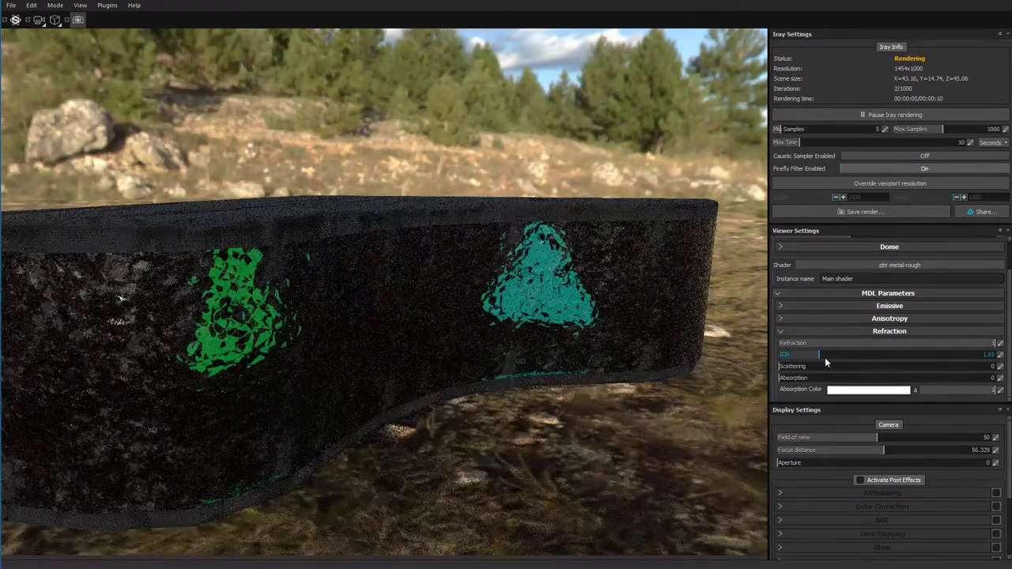
double_click(805, 357)
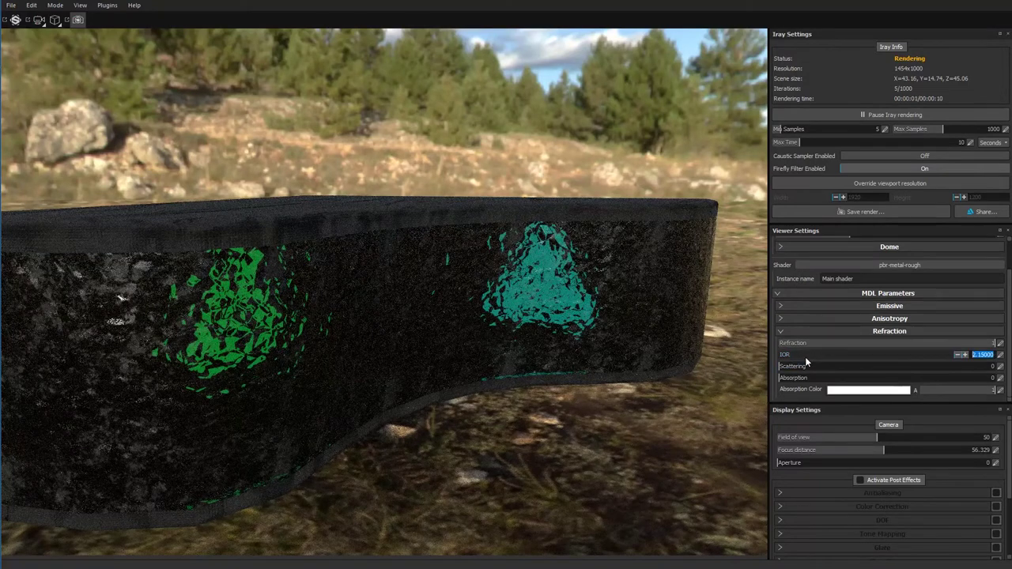
type("1.5")
key("Return")
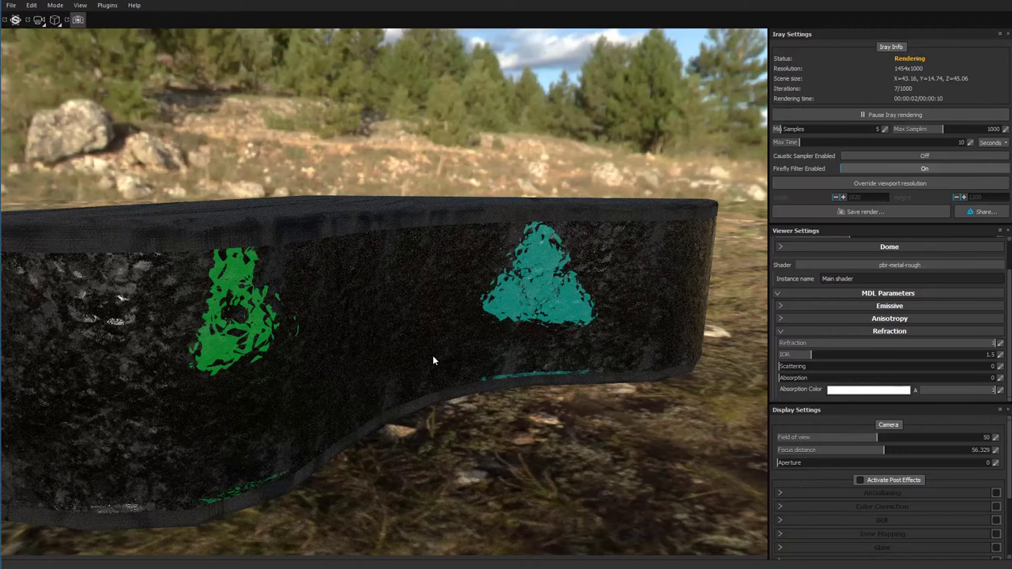
left_click_drag(432, 354, 333, 338, "alt")
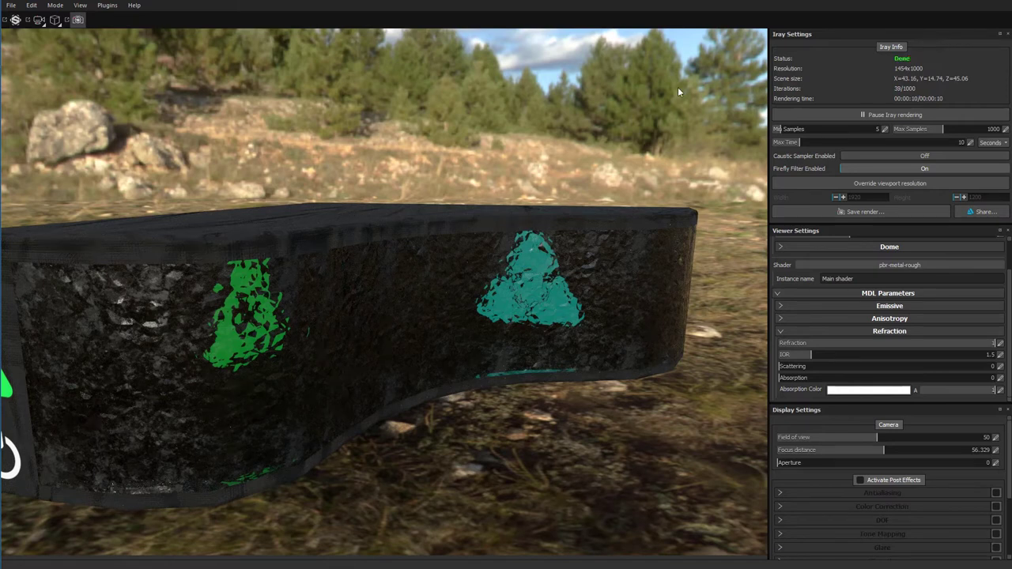
Add an Opacity channel to the Glass texture set and render the model in Iray again
left_click(81, 19)
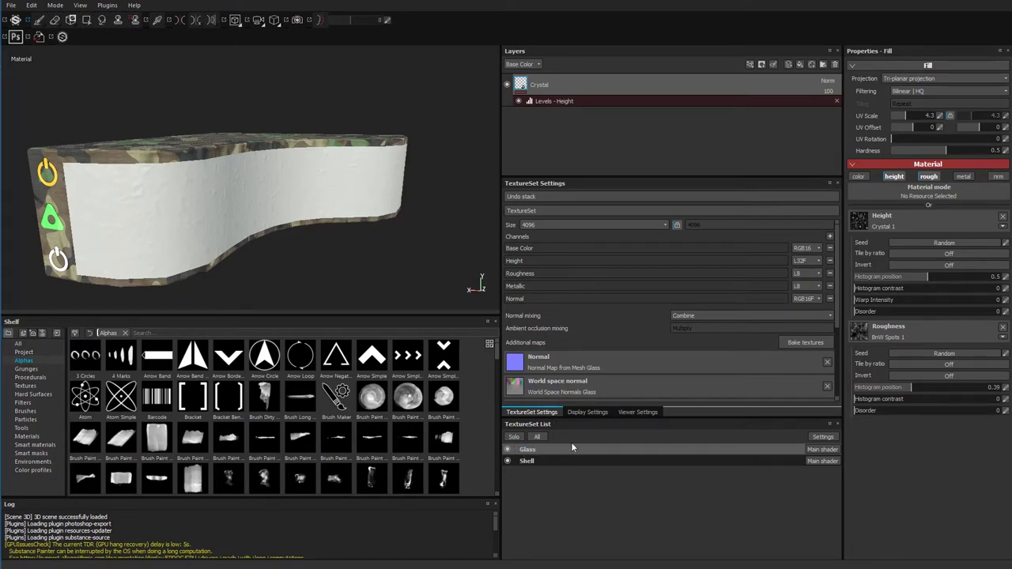
left_click(829, 235)
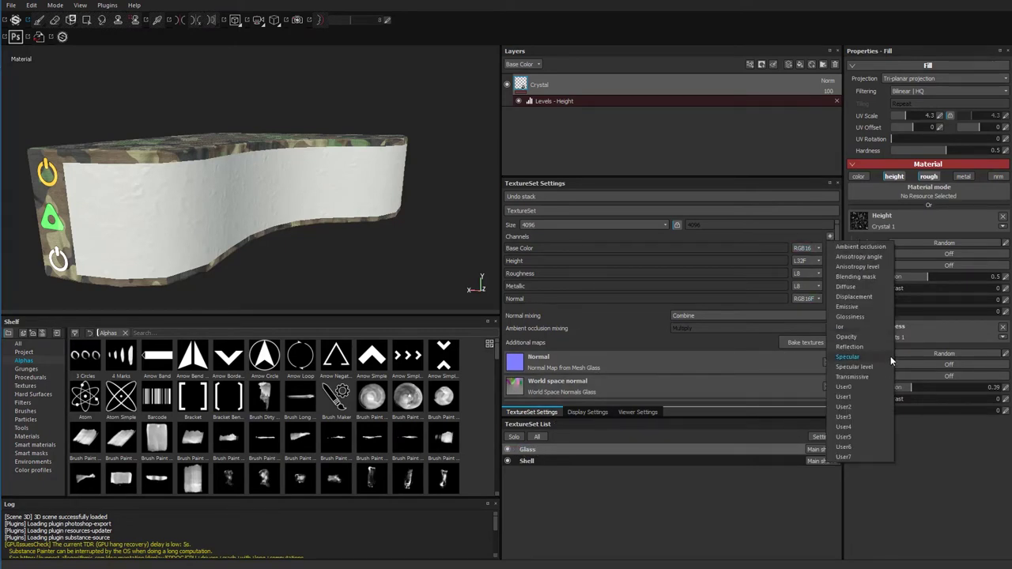
left_click(868, 338)
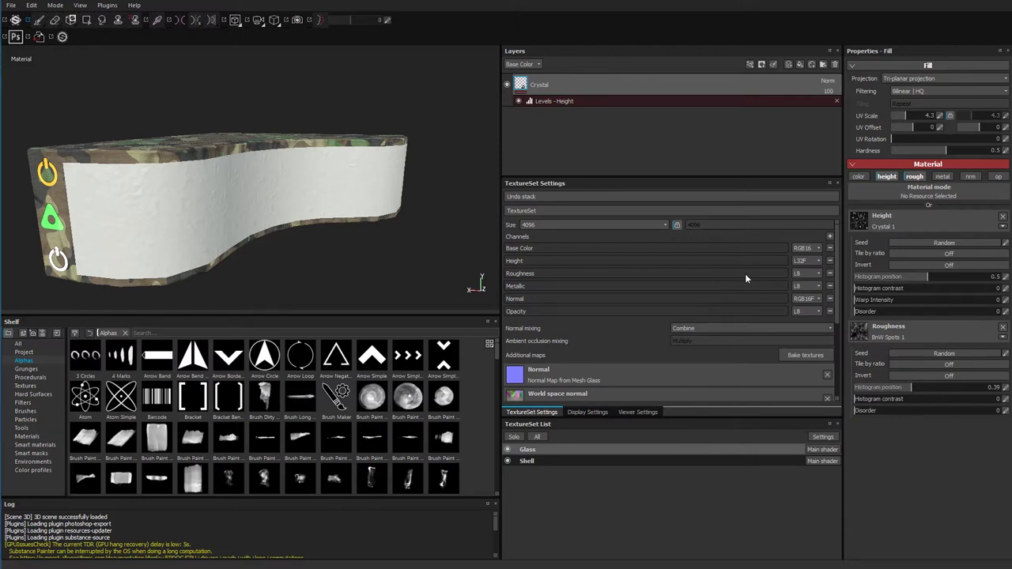
left_click(297, 20)
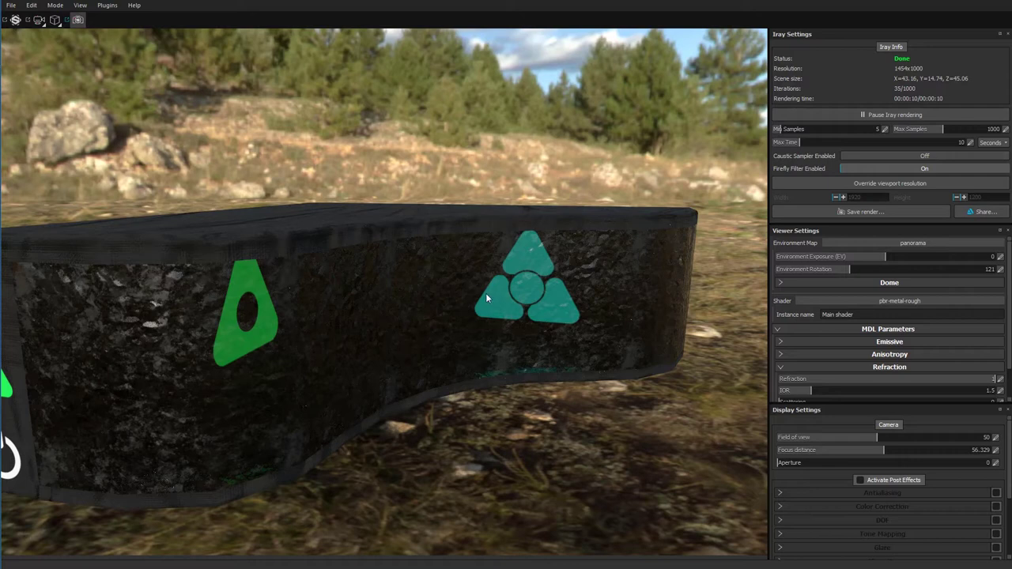
Inspect the symbols through the glass from several angles and compare the Iray render with the painting viewport
left_click_drag(366, 350, 443, 375)
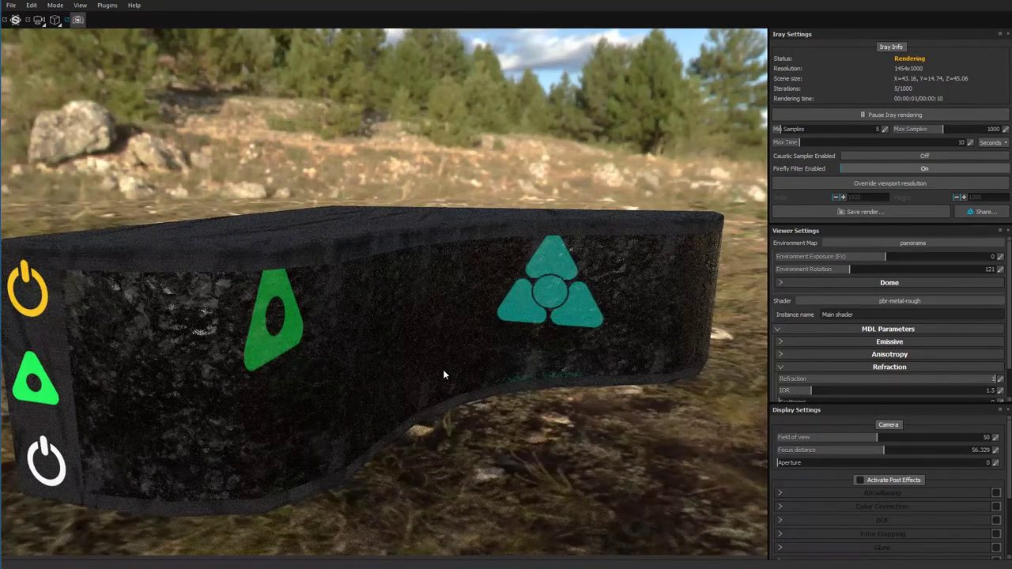
left_click_drag(499, 360, 461, 325)
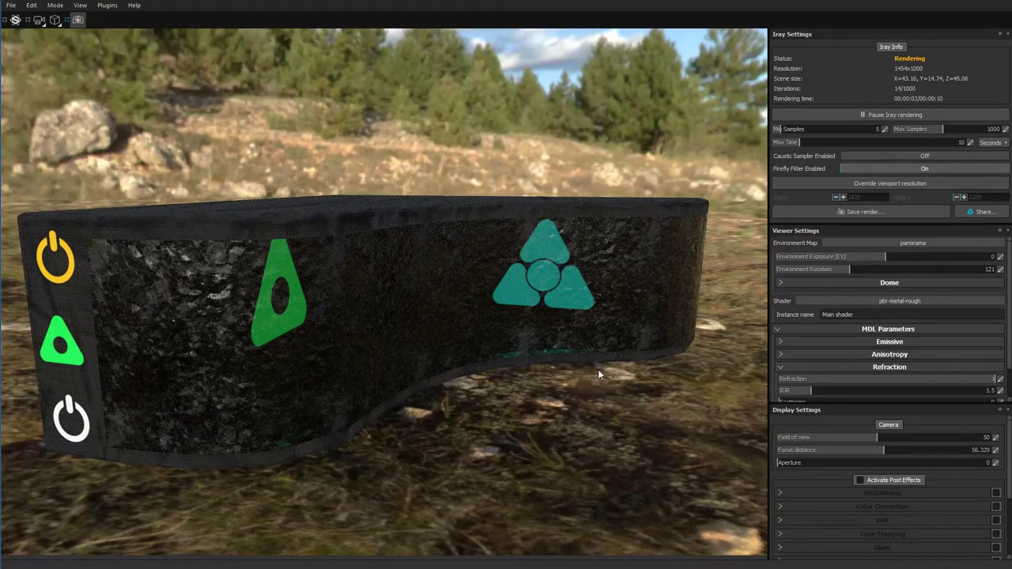
left_click_drag(441, 324, 402, 316)
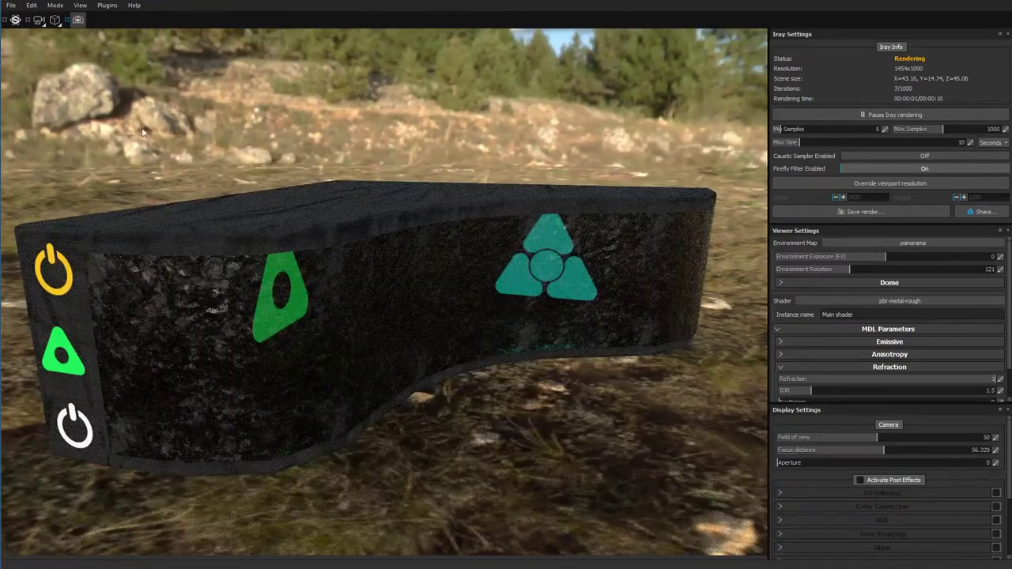
left_click(78, 21)
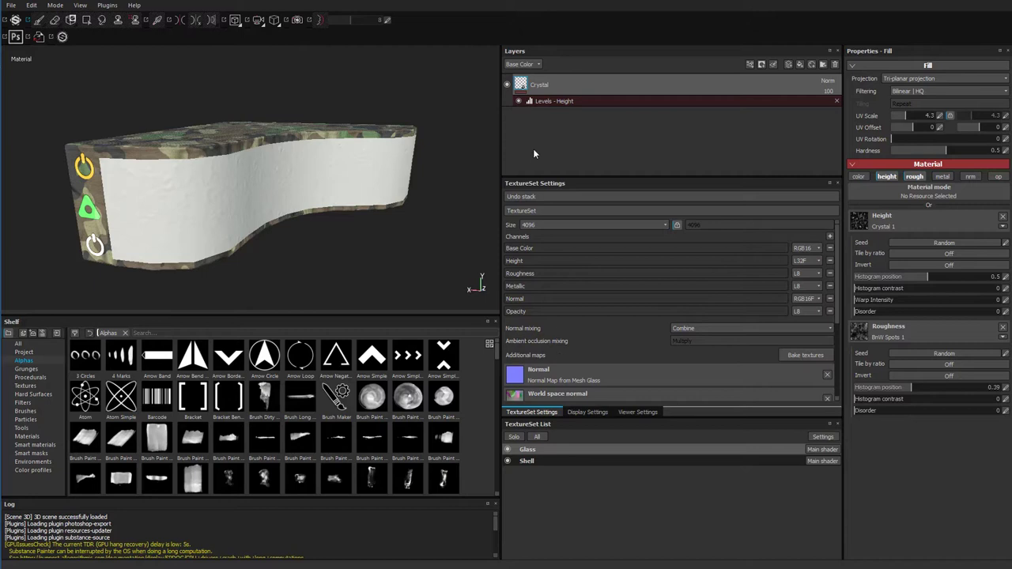
left_click(298, 22)
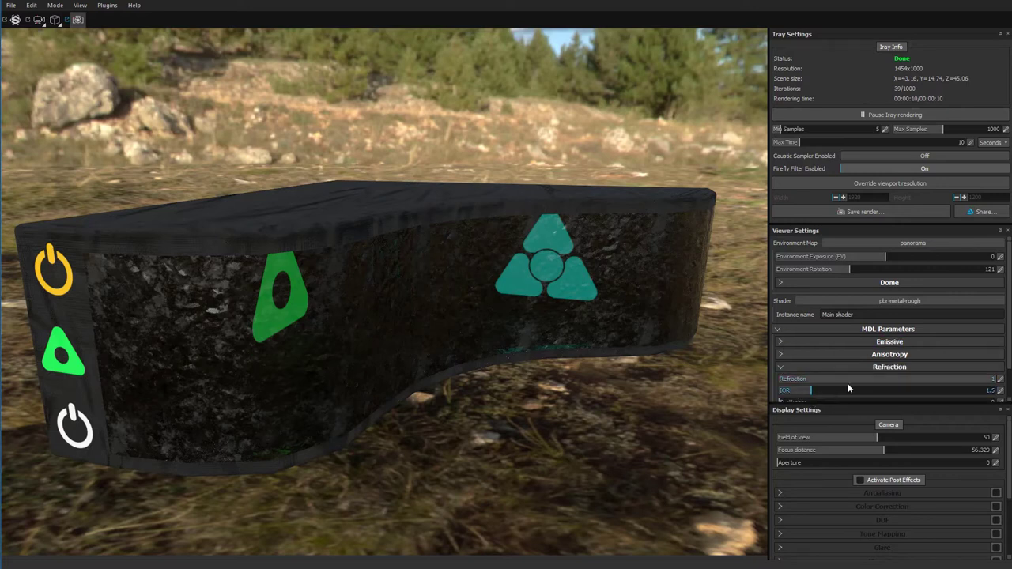
Set the main shader's Refraction to 0 and remove the Opacity channel from the Glass texture set
left_click_drag(862, 378, 674, 384)
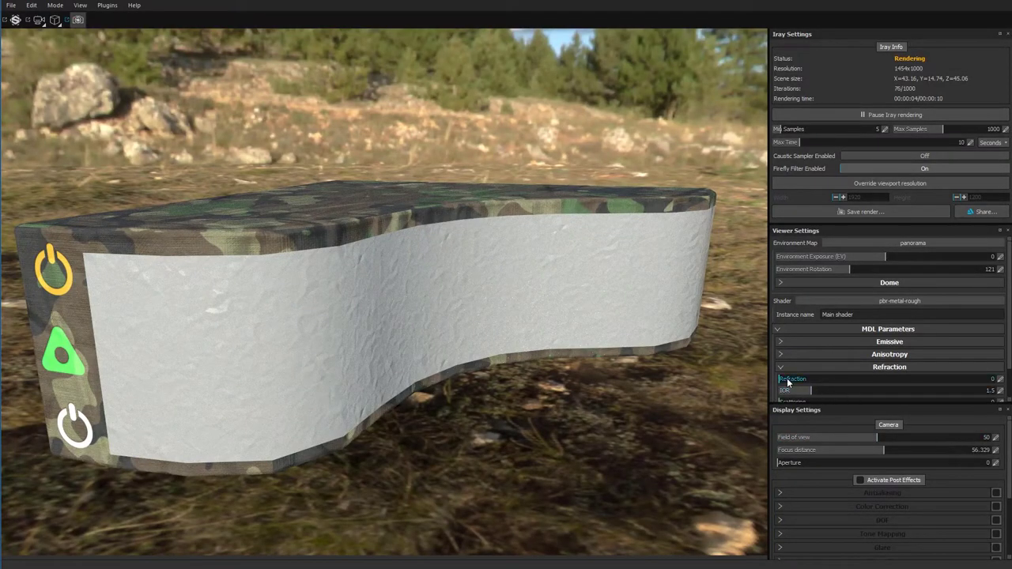
left_click_drag(785, 378, 661, 376)
left_click(79, 21)
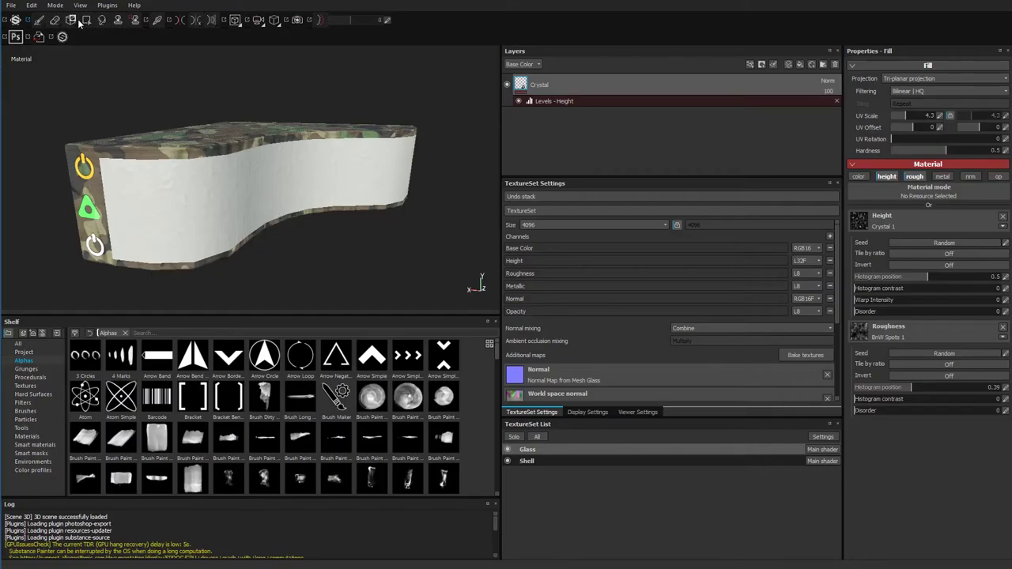
left_click(829, 310)
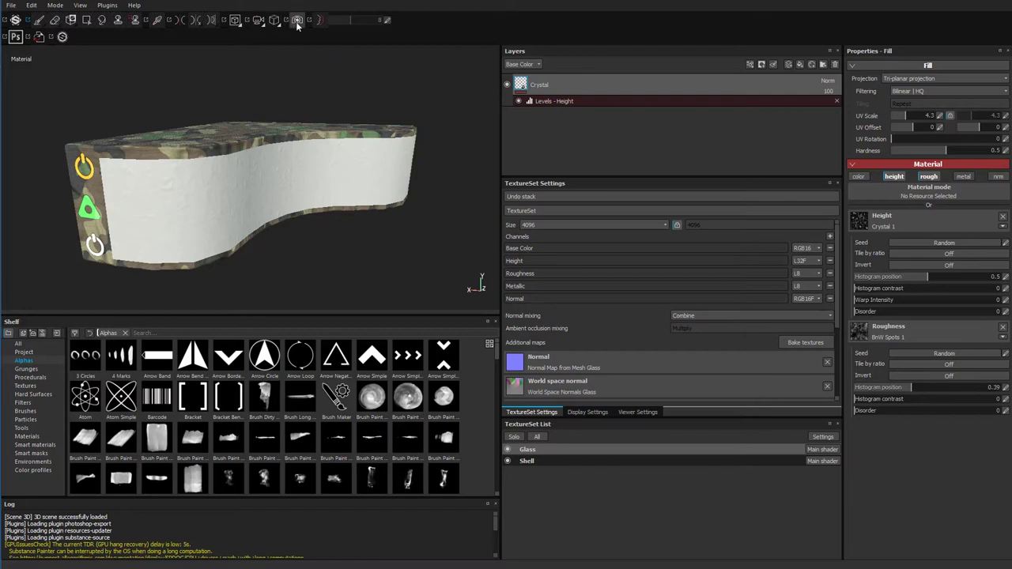
Render in Iray without the Opacity channel, try the main shader's Refraction at 1 and reset it to 0
key("F10")
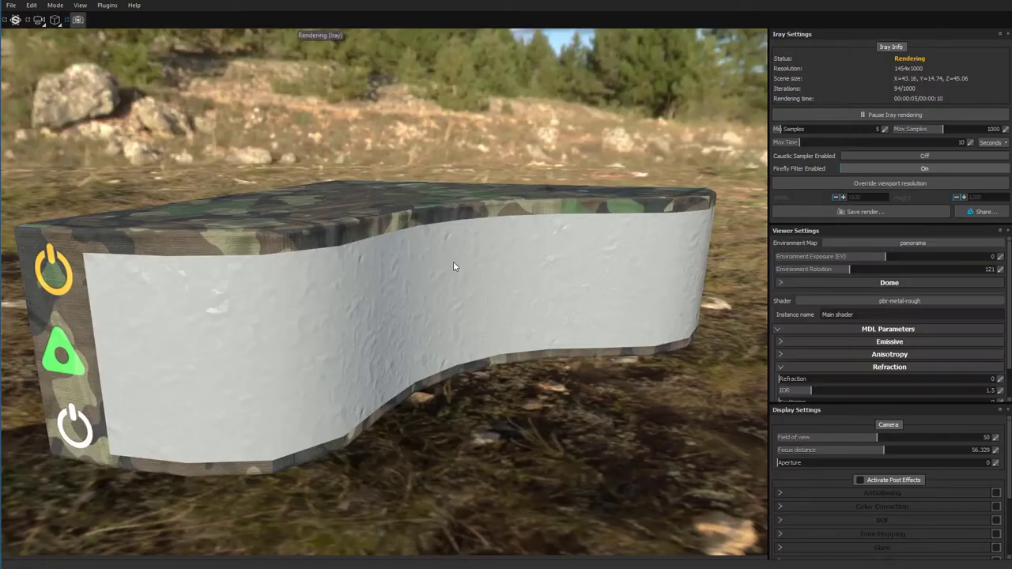
left_click_drag(782, 379, 1005, 381)
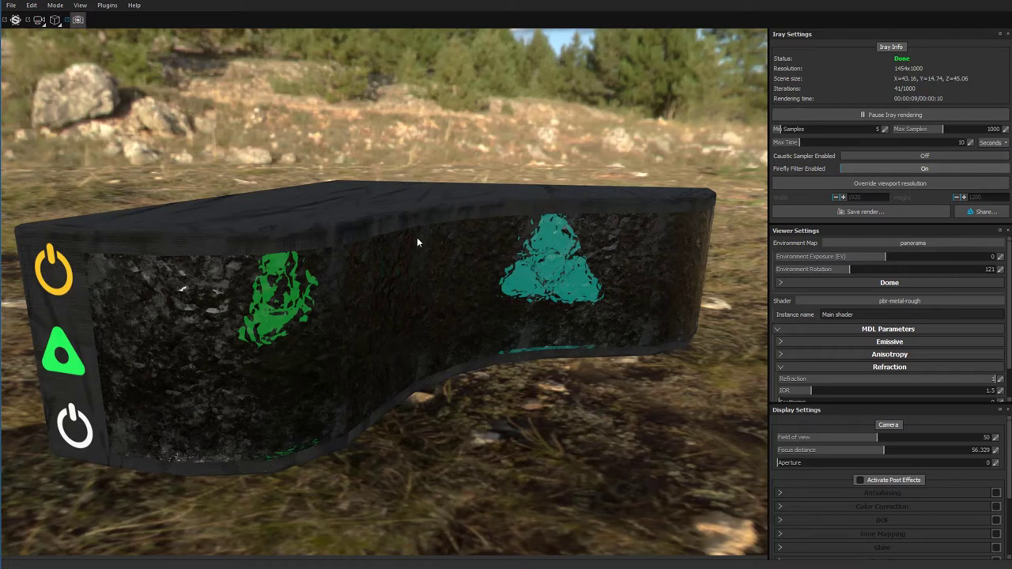
left_click(860, 380)
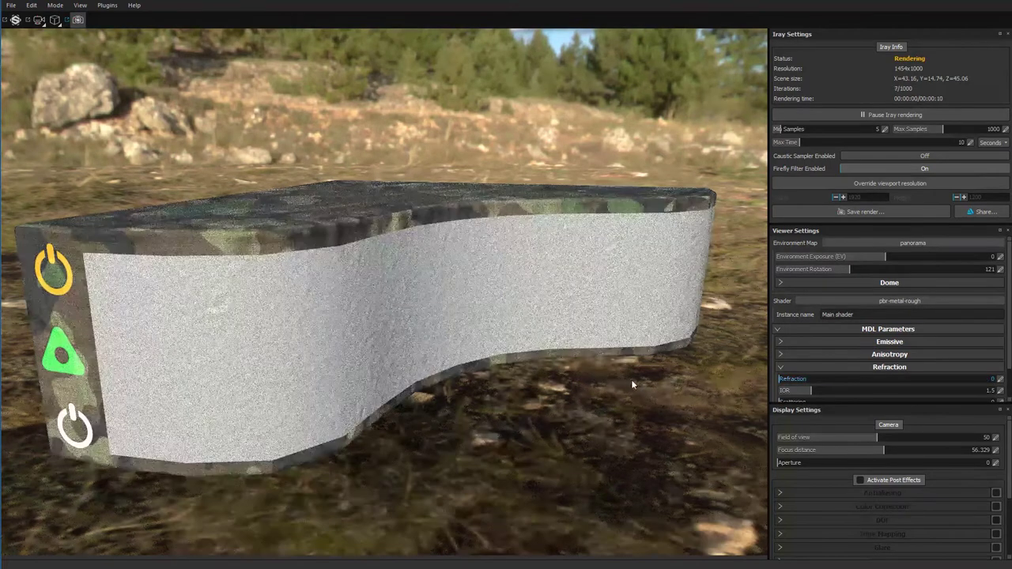
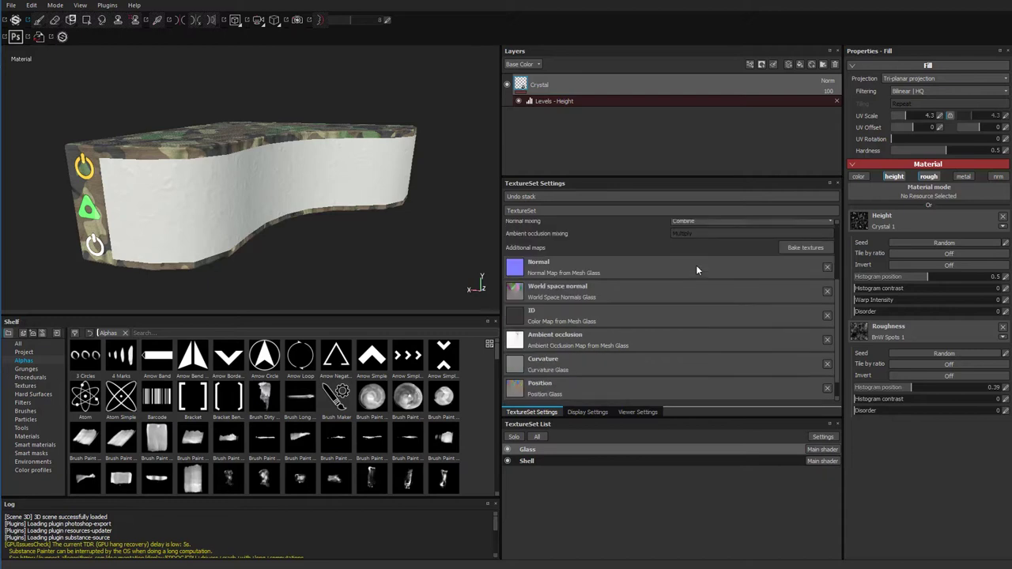
Create a new shader instance for the Glass texture set, name it Glass and keep Shell on the main shader
left_click(587, 412)
left_click(626, 412)
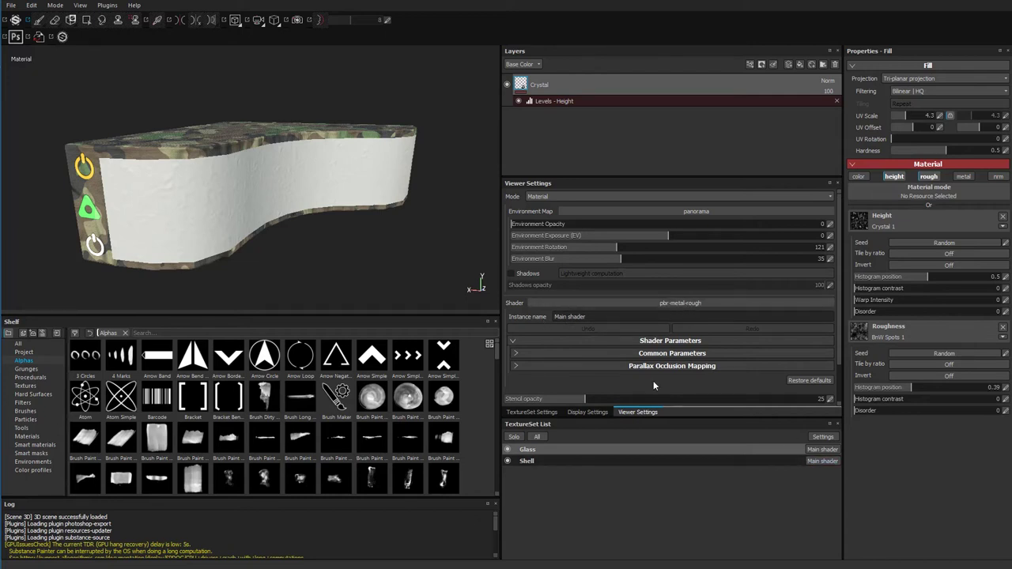
left_click(822, 449)
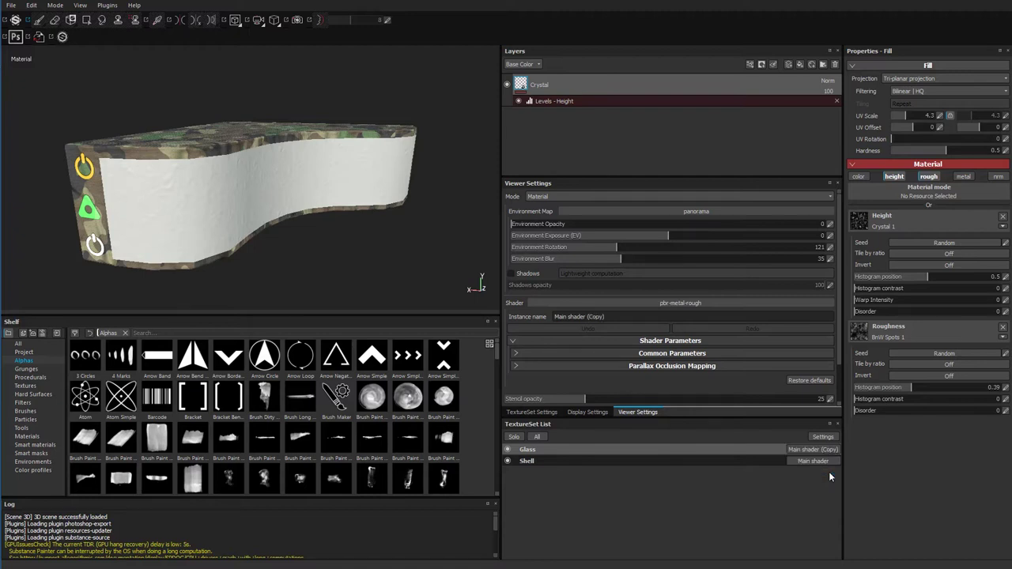
left_click(828, 474)
left_click(569, 317)
type("Glass")
key("Return")
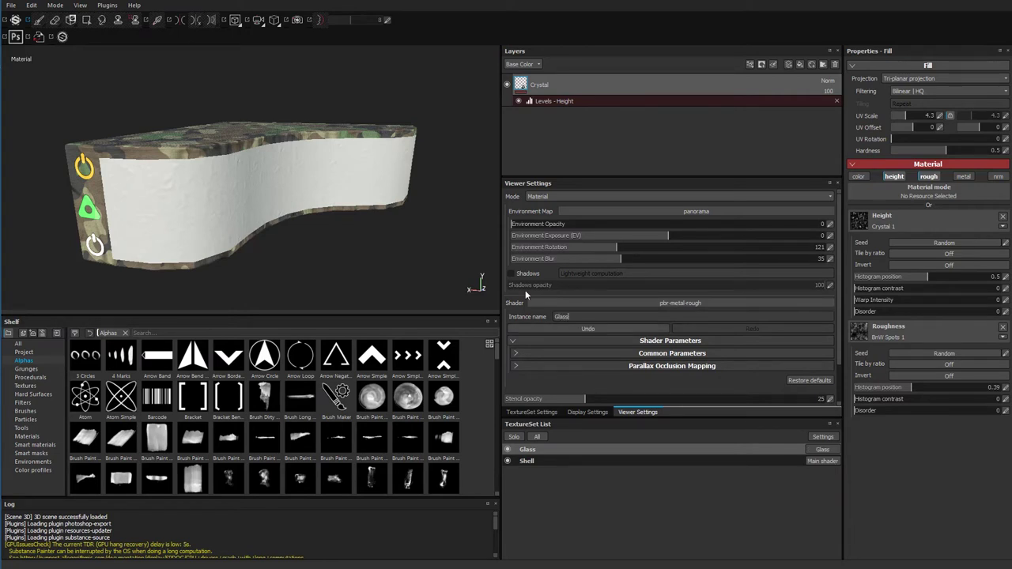
left_click(821, 460)
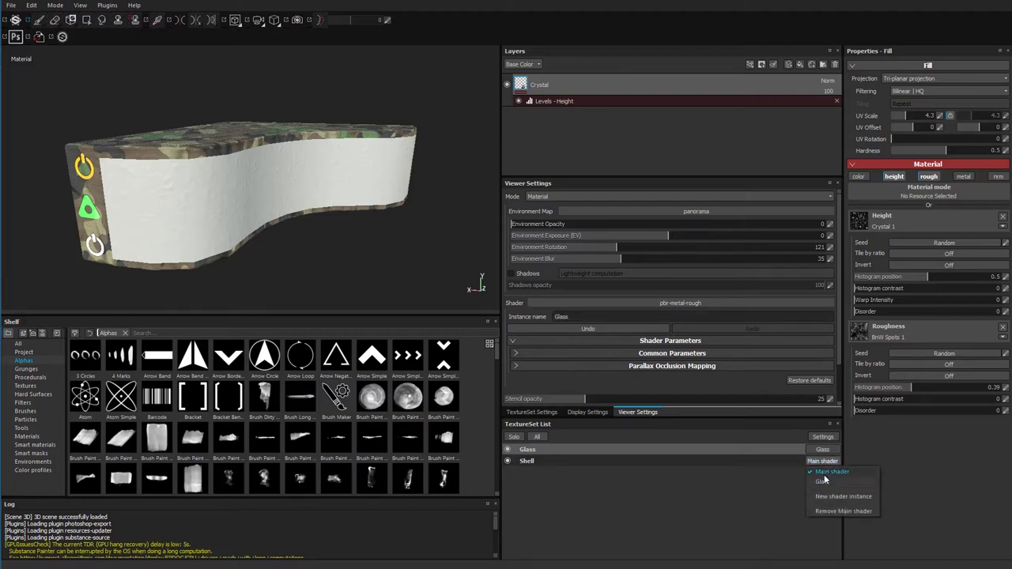
left_click(697, 496)
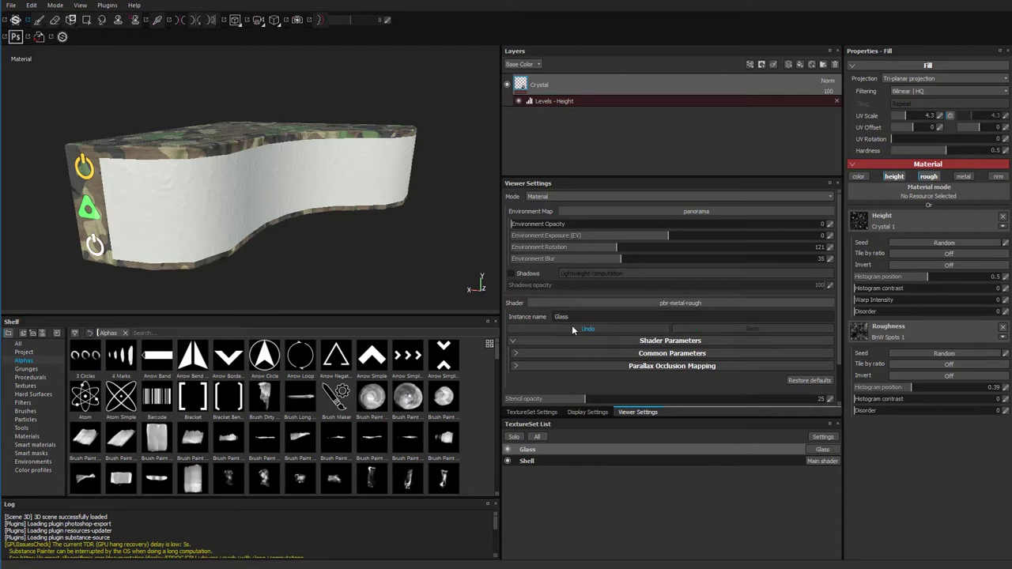
Render in Iray, set the Glass shader's Refraction to 1 and inspect the glass from another angle
left_click(296, 21)
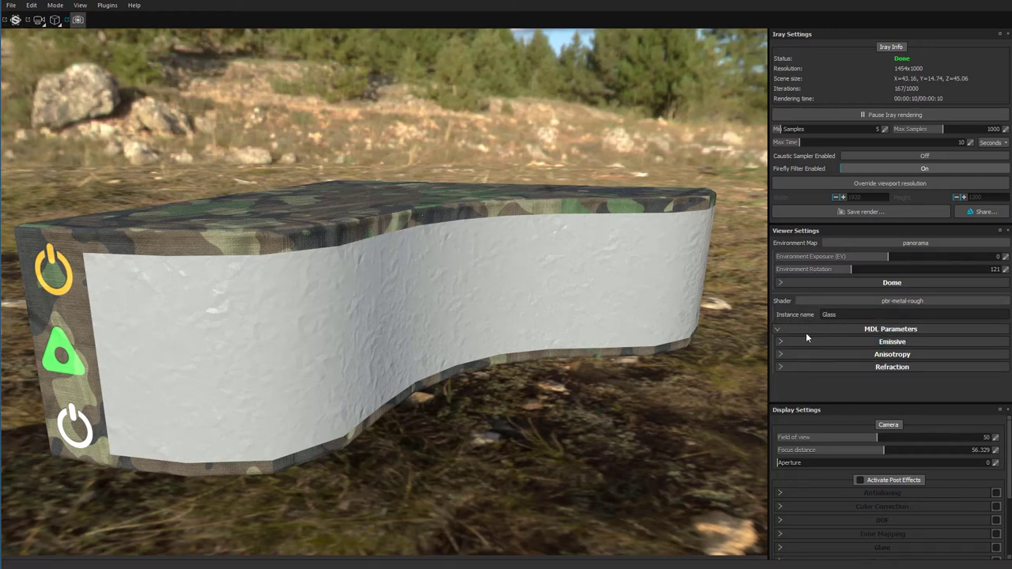
left_click(779, 365)
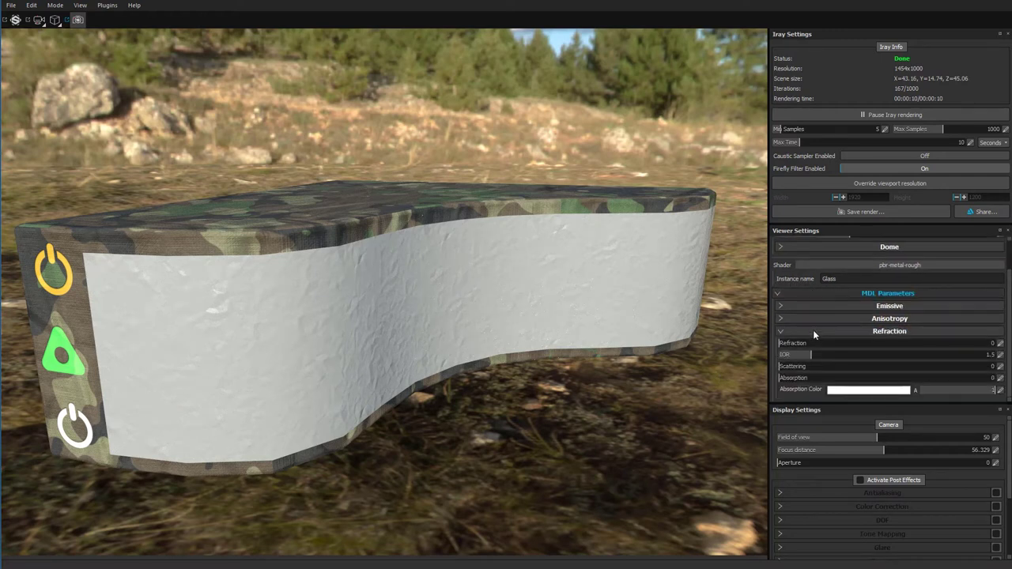
left_click_drag(790, 343, 911, 353)
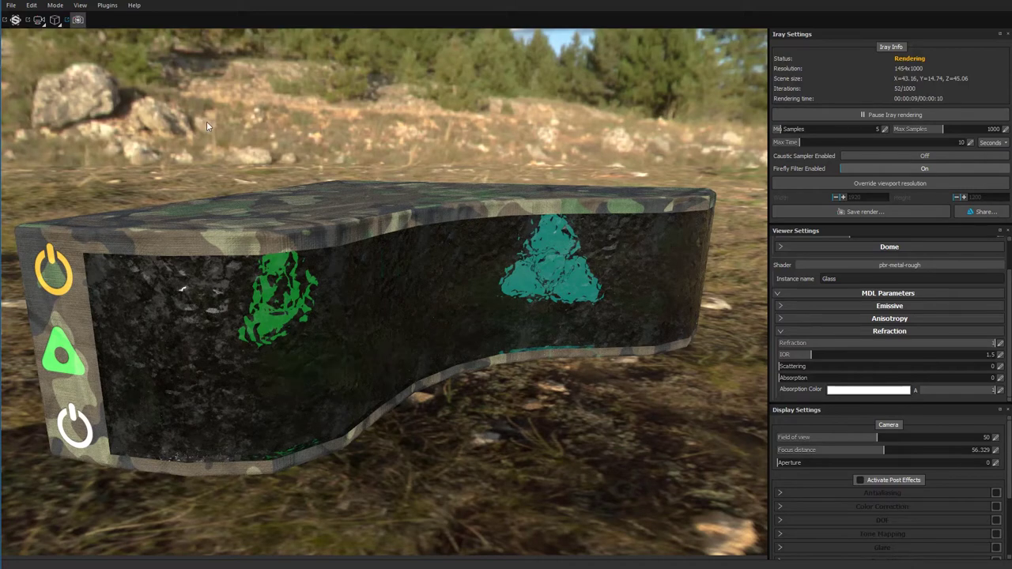
left_click_drag(222, 265, 279, 330, "alt")
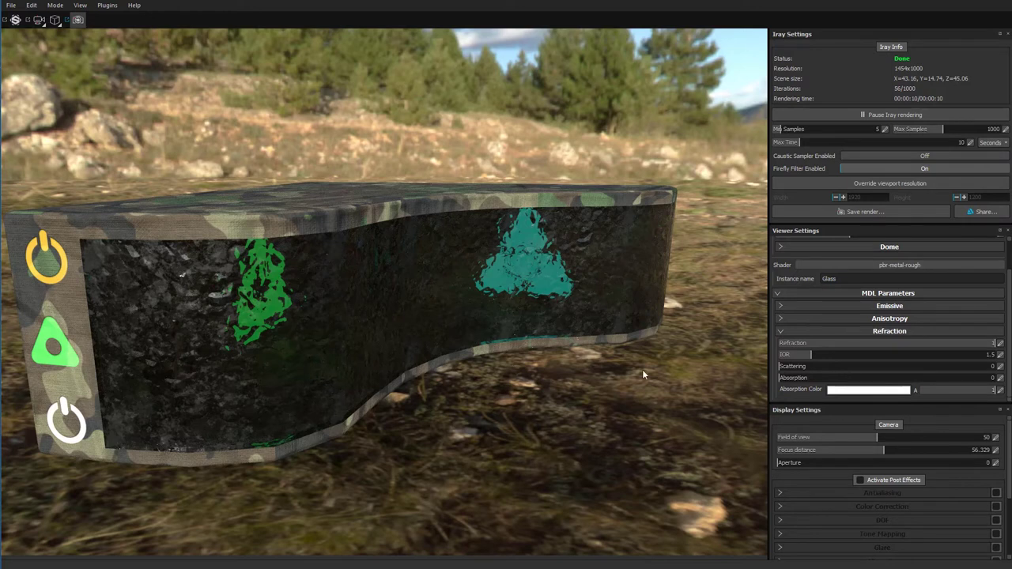
Return to painting mode and add an Opacity channel to the Glass texture set
left_click(79, 21)
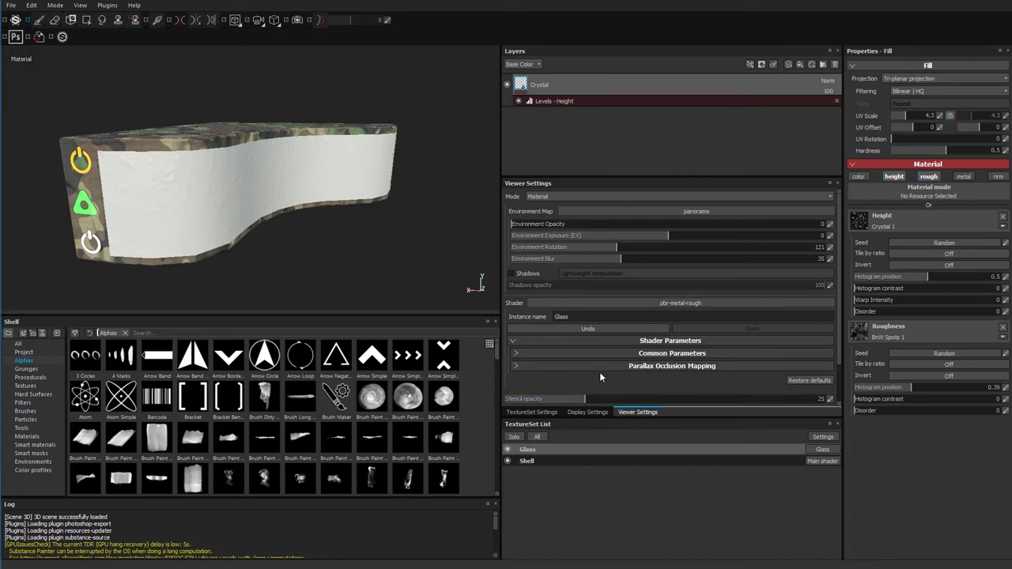
left_click(586, 411)
left_click(531, 411)
scroll(664, 315, "up", 3)
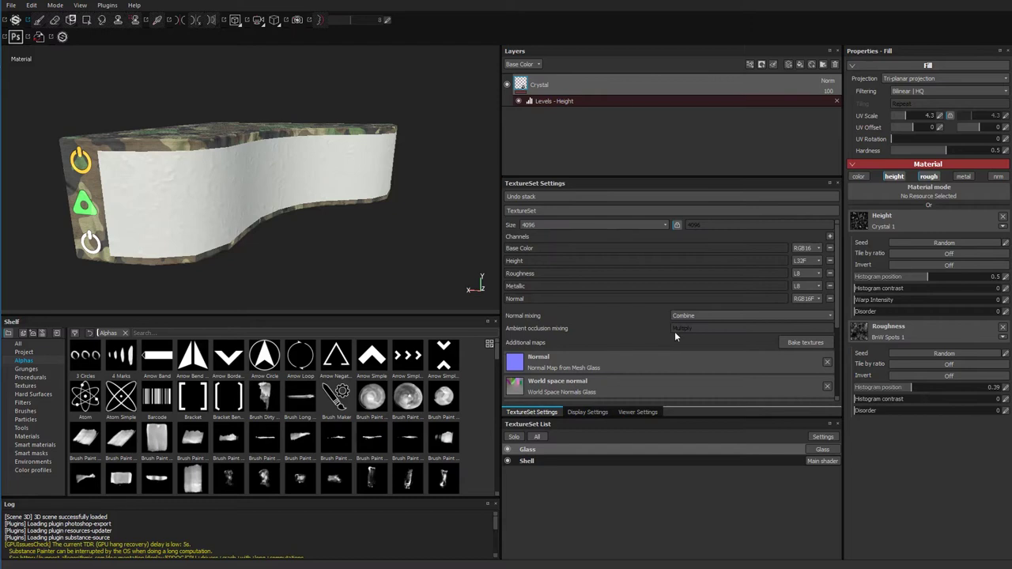
left_click(828, 235)
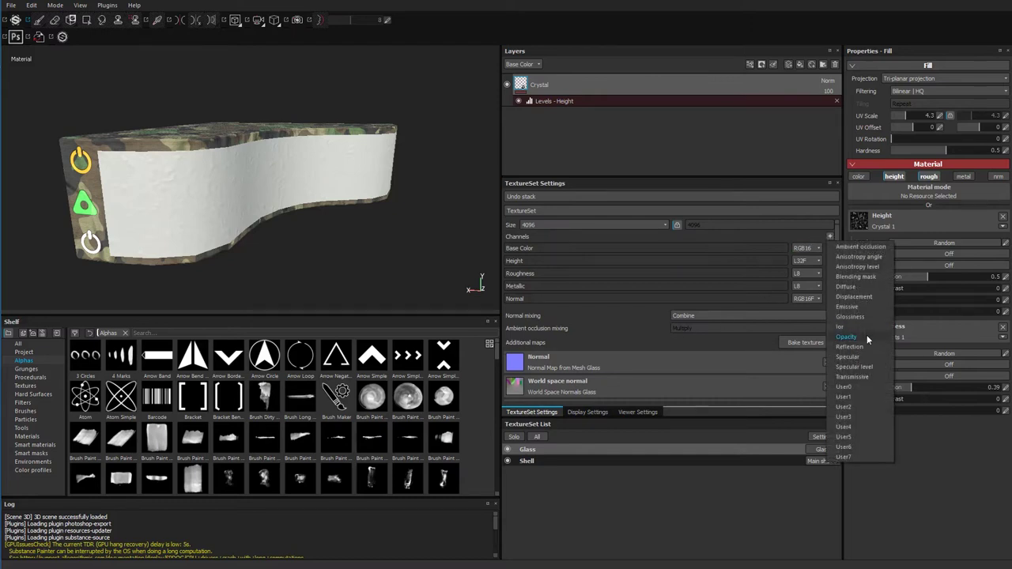
left_click(845, 337)
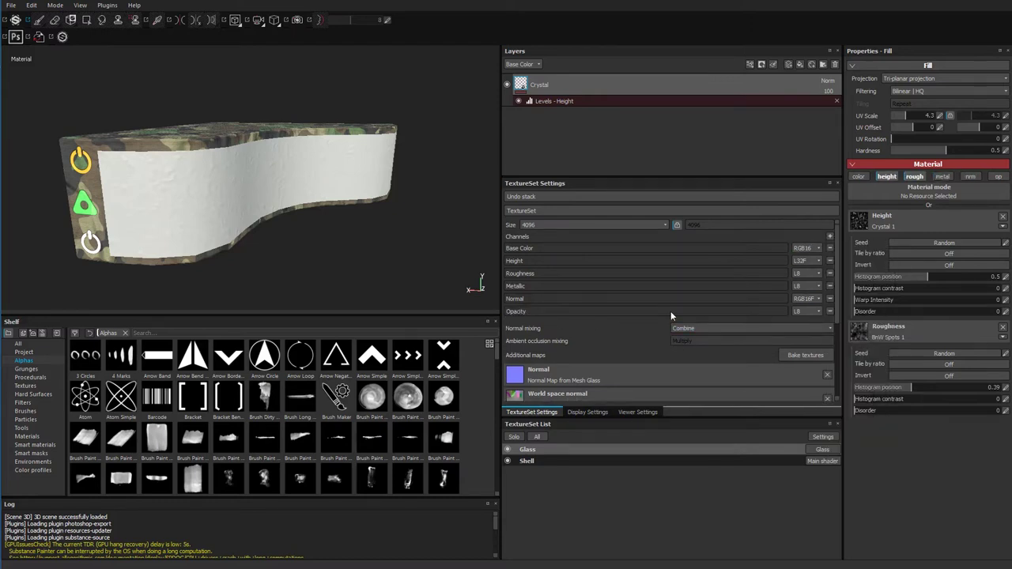
Render in Iray, reset the Glass shader's Refraction to 0 and return to painting mode
left_click(298, 23)
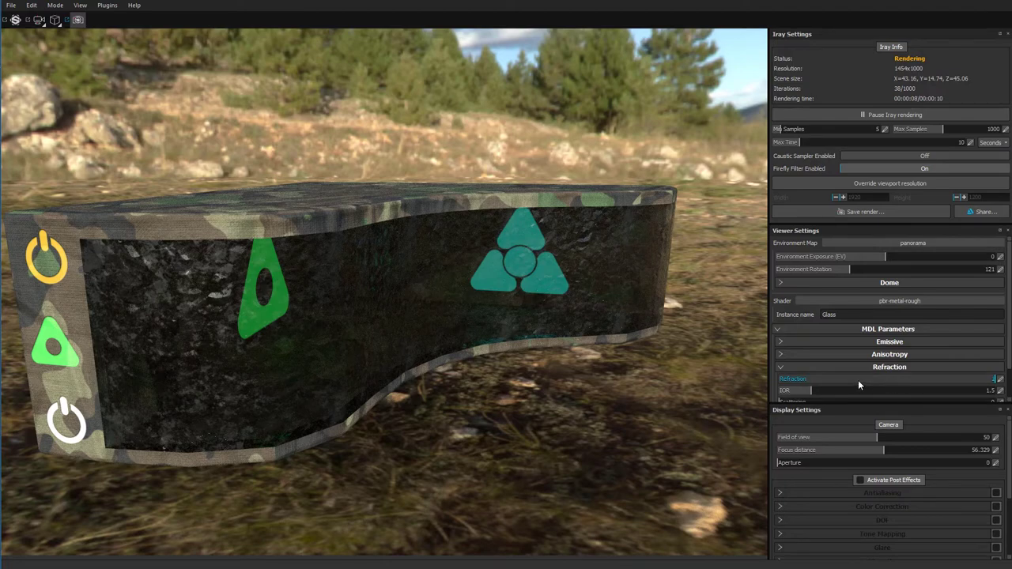
left_click_drag(889, 379, 610, 380)
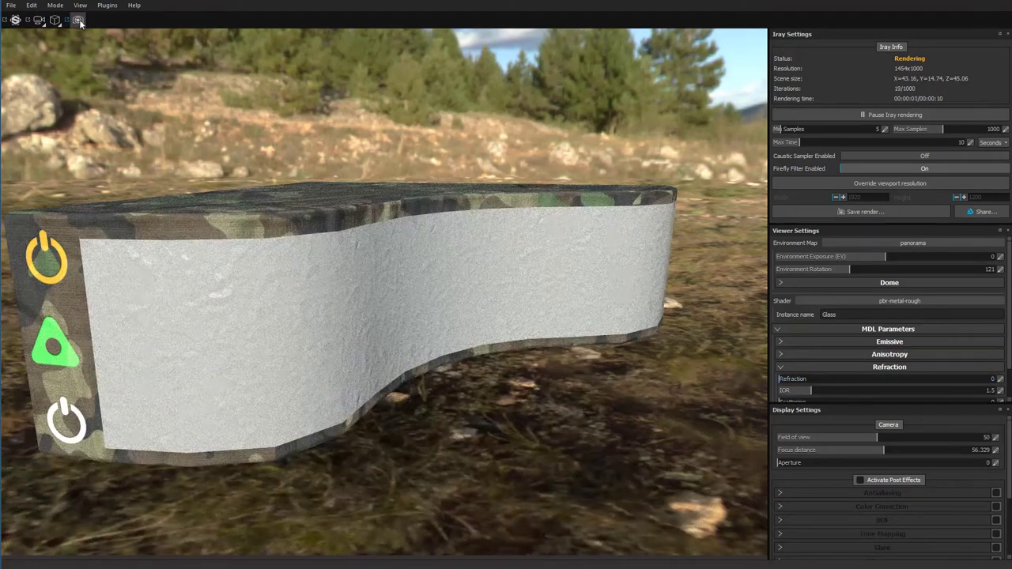
left_click(79, 21)
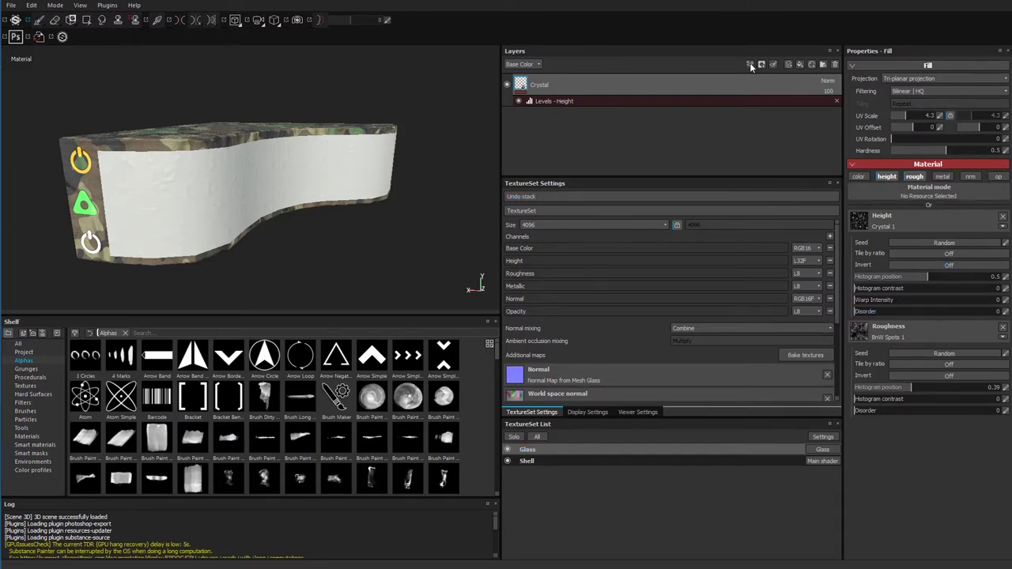
Add a fill layer below Crystal in the Glass texture set and leave only its opacity channel active
left_click(793, 68)
left_click_drag(544, 87, 570, 142)
left_click(970, 177)
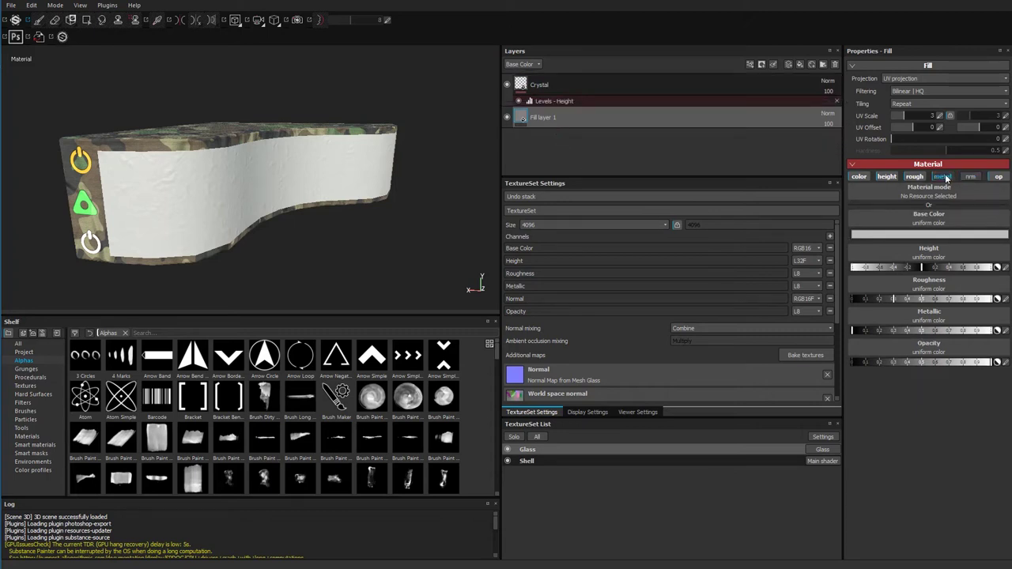
left_click(942, 176)
left_click(914, 176)
left_click(886, 176)
left_click(858, 177)
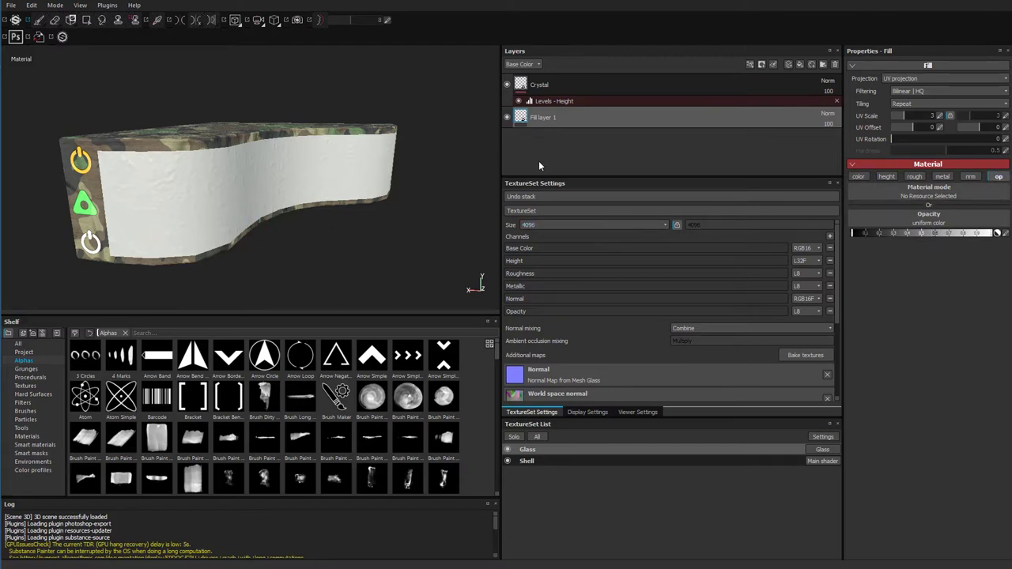
Render in Iray, try the Glass shader's Refraction at 1, reset it to 0 and return to painting mode
left_click_drag(161, 252, 260, 219, "alt")
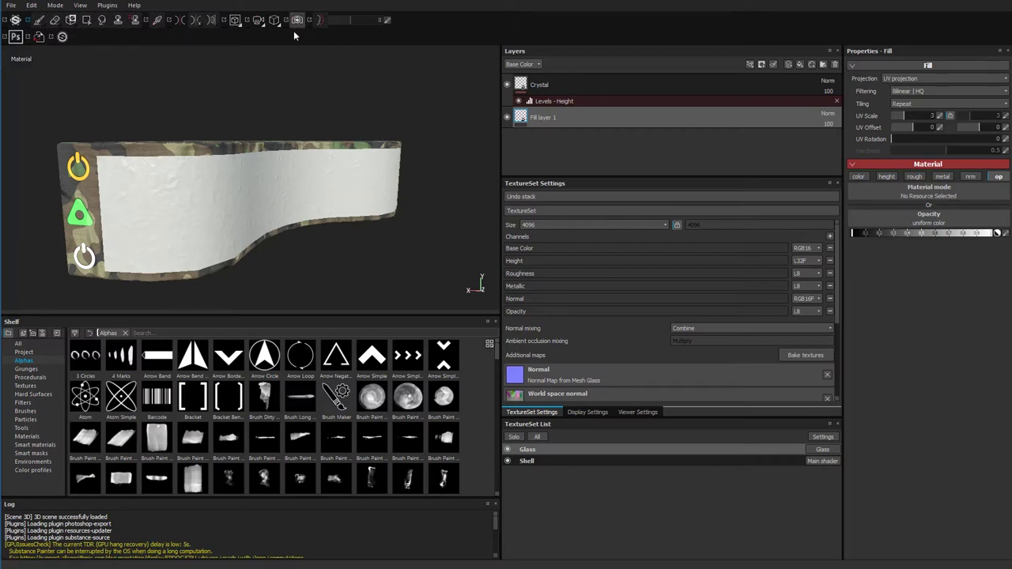
key("F10")
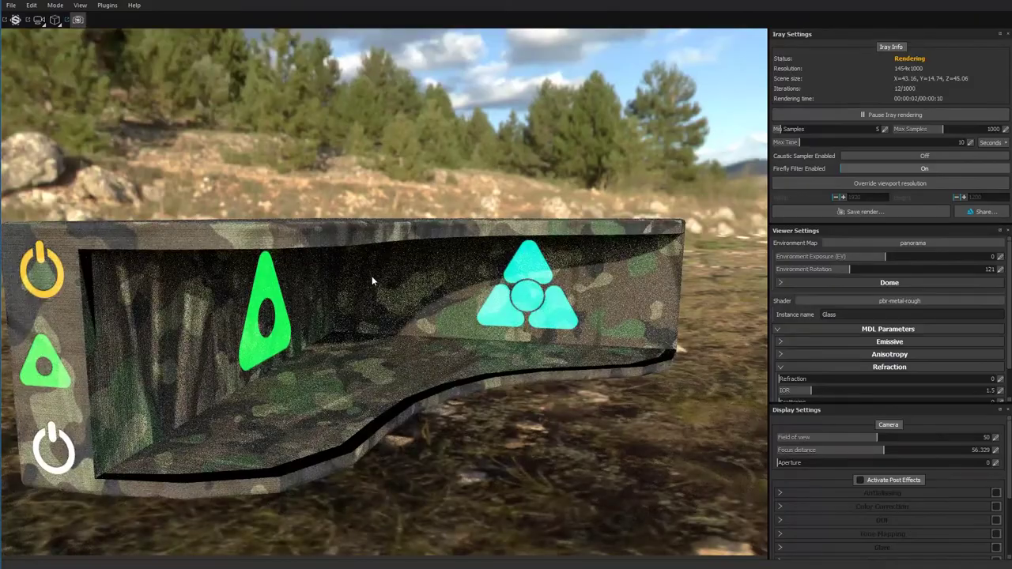
left_click_drag(418, 274, 555, 345, "alt")
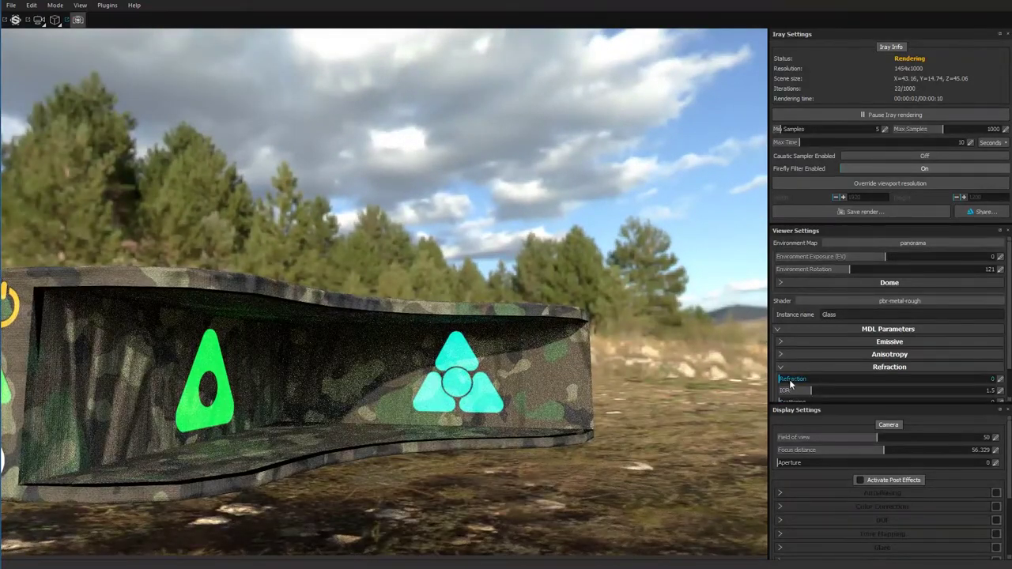
left_click_drag(815, 377, 996, 378)
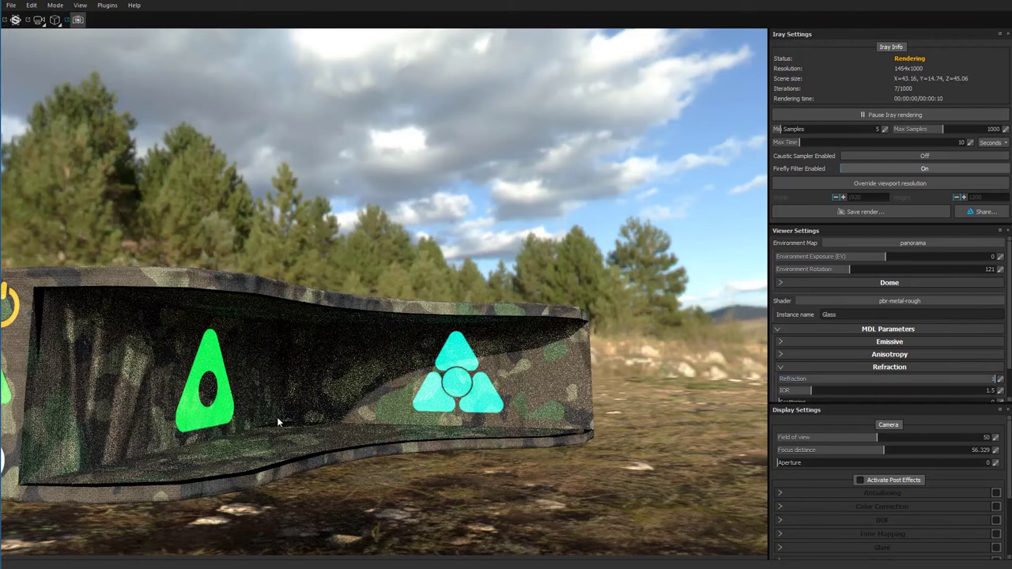
left_click_drag(909, 378, 694, 381)
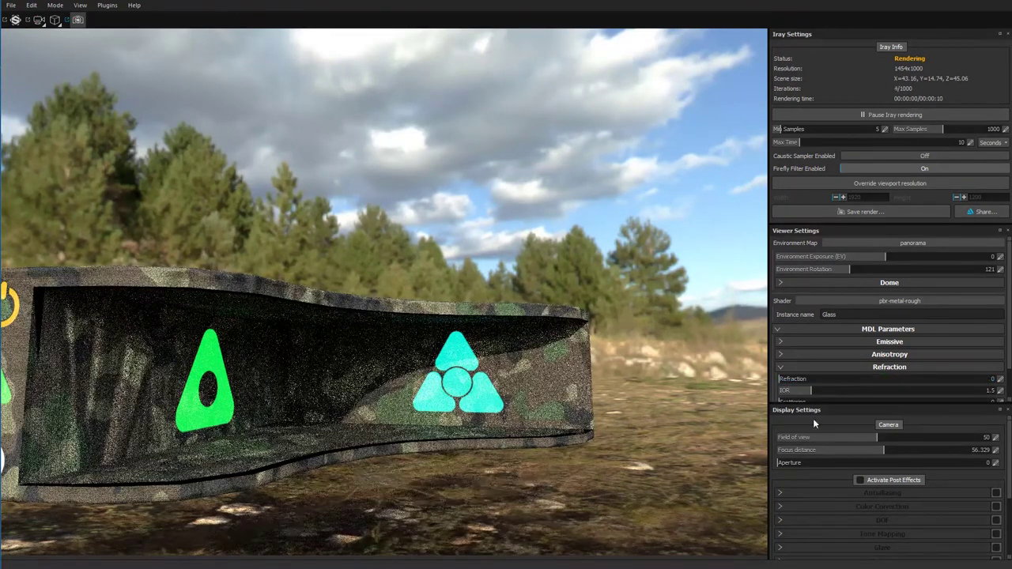
left_click_drag(273, 418, 190, 413, "alt")
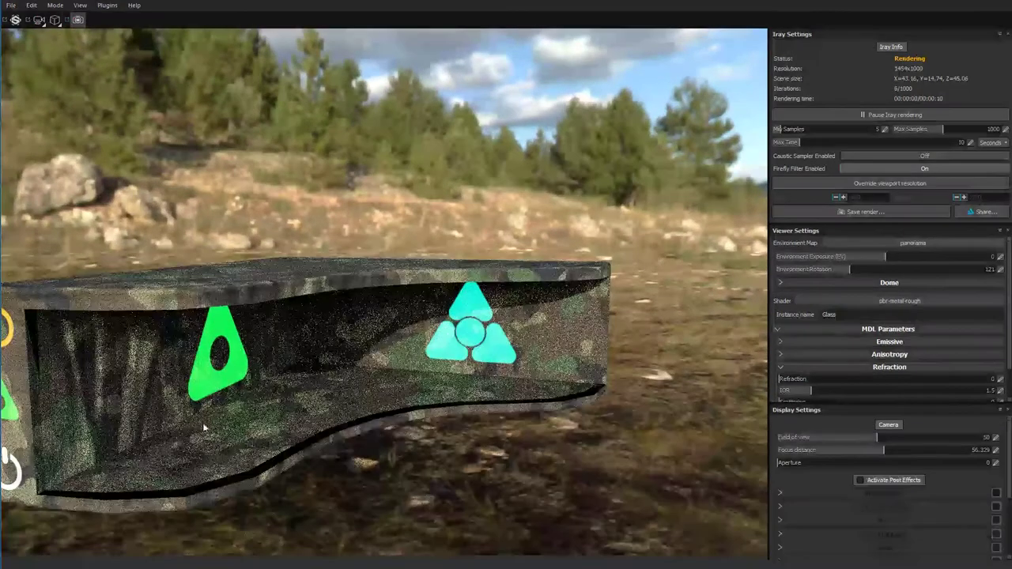
key("f")
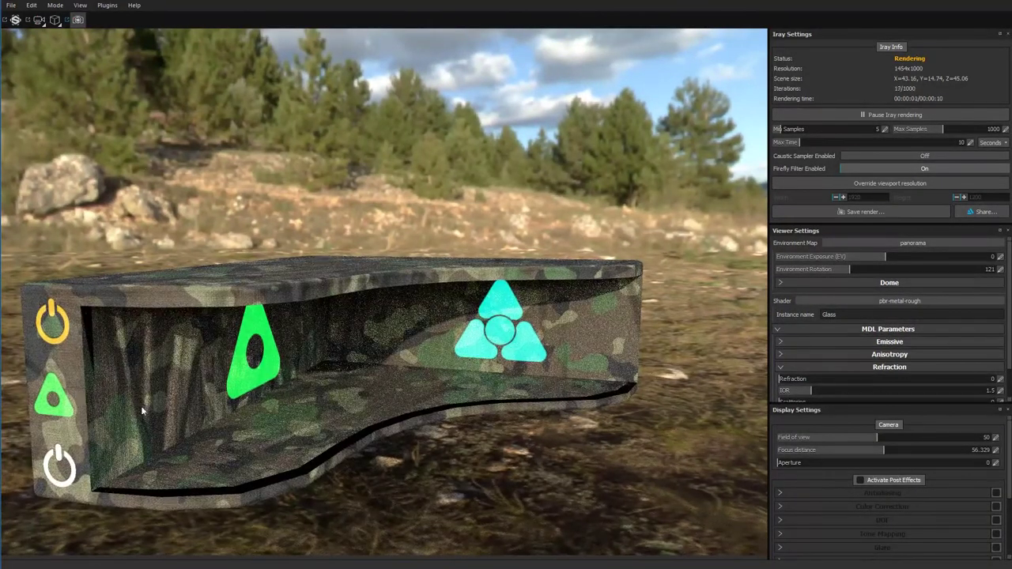
left_click(78, 23)
Switch the Glass instance's shader to pbr-metal-rough-with-alpha-blending and check the model in the viewport
mouse_move(249, 214)
left_mouse_down("alt")
mouse_move(324, 233)
mouse_move(308, 232)
mouse_move(300, 207)
mouse_move(273, 214)
mouse_move(232, 203)
left_mouse_up("alt")
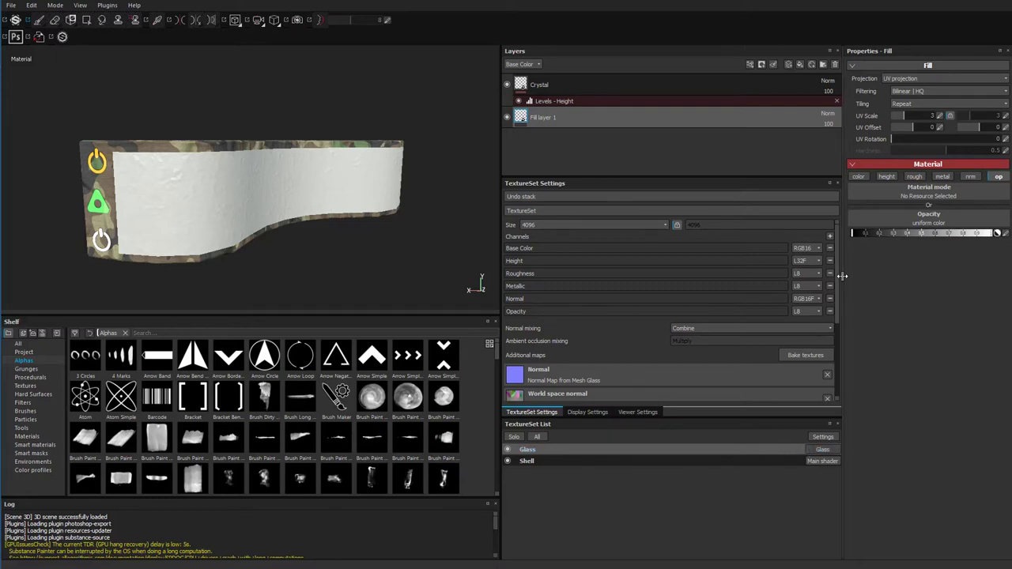
left_click_drag(836, 271, 837, 311)
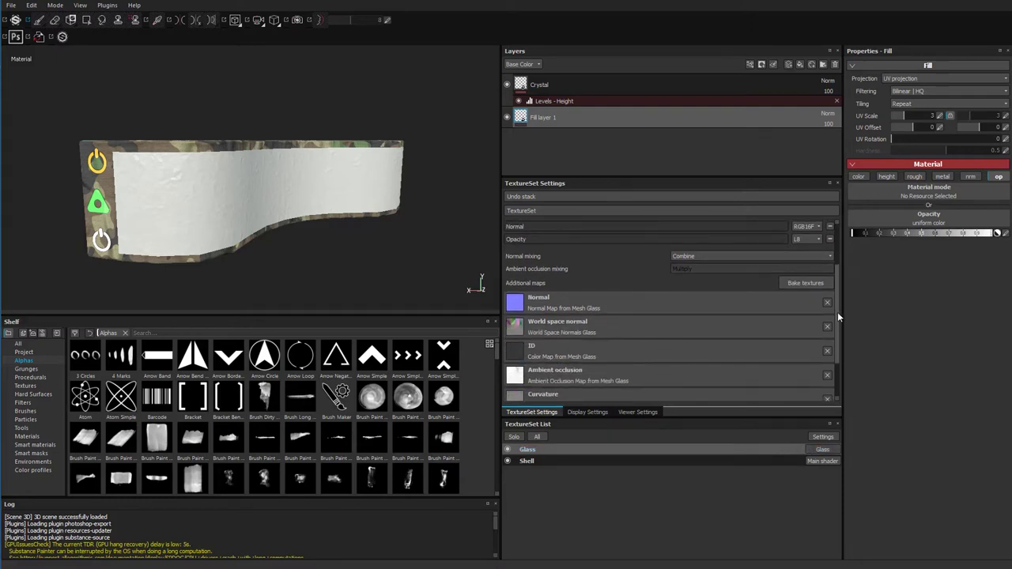
left_click(632, 411)
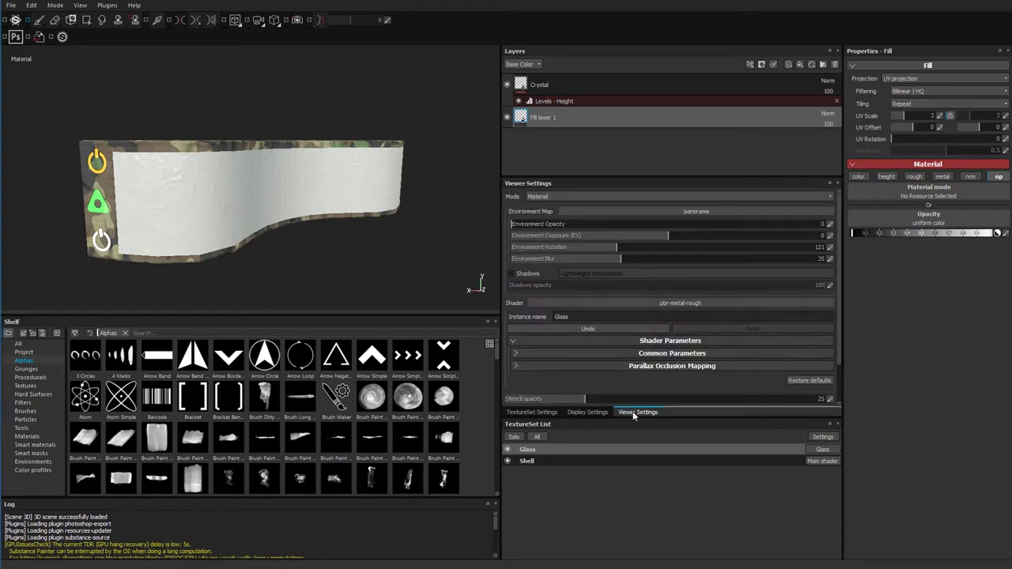
left_click(693, 305)
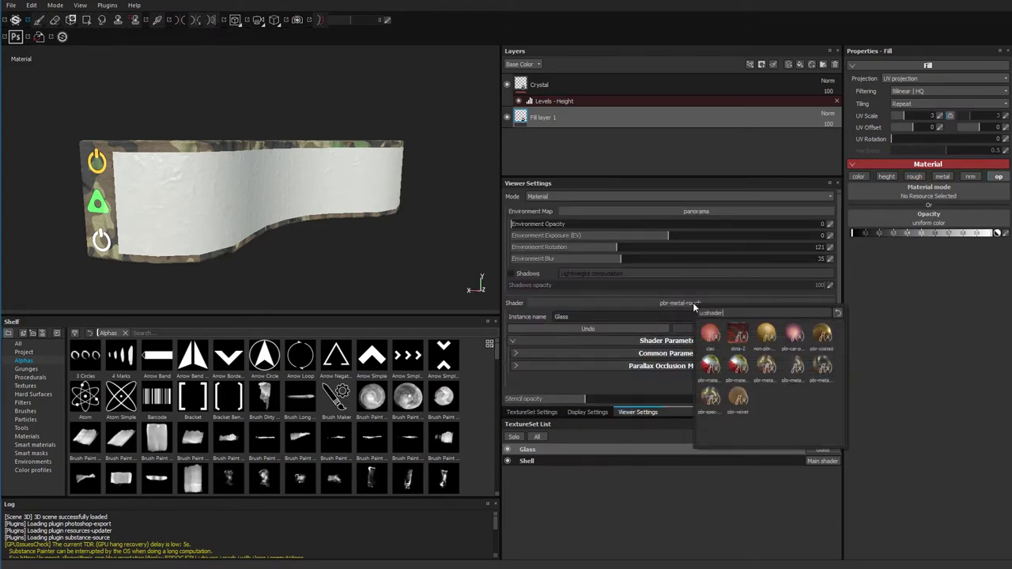
mouse_move(797, 373)
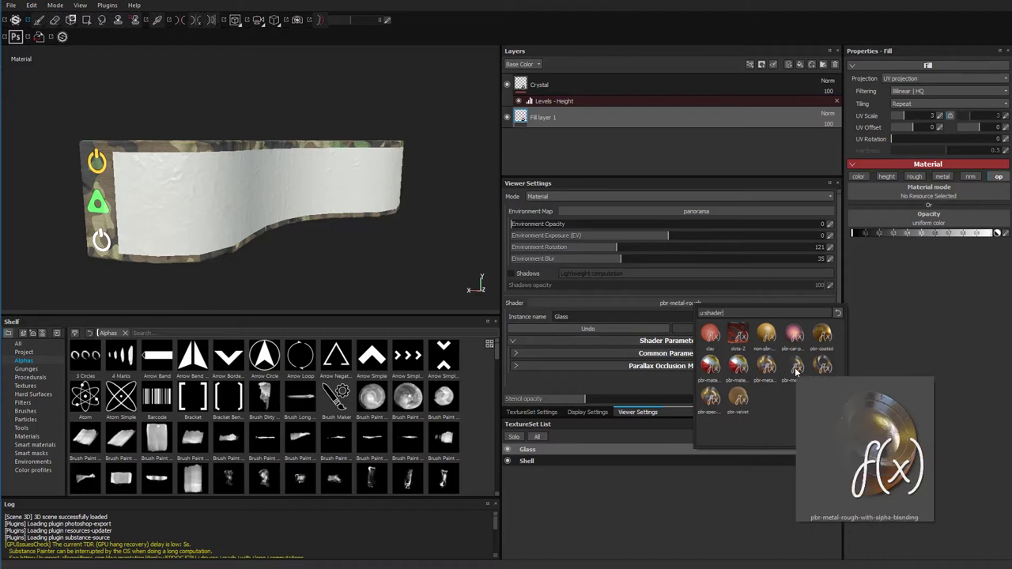
left_click(796, 369)
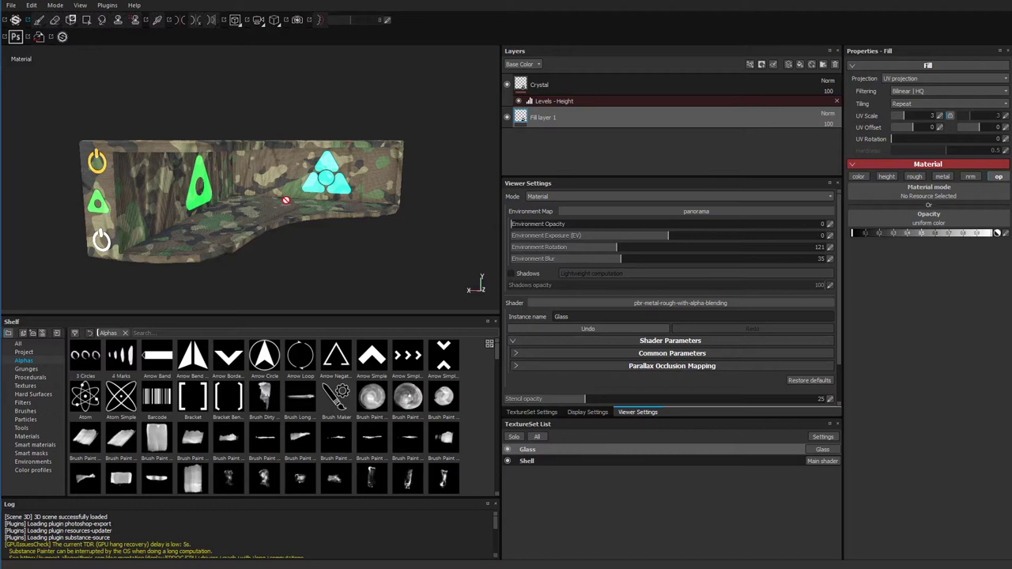
left_click_drag(251, 196, 278, 222, "alt")
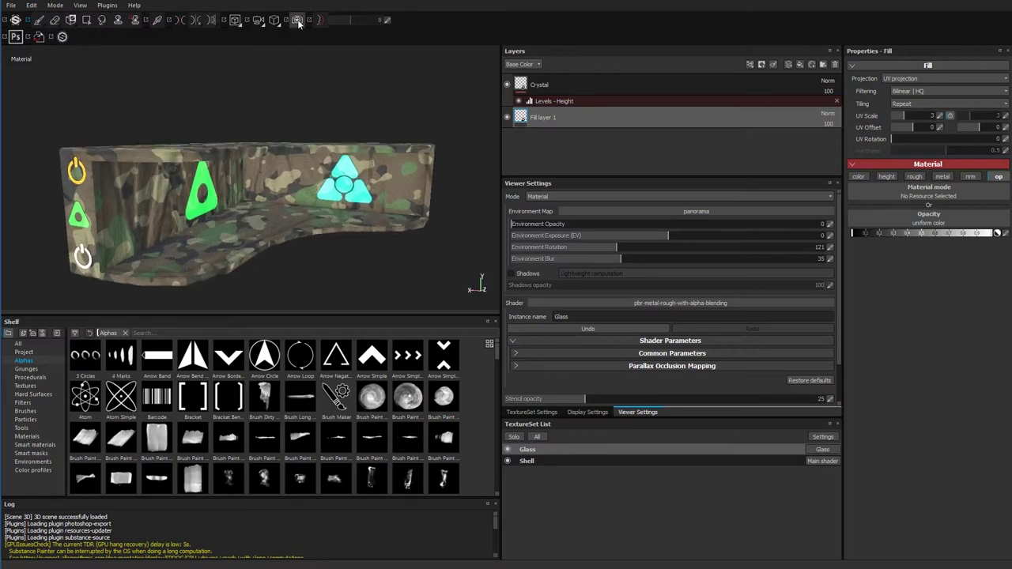
Compare the Iray render with the painting viewport from several angles using the alpha-blending shader, ending in painting mode
left_click(298, 20)
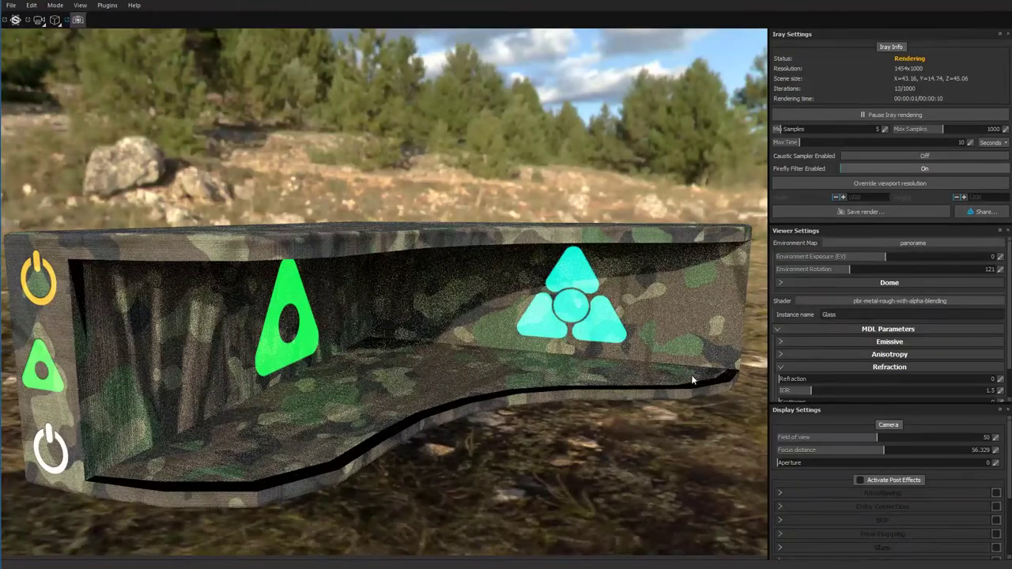
left_click_drag(344, 372, 132, 417, "alt")
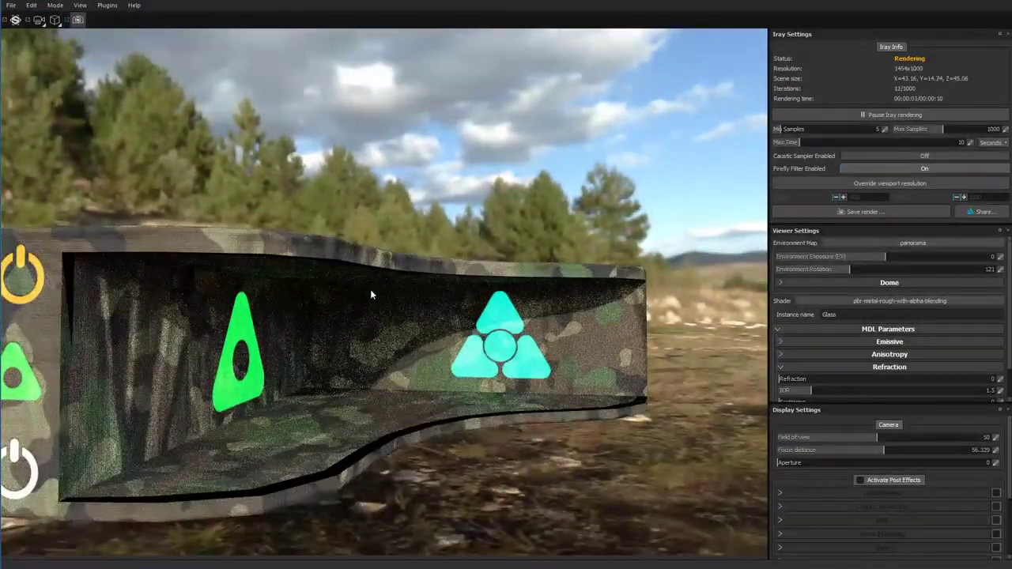
left_click_drag(353, 345, 388, 370, "alt")
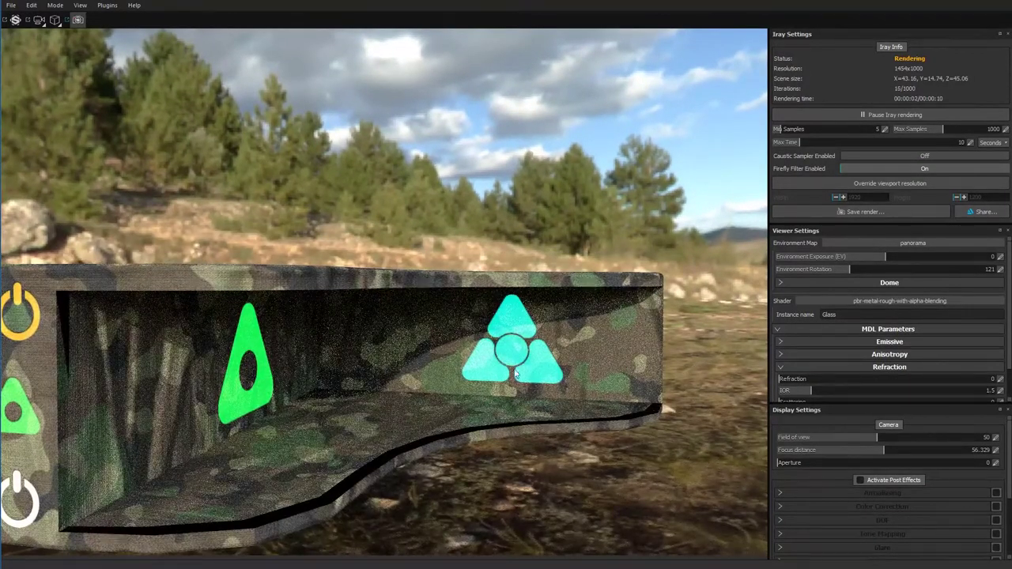
left_click(78, 20)
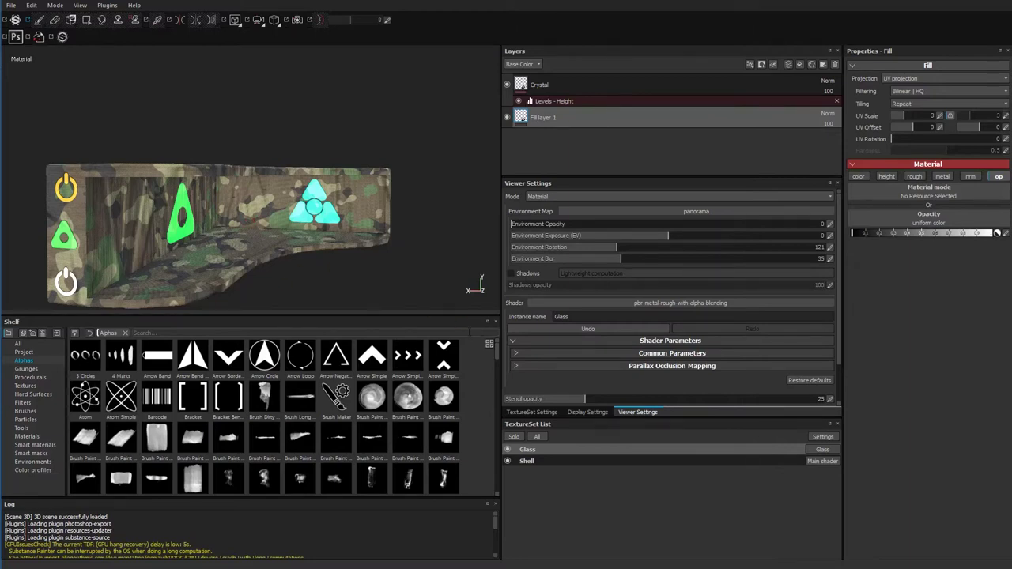
left_click_drag(198, 279, 223, 277, "alt")
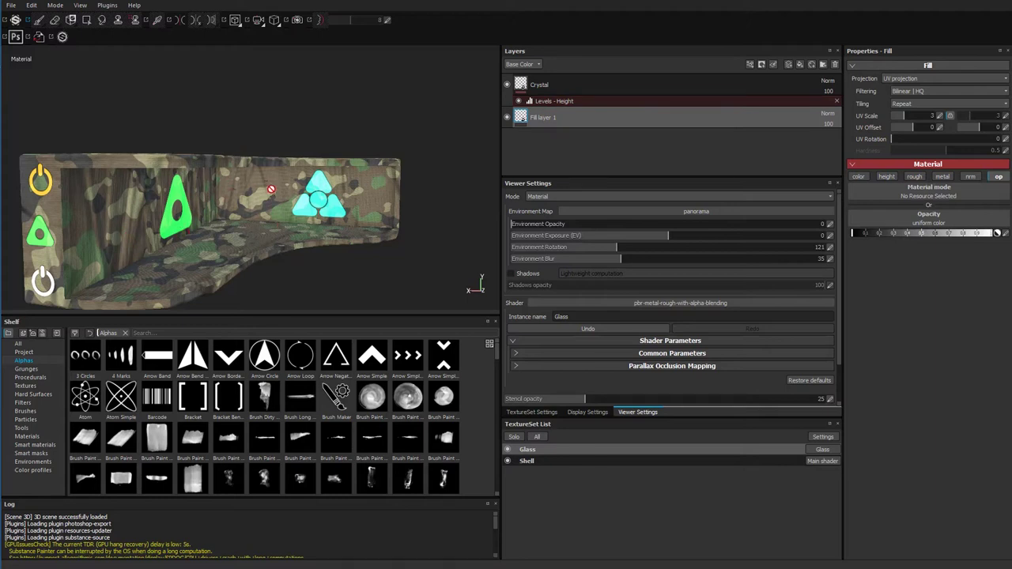
left_click(297, 20)
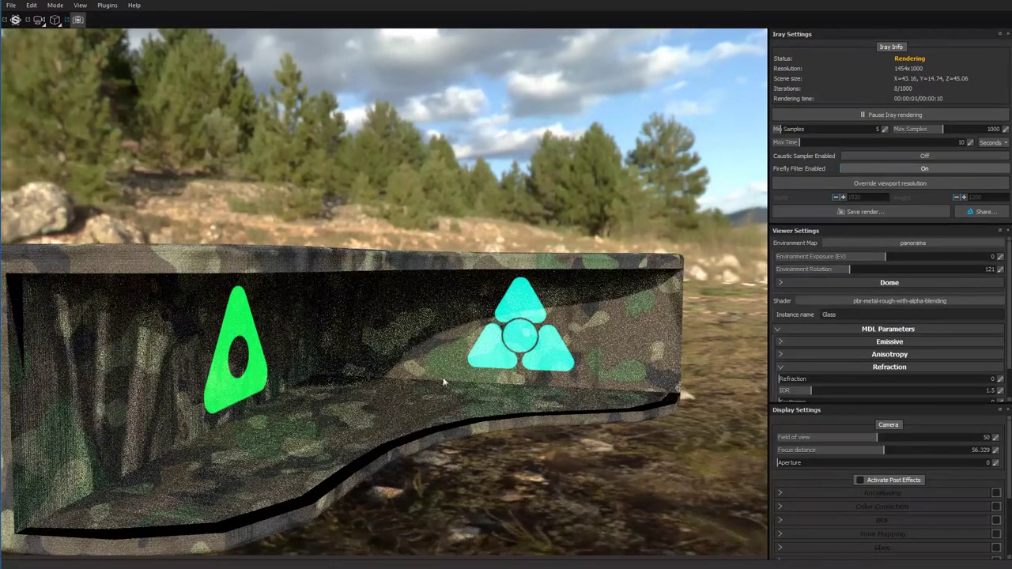
left_click(79, 20)
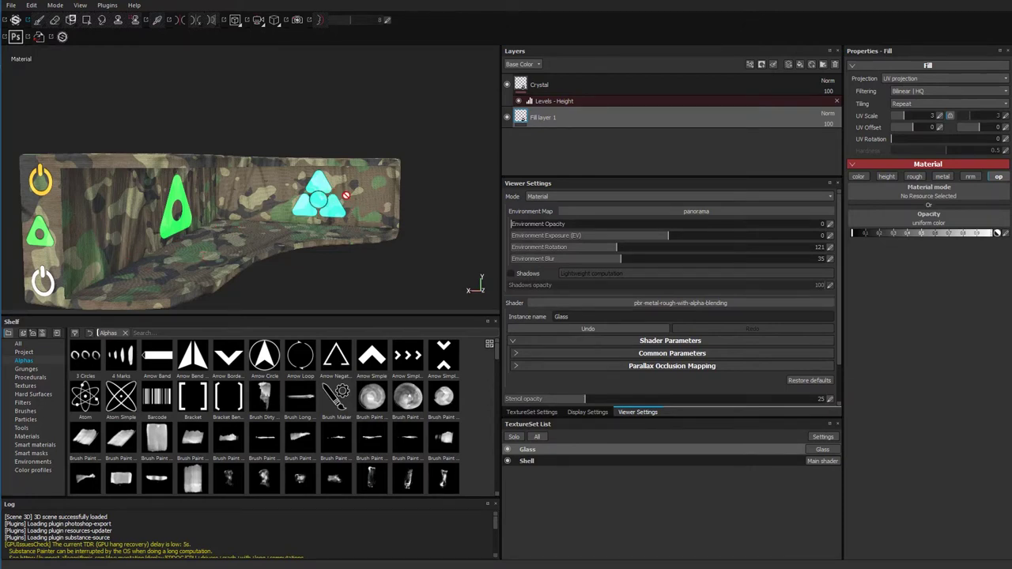
Rename the new fill layer Opacity and set its opacity value to about 0.2
double_click(543, 118)
type("Cpacity")
key("Return")
left_click_drag(906, 233, 886, 233)
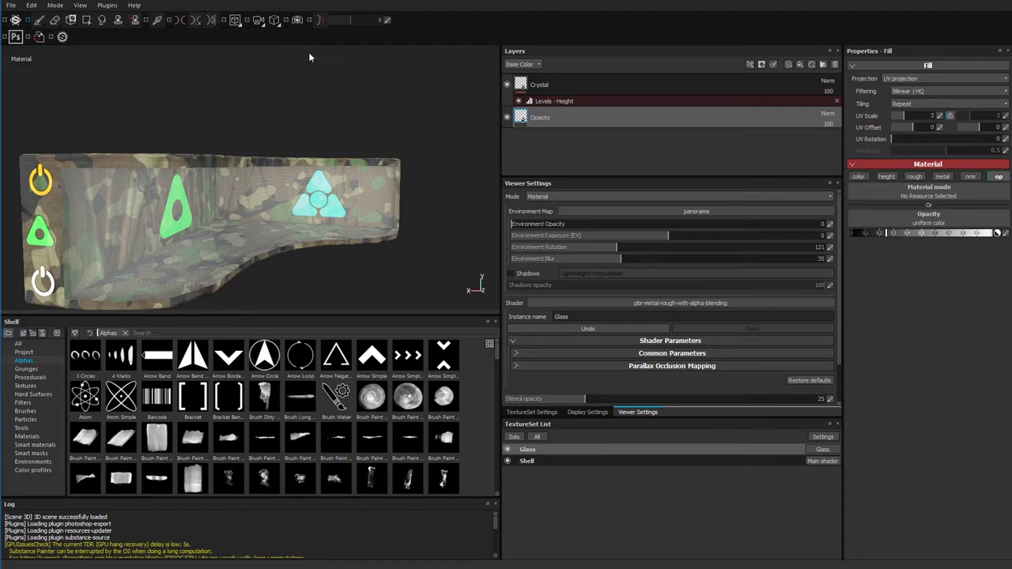
left_click_drag(882, 234, 845, 236)
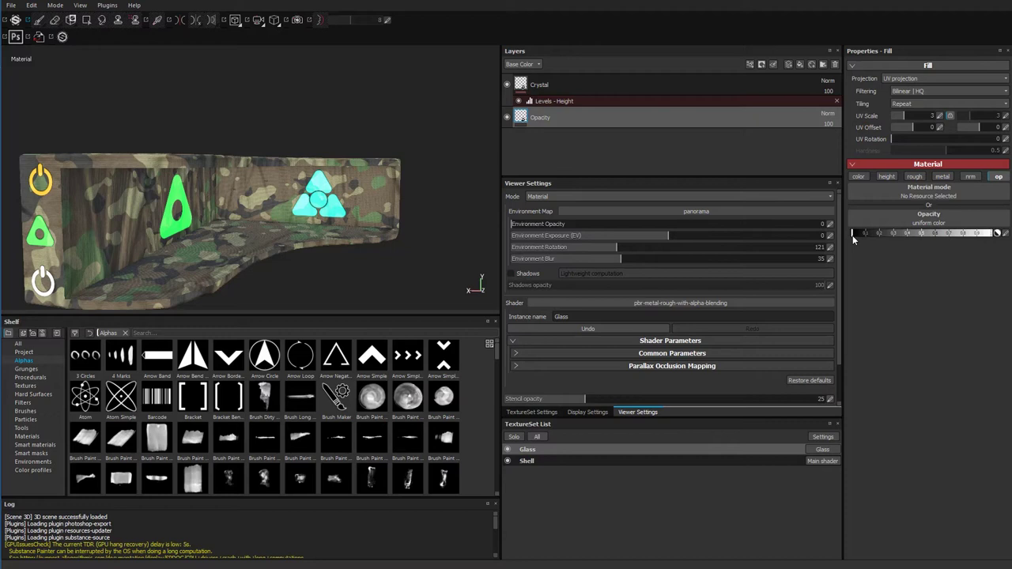
left_click_drag(853, 238, 876, 246)
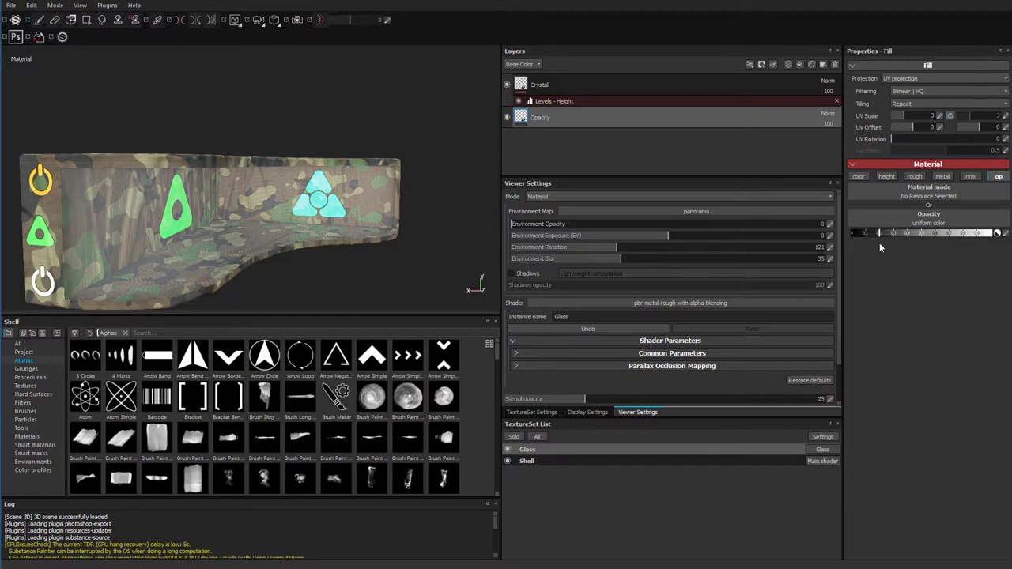
left_click(378, 100)
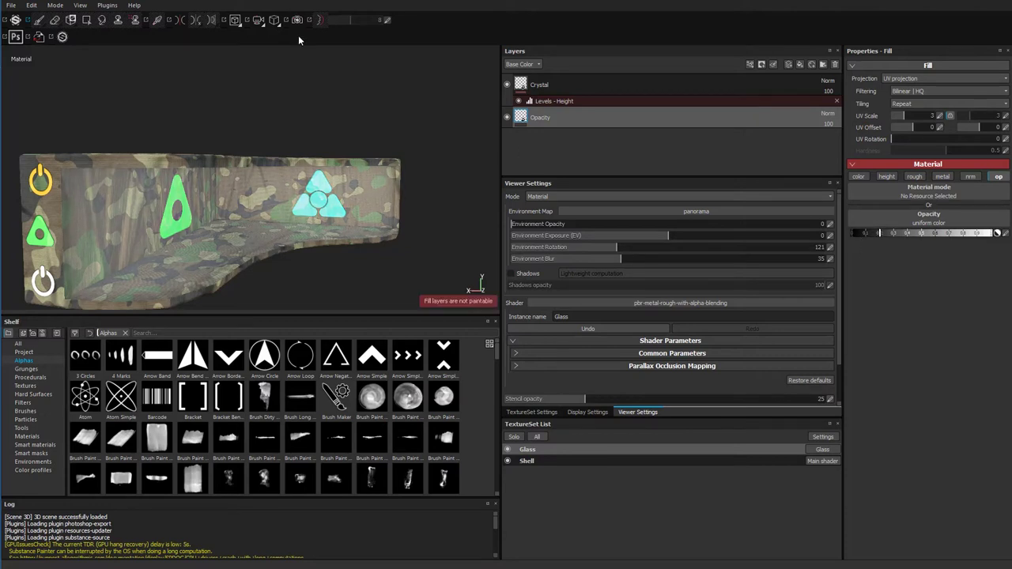
Render the partly opaque glass in Iray, inspect it from low and high angles, and return to painting mode
left_click(298, 22)
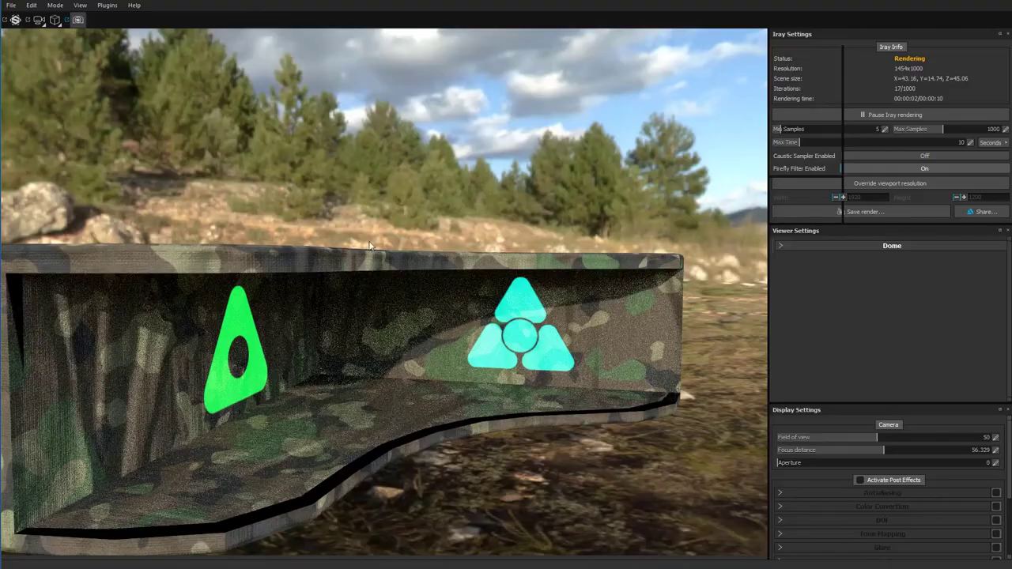
left_click(370, 370)
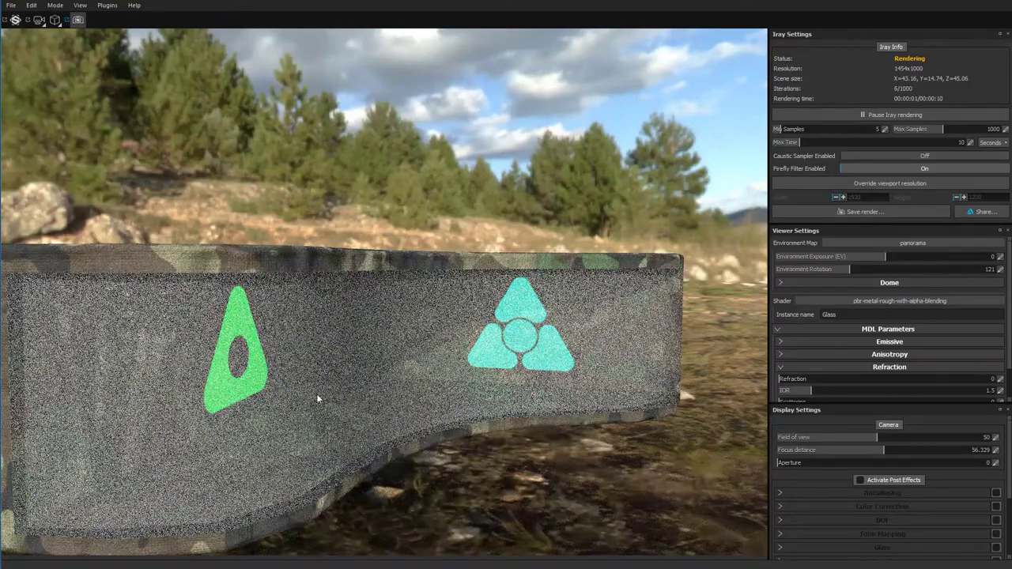
left_click_drag(289, 364, 316, 405, "alt")
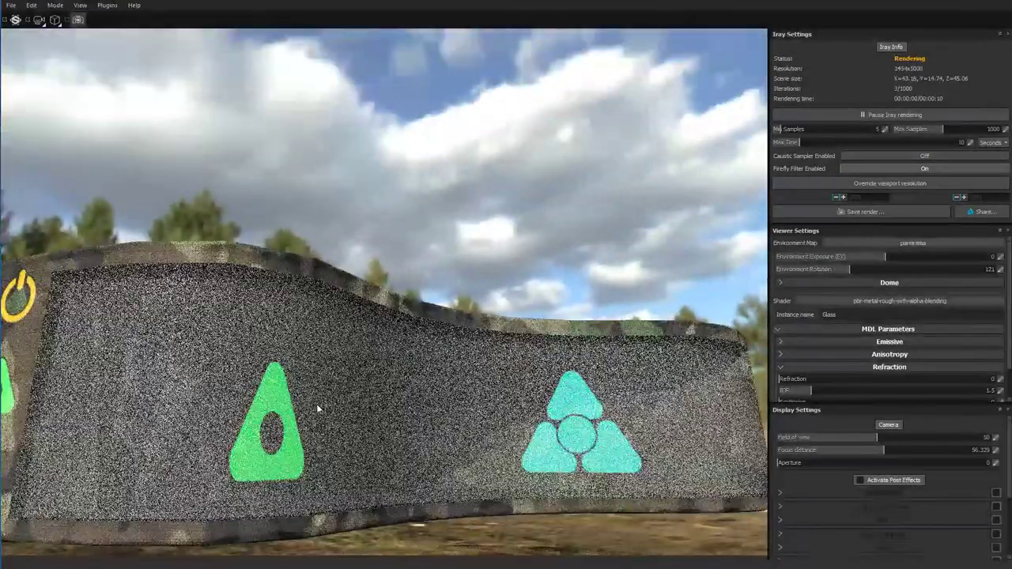
left_click_drag(175, 428, 272, 394, "alt")
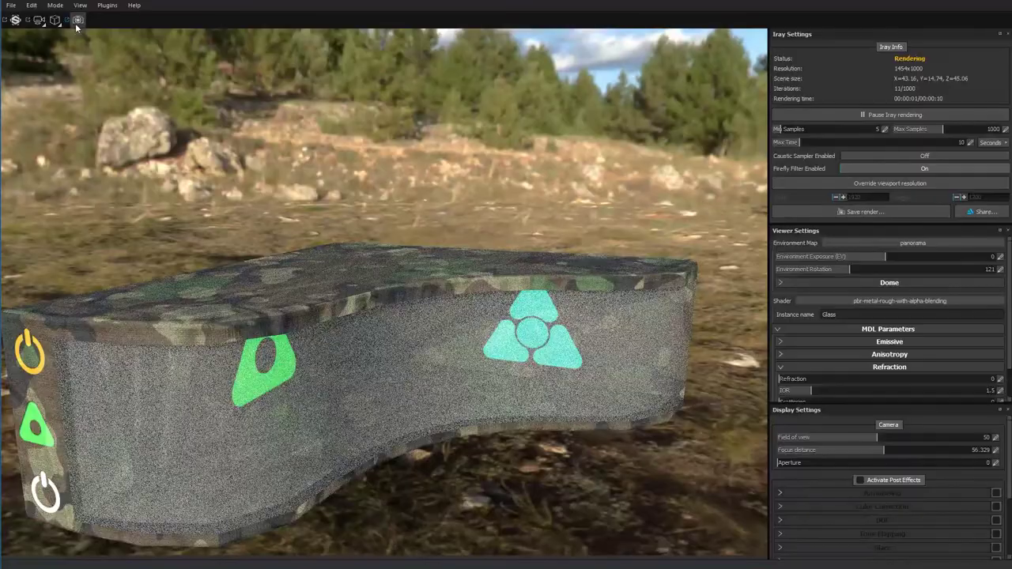
left_click(76, 19)
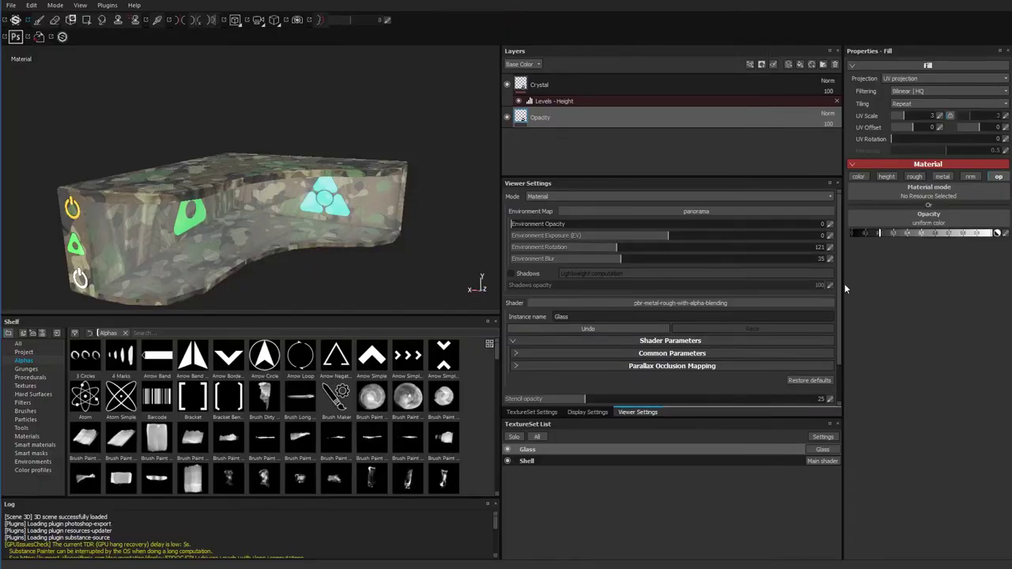
Enable the Opacity layer's color channel, set its base color to black, and raise its opacity value to about 0.25
left_click(864, 180)
left_click(884, 235)
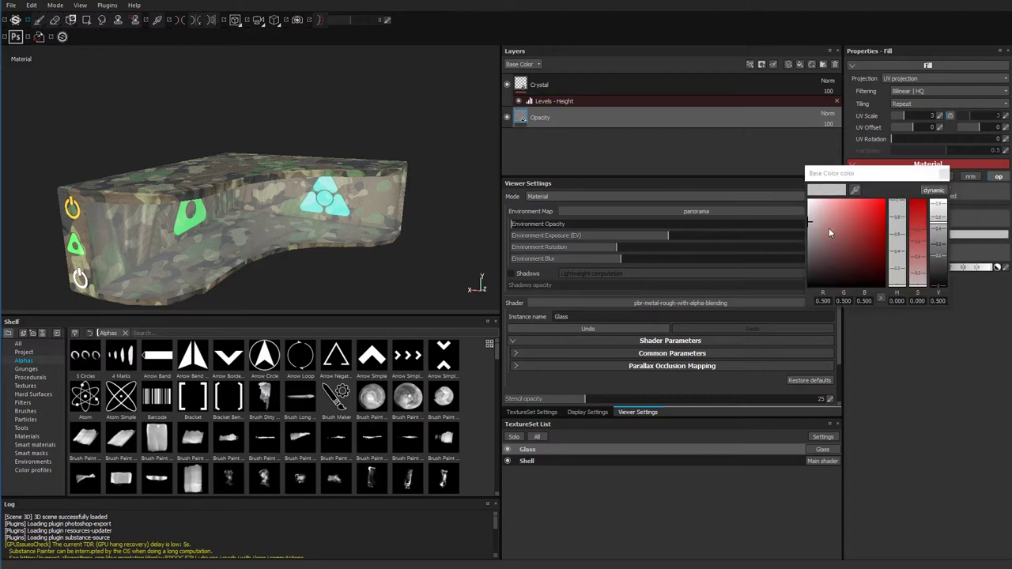
left_click_drag(830, 229, 797, 303)
left_click(797, 303)
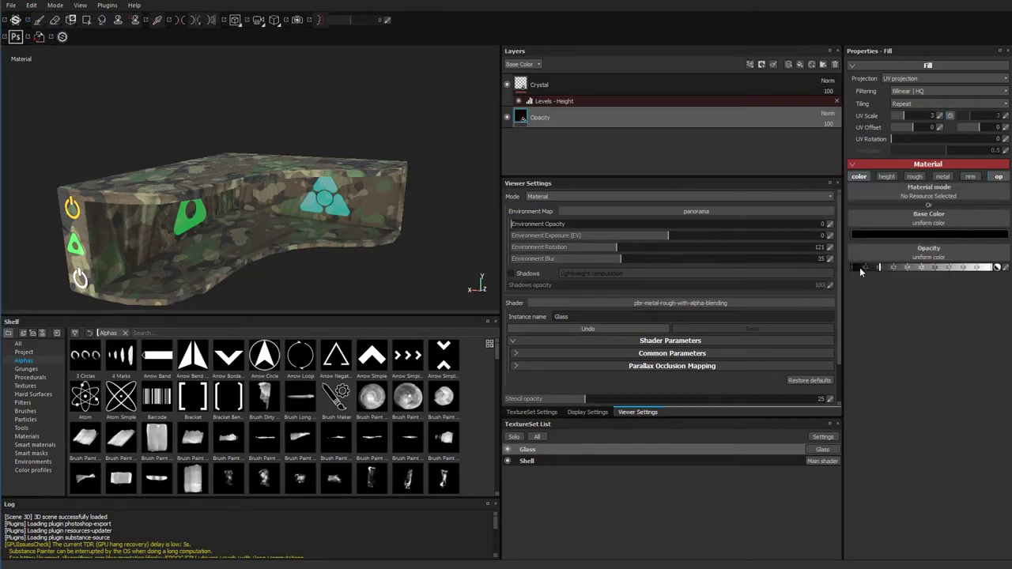
left_click_drag(901, 270, 893, 269)
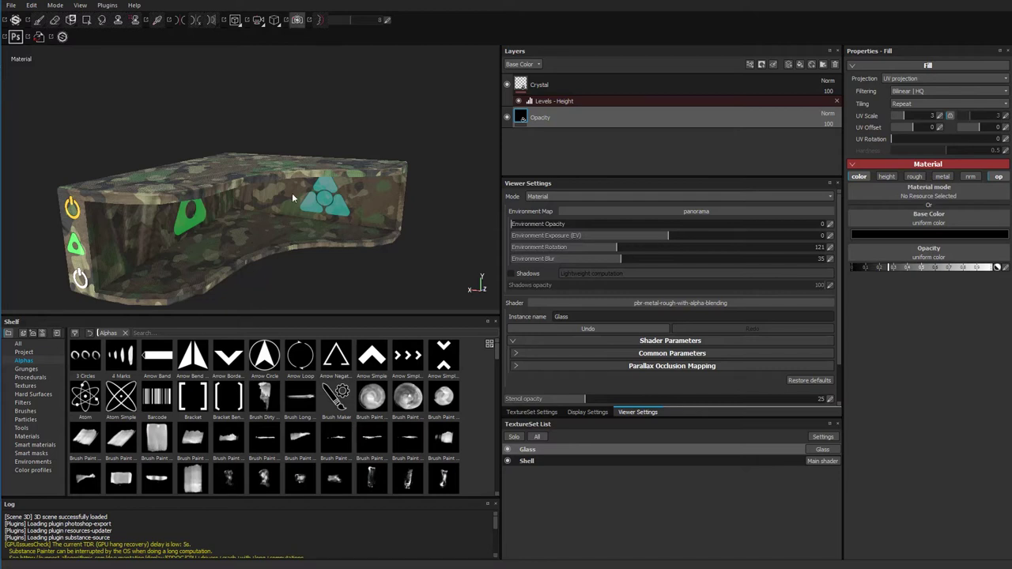
Render the black-tinted glass in Iray, inspect it from a lower angle, and return to painting mode
key("F10")
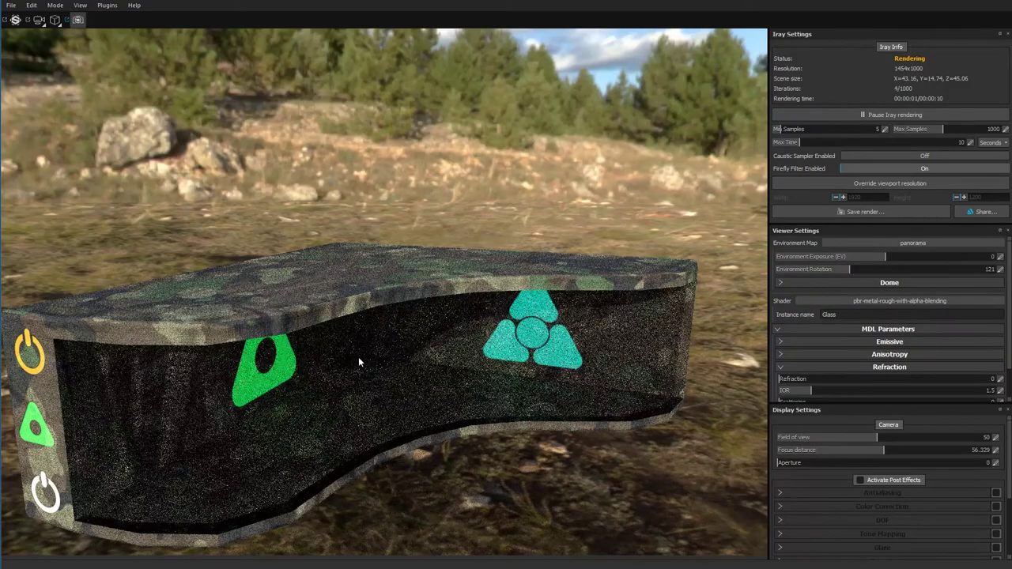
left_click_drag(351, 359, 359, 333, "alt")
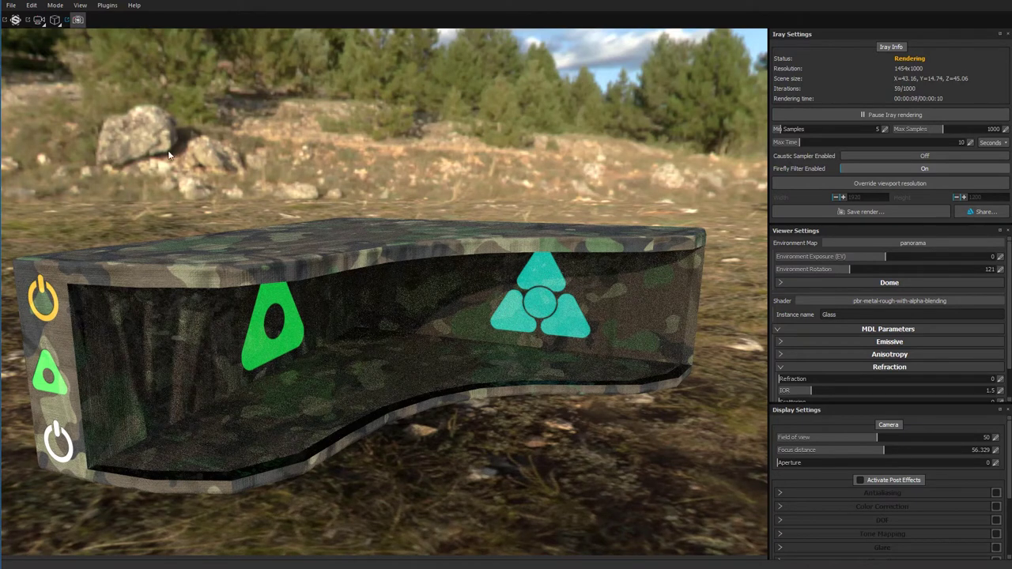
left_click(77, 20)
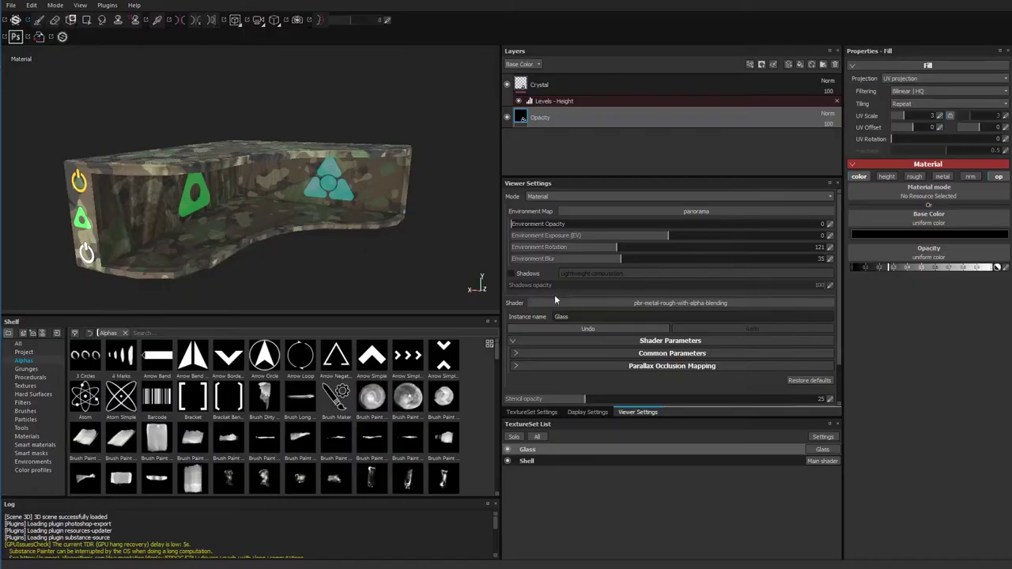
Change the Opacity layer's base color to a neutral grey with a value of about 0.184
left_click(910, 235)
left_click(940, 254)
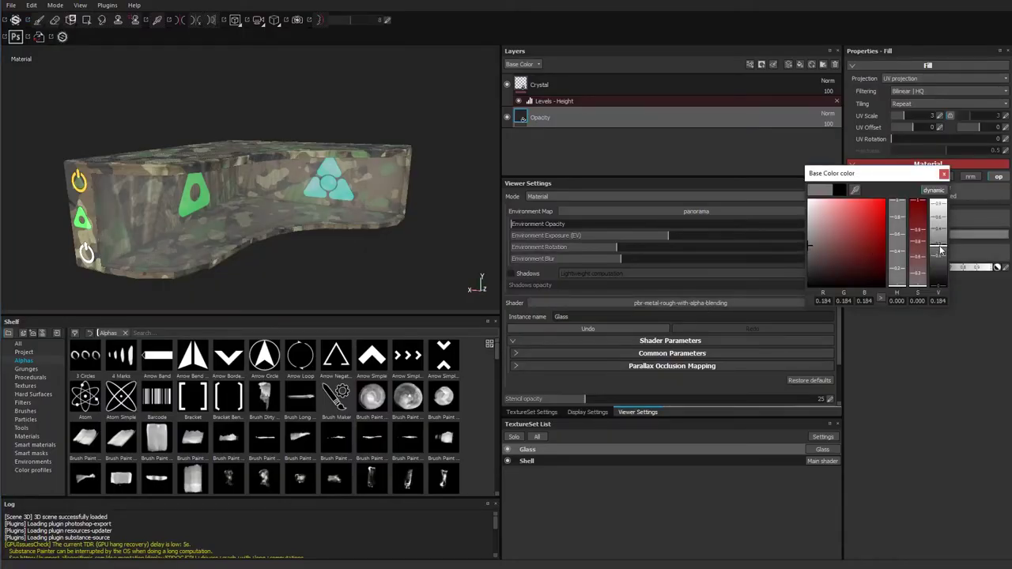
left_click(943, 174)
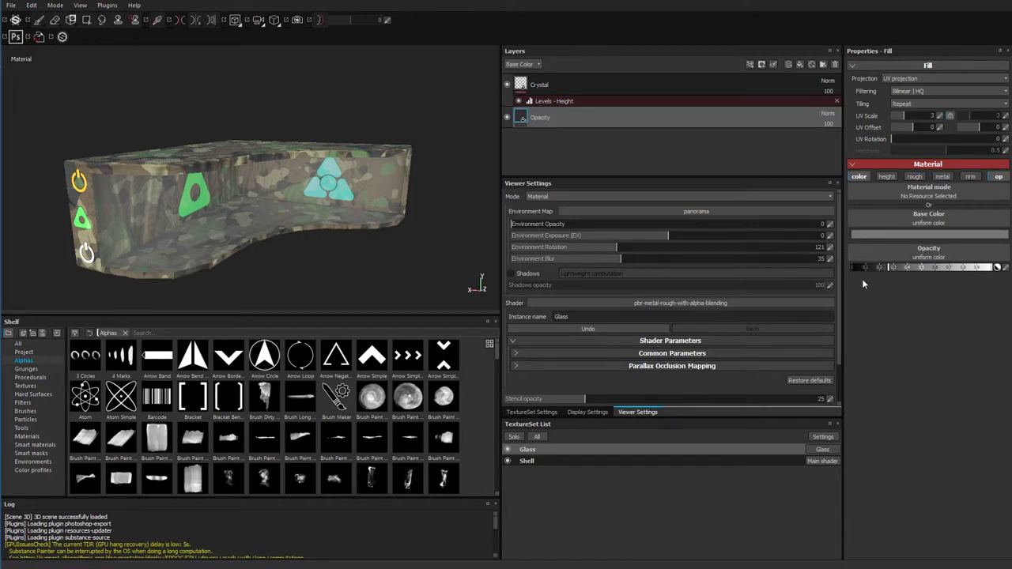
Cycle the viewport through the model's single channels, from height, roughness, metallic and normal to opacity
left_click_drag(292, 252, 295, 272, "alt")
left_click(301, 262)
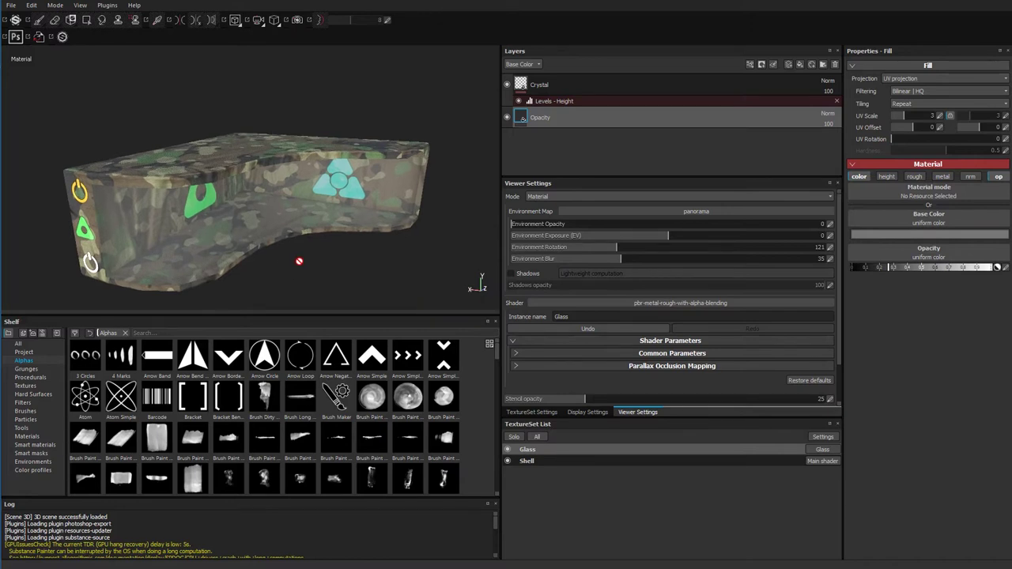
key("c")
key("c")
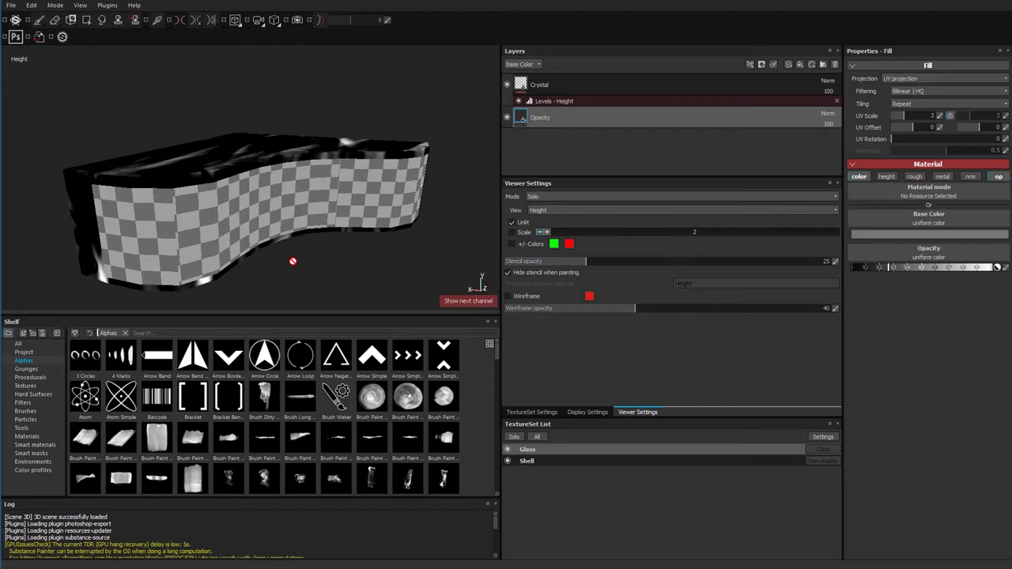
key("c")
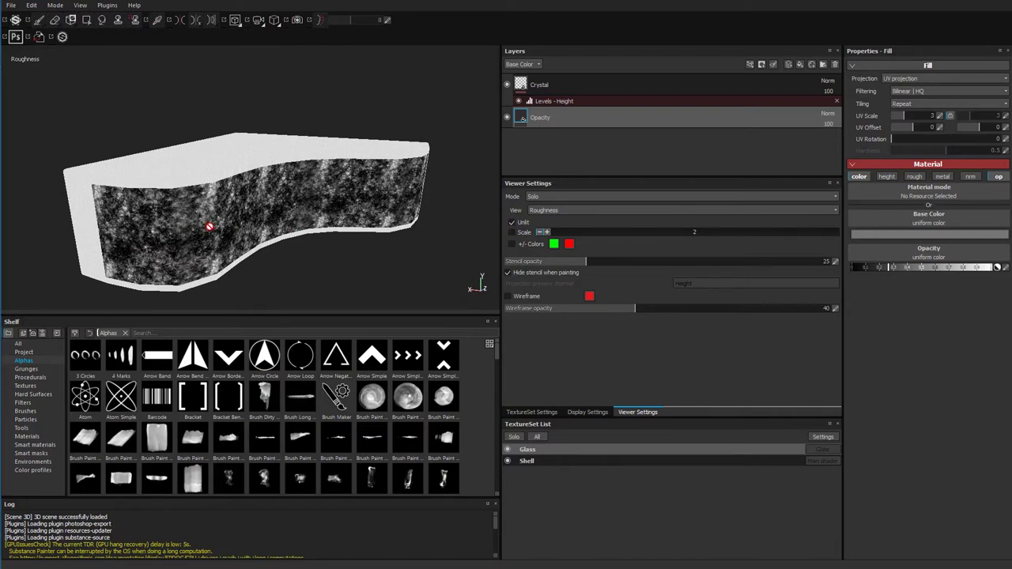
key("c")
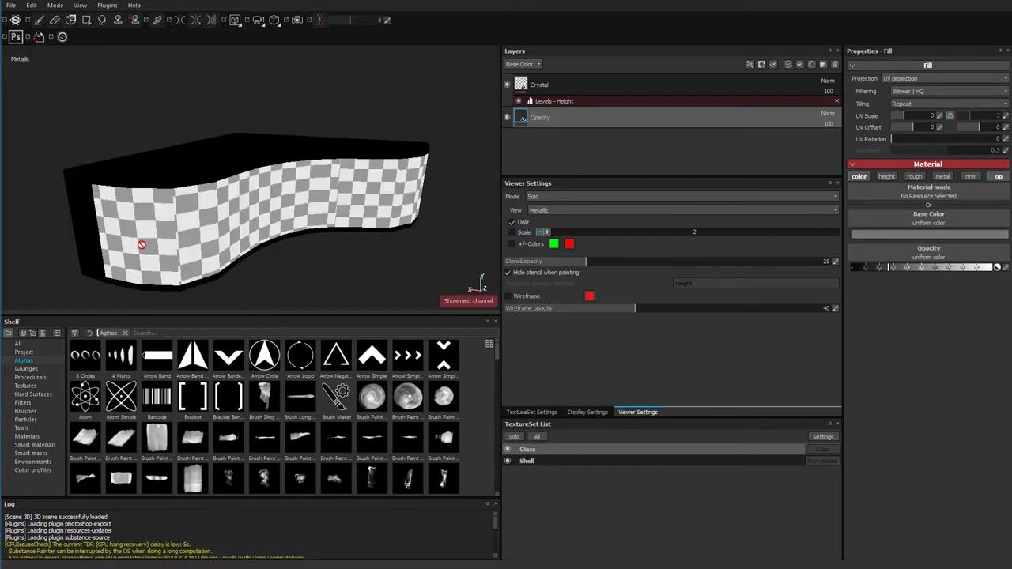
key("c")
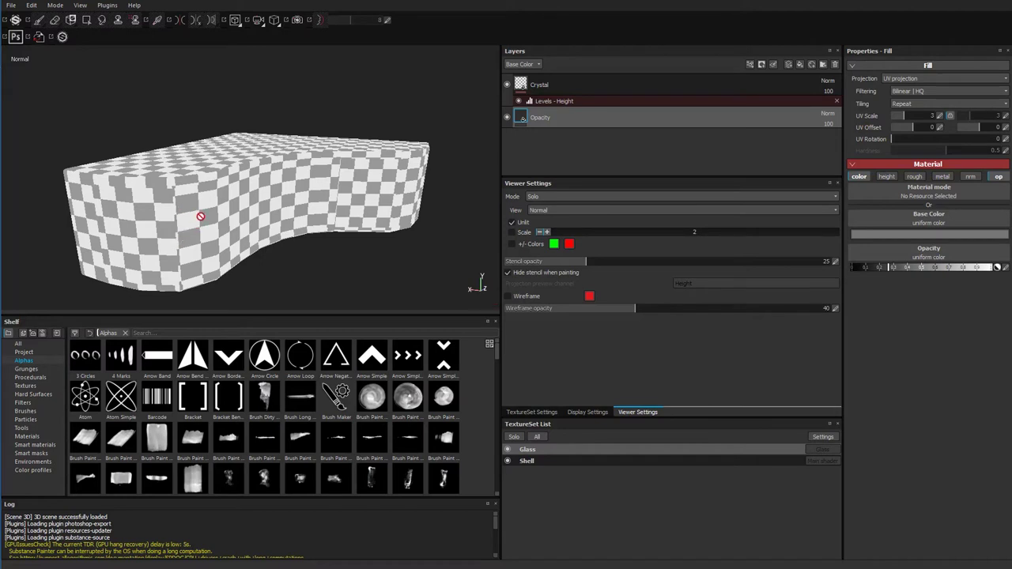
key("c")
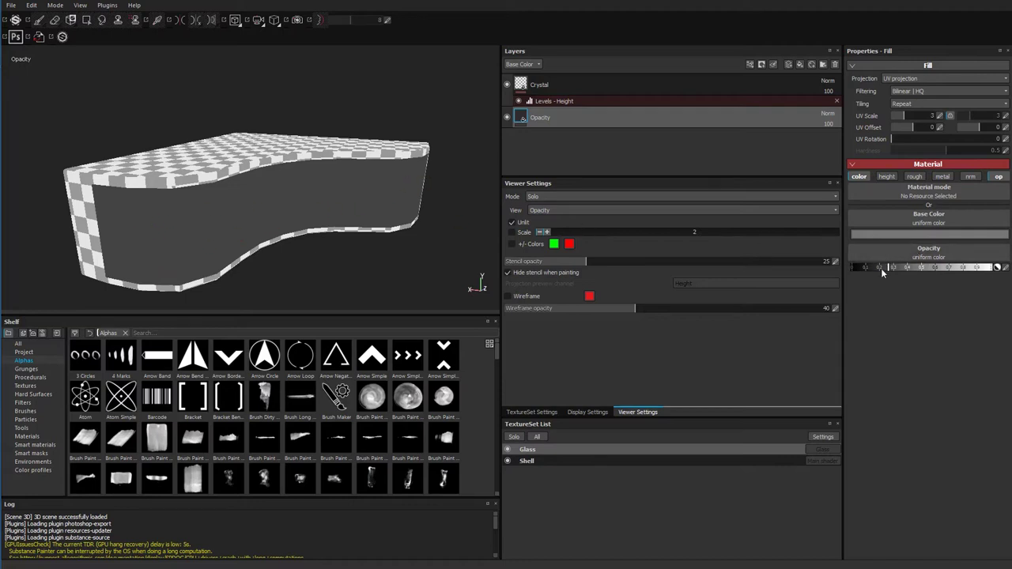
Lower the layer's opacity value to 0, raise it back to about 0.25, and return the viewport to the full material display
left_click_drag(886, 268, 837, 271)
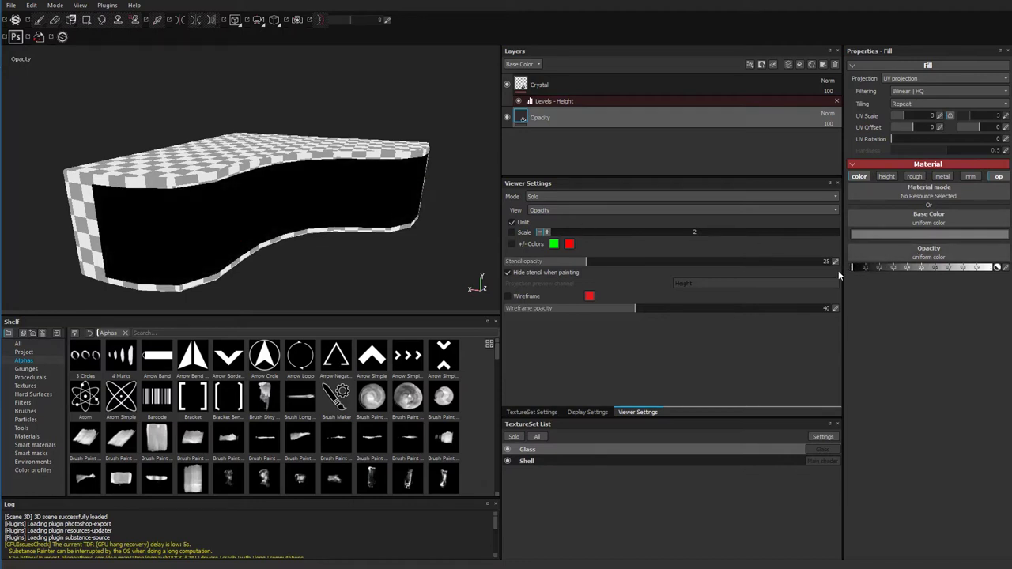
left_click_drag(853, 272, 886, 274)
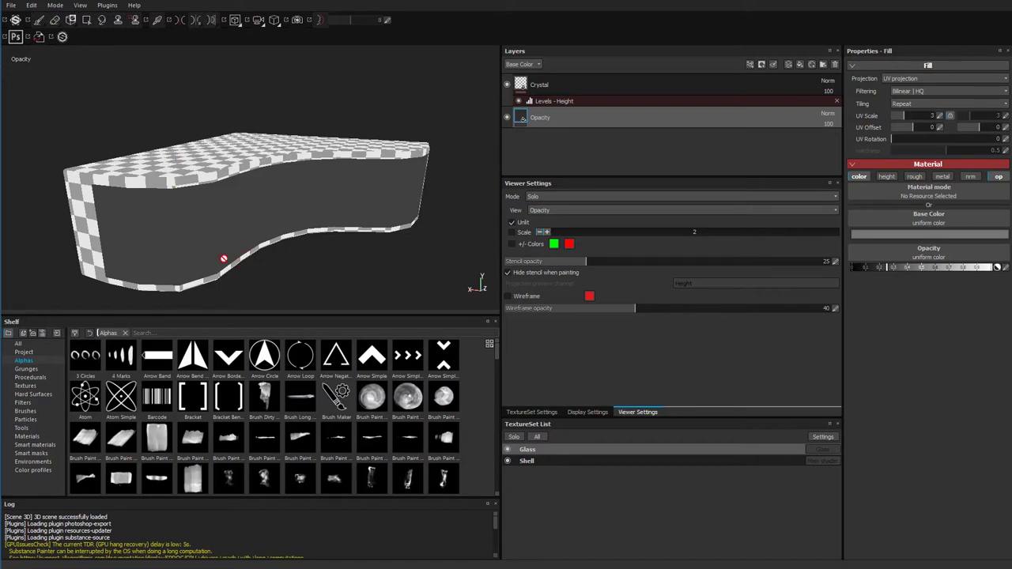
left_click_drag(214, 234, 434, 234, "alt")
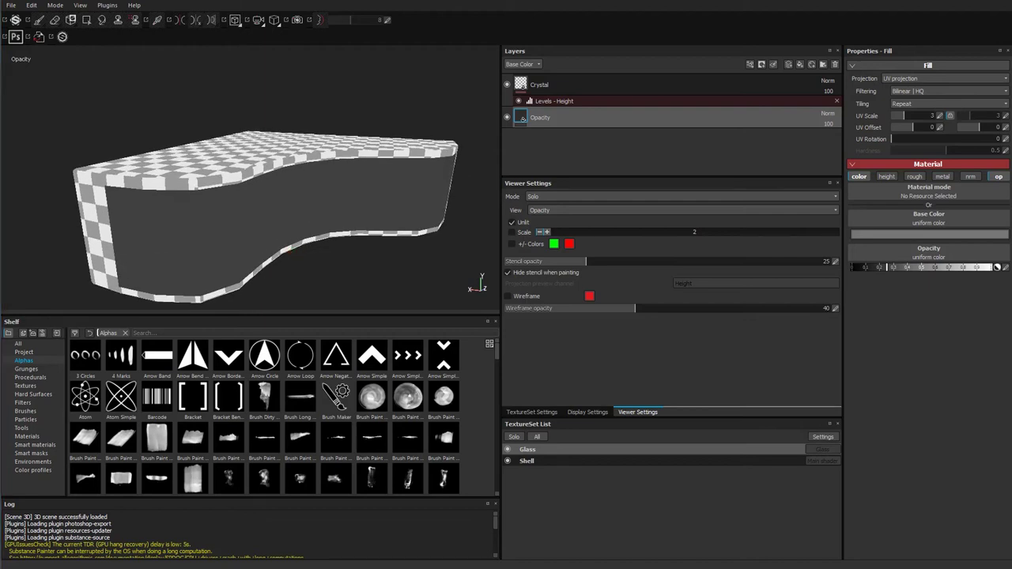
left_click_drag(354, 248, 119, 243, "alt")
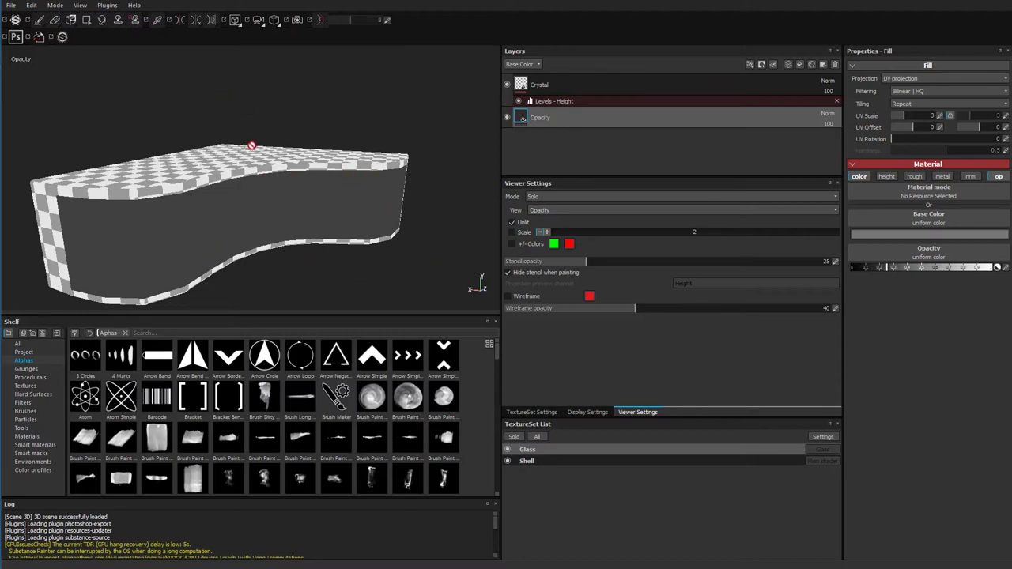
left_click(218, 118)
key("m")
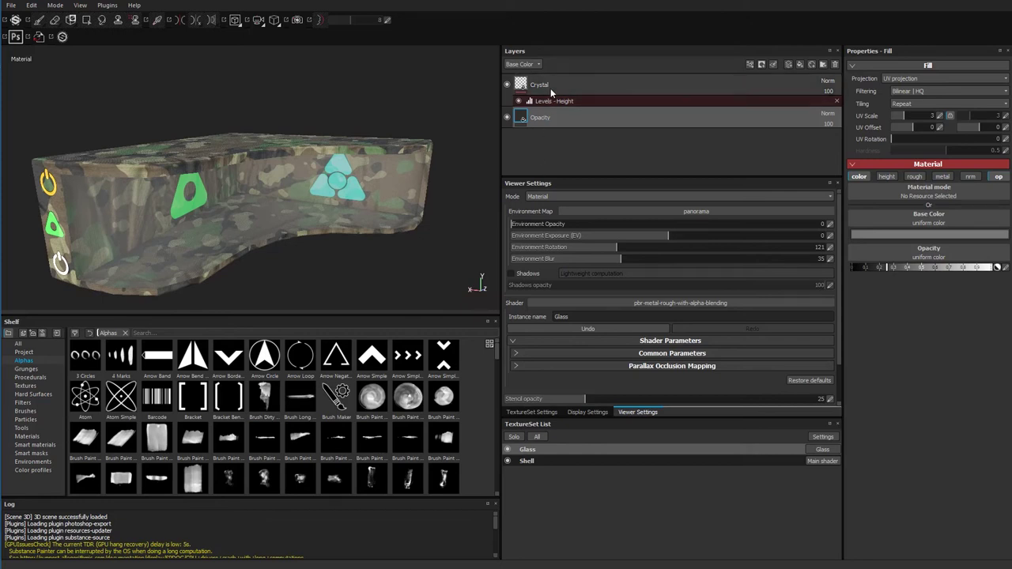
Add the Rust Fine material from the shelf as a new layer above Crystal
left_click(36, 427)
left_click(37, 436)
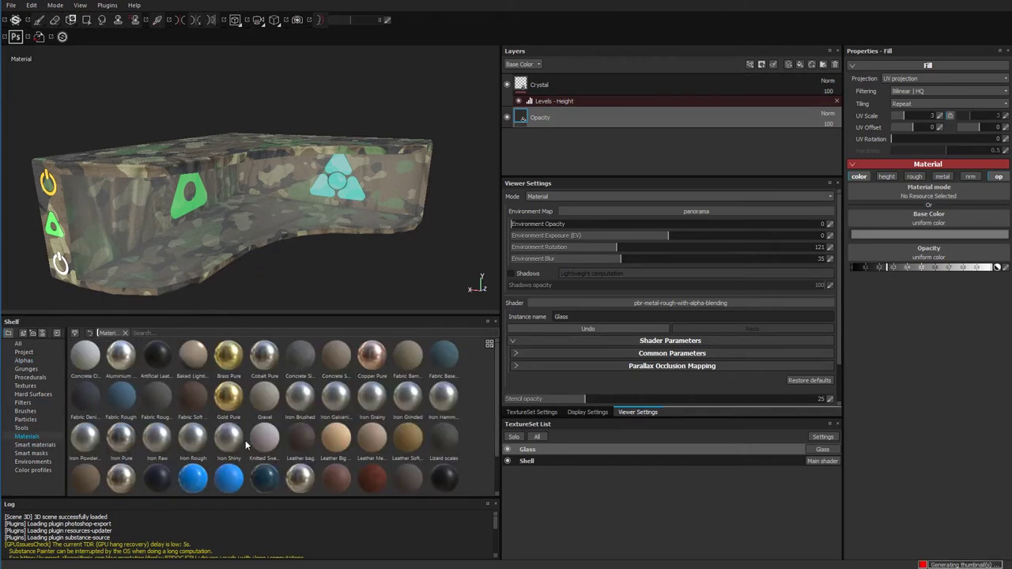
left_click_drag(367, 483, 620, 79)
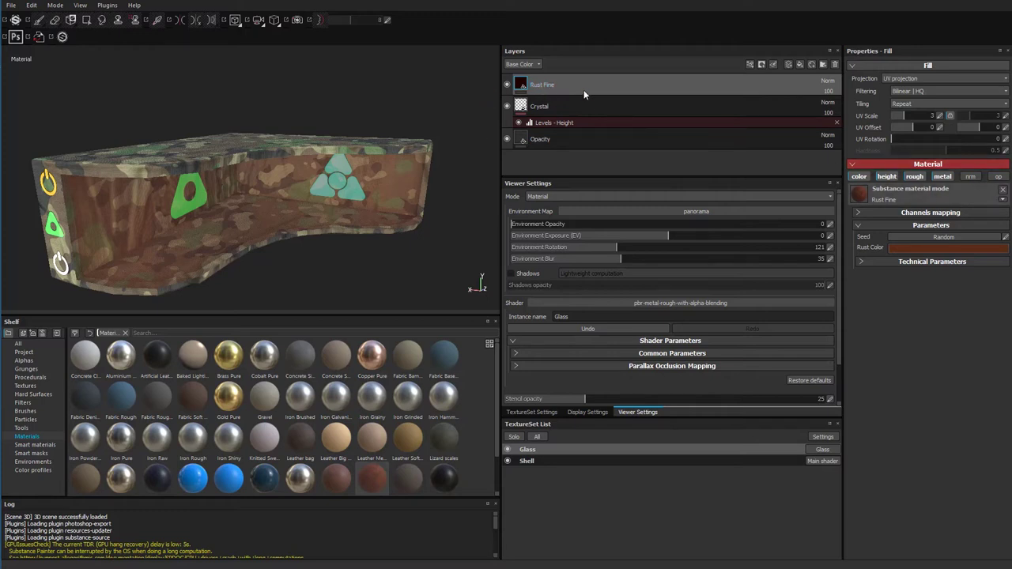
Restrict the Rust Fine layer to the color, height and opacity channels
left_click(998, 176)
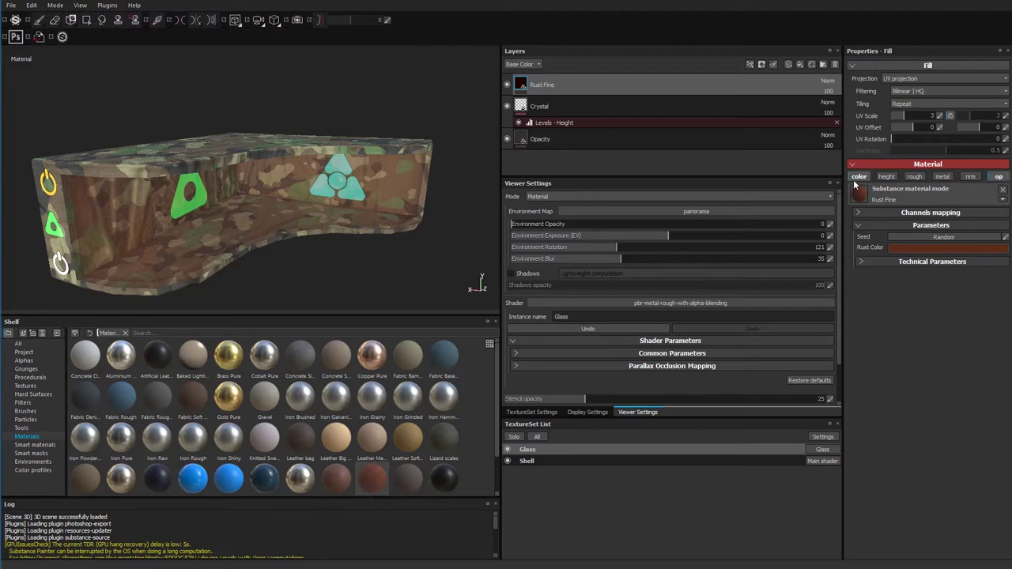
left_click(884, 177)
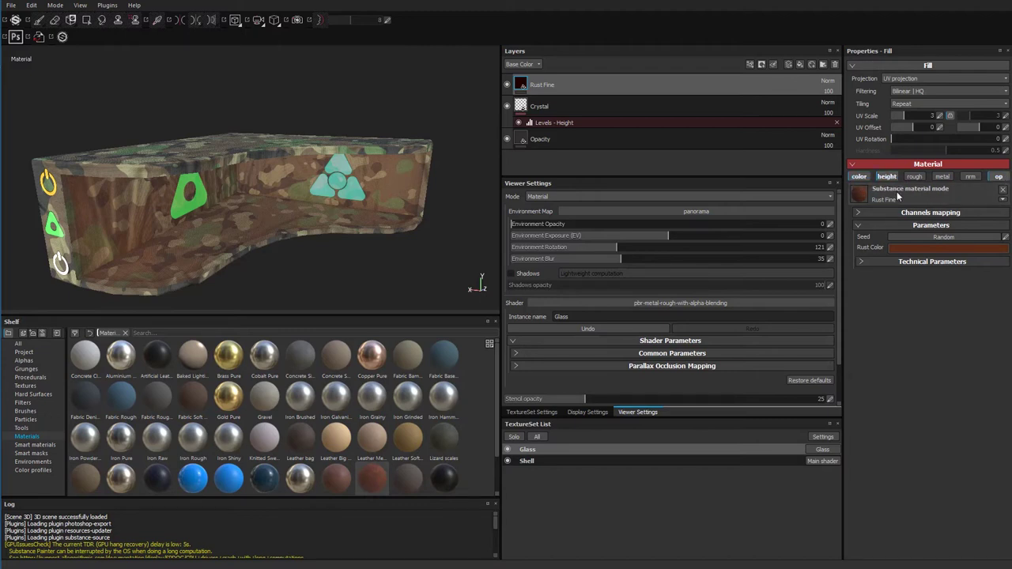
left_click(999, 178)
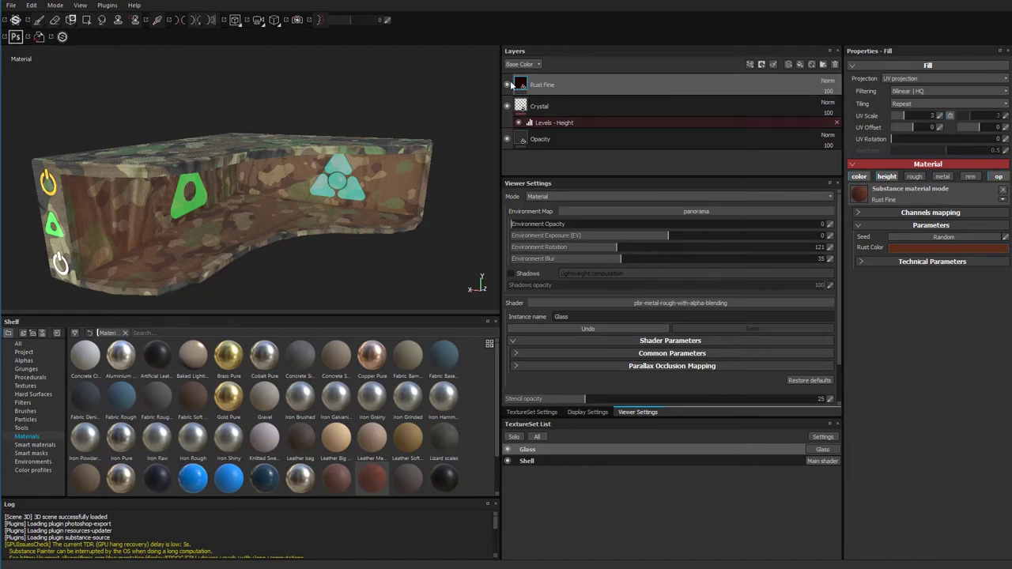
Add a black mask to the Rust Fine layer
left_click(750, 65)
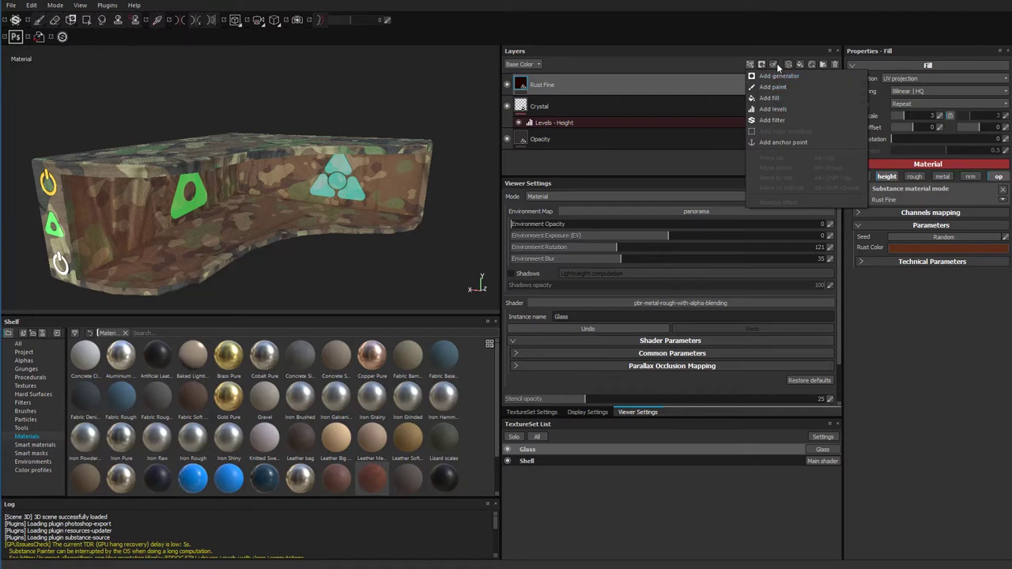
left_click(762, 69)
left_click(762, 66)
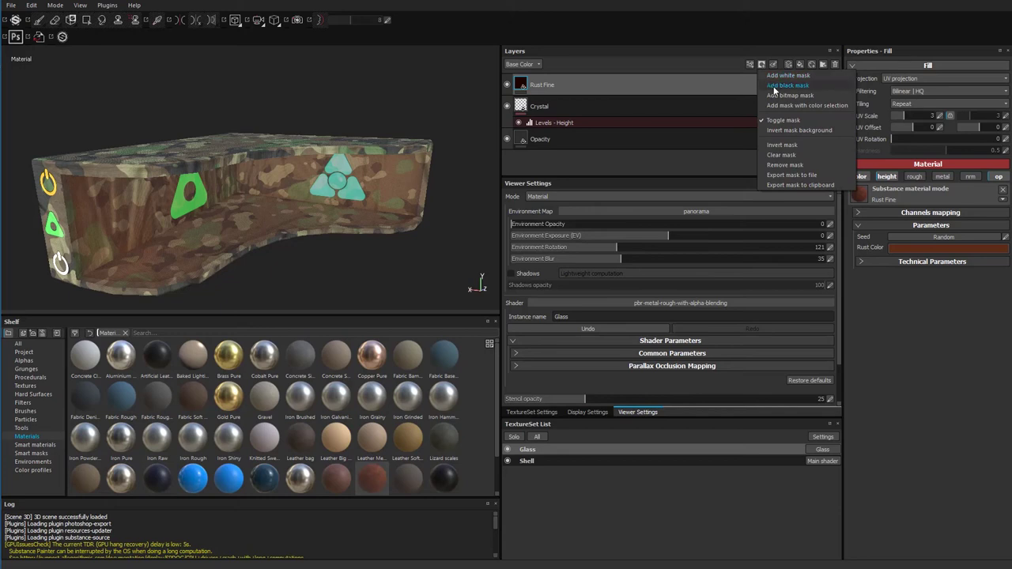
left_click(786, 85)
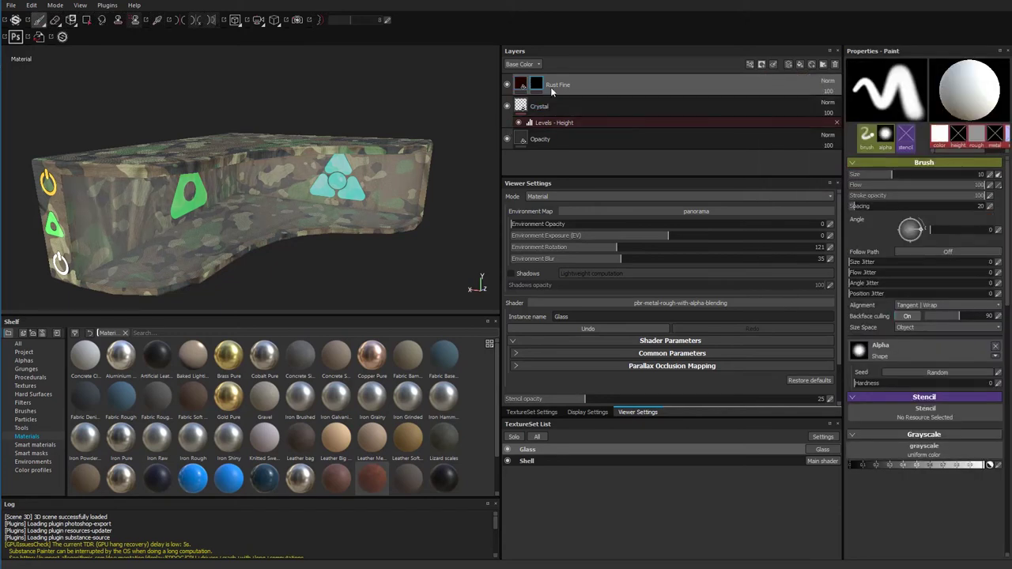
Add a generator to the Rust Fine mask and choose MG Mask Editor for it
left_click(753, 67)
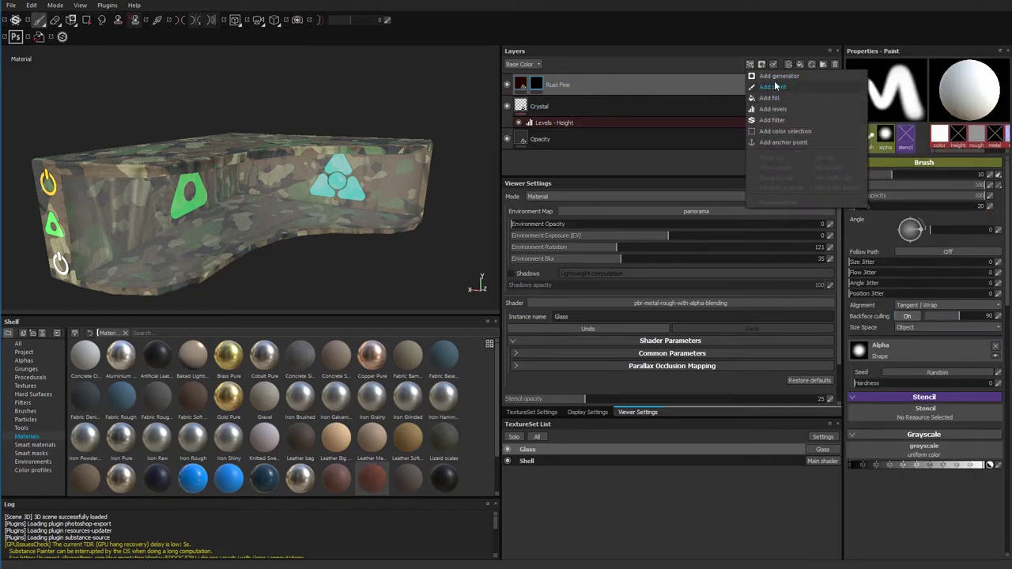
left_click(777, 78)
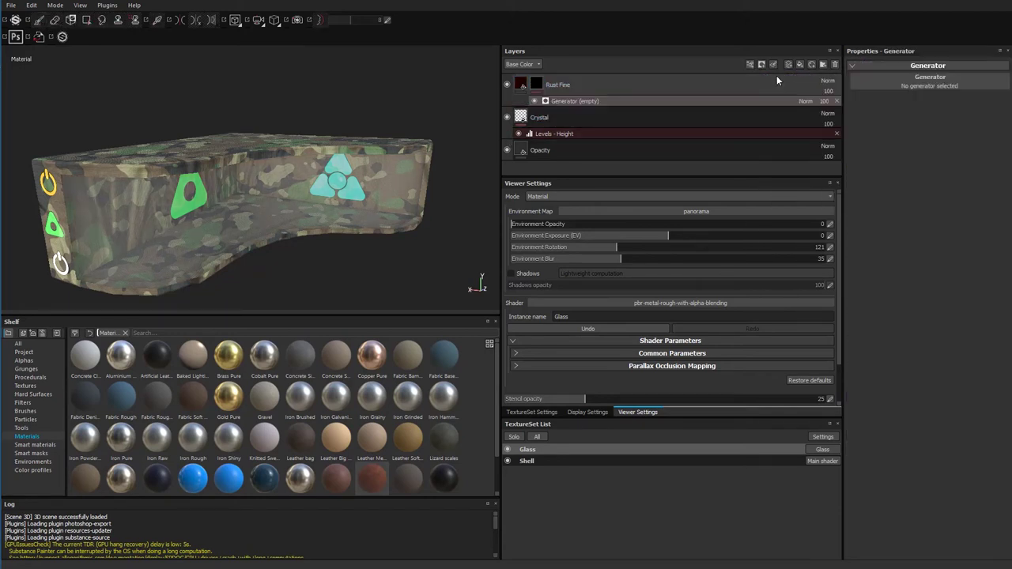
left_click(919, 87)
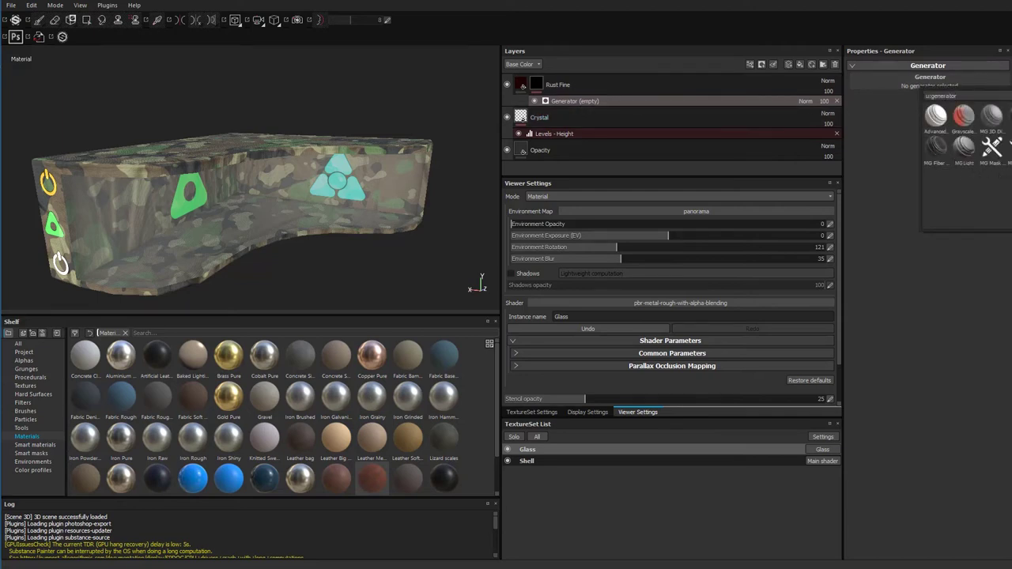
left_click(991, 147)
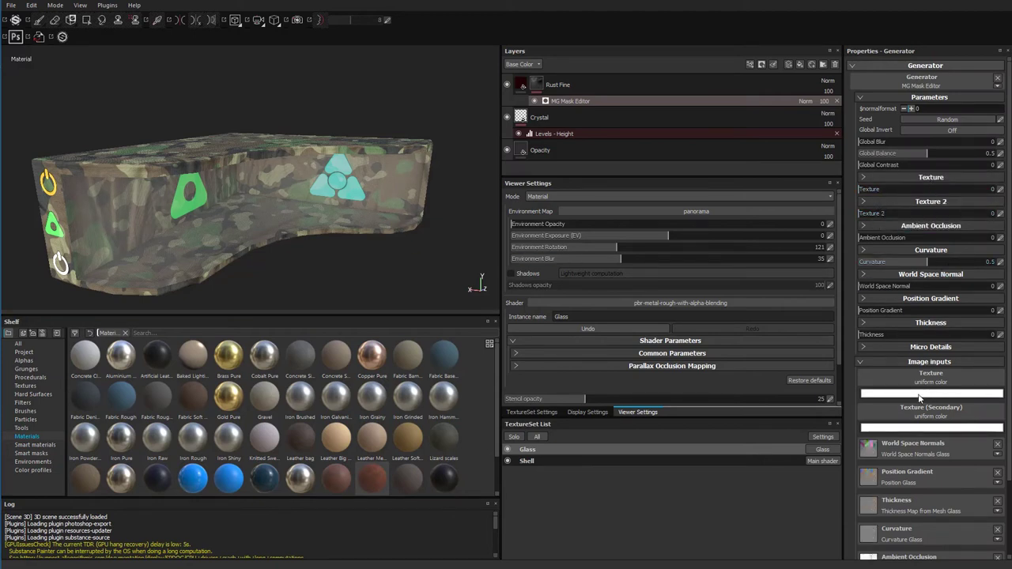
Set the mask generator's curvature to 1 and its global contrast to about 0.51, checking the rust along the glass edges
left_click_drag(933, 264, 994, 262)
scroll(134, 209, "up", 5)
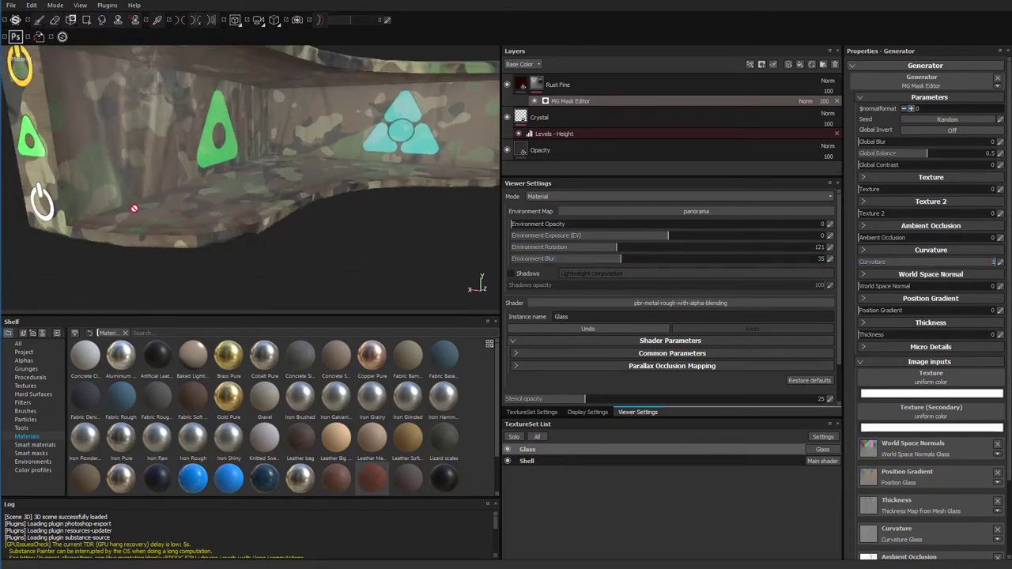
left_click_drag(135, 209, 358, 62, "alt")
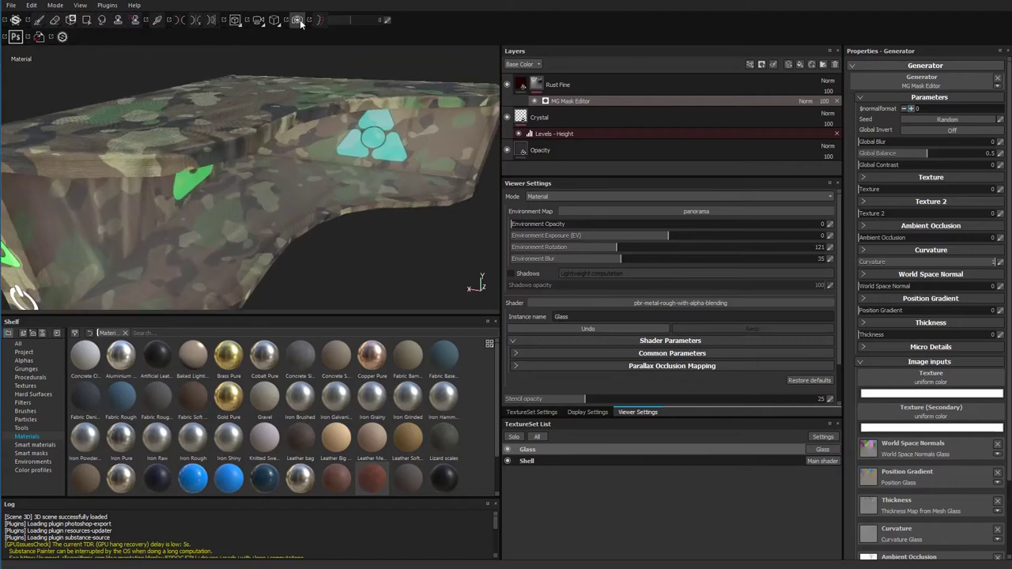
left_click_drag(458, 206, 416, 235, "alt")
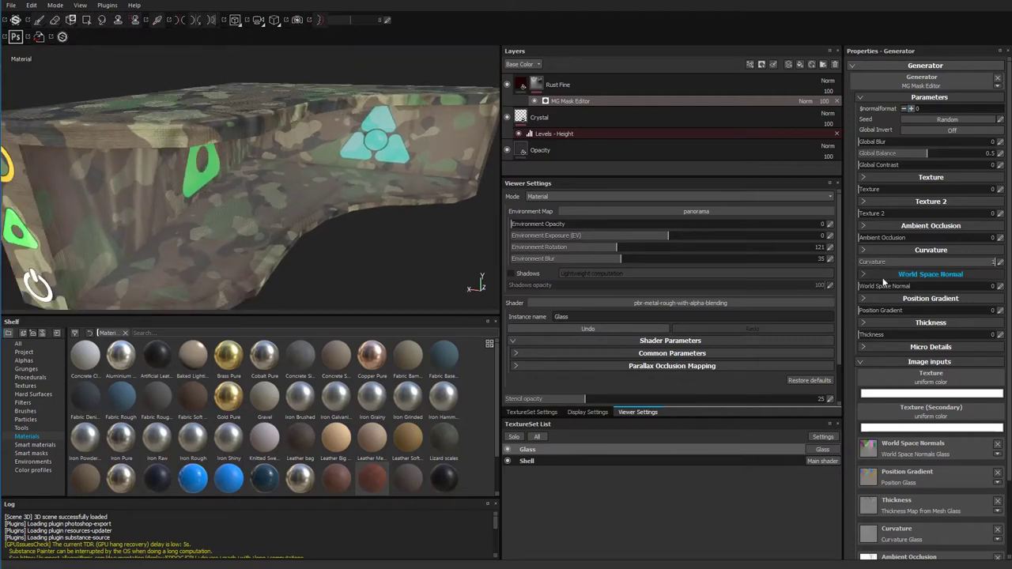
left_click(887, 165)
left_click_drag(889, 167, 931, 166)
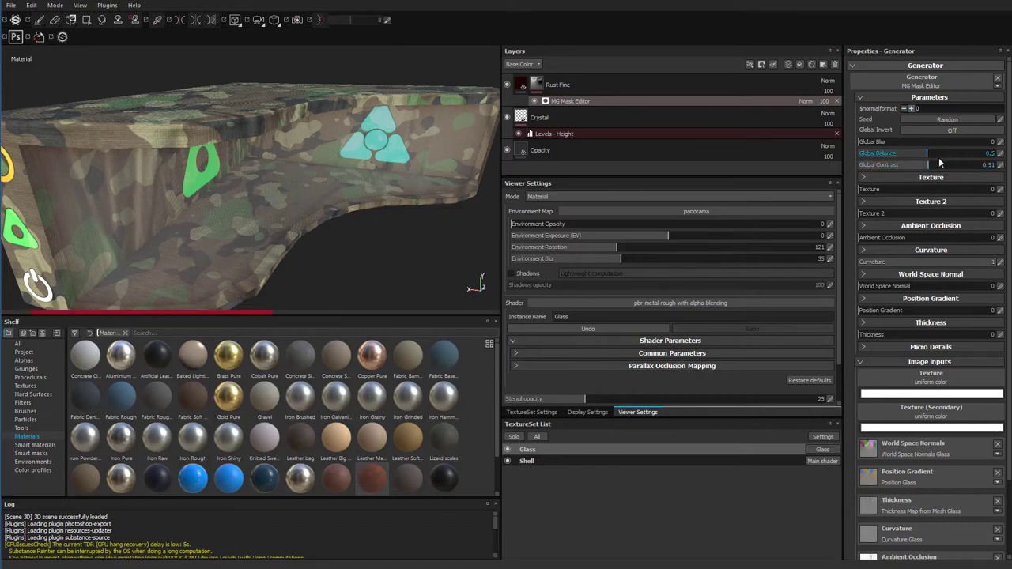
Set the mask generator's global balance to 0.72 and check the rust on the glass in an Iray render
left_click_drag(953, 159, 956, 159)
left_click_drag(261, 206, 319, 242, "alt")
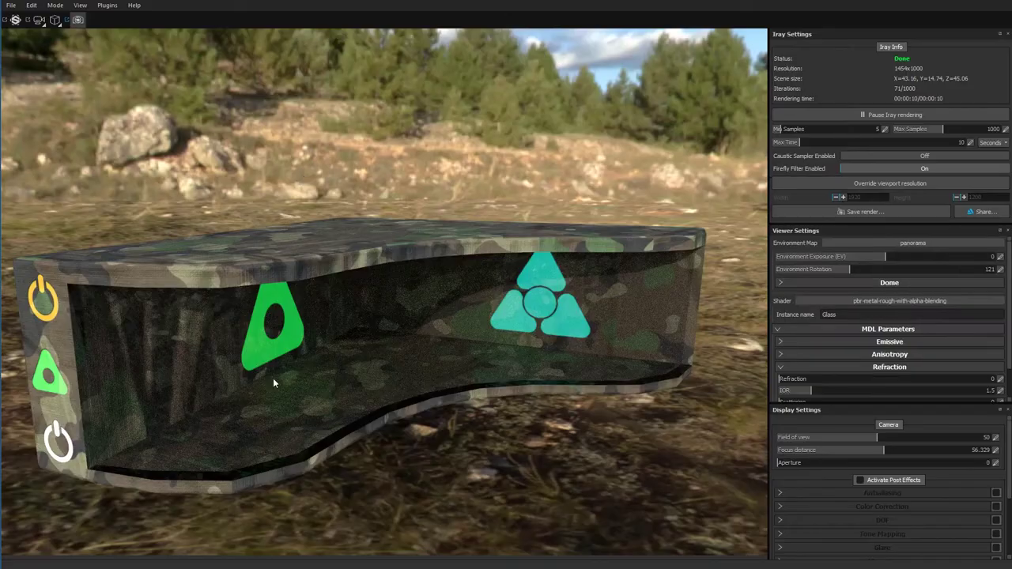
scroll(124, 476, "up", 5)
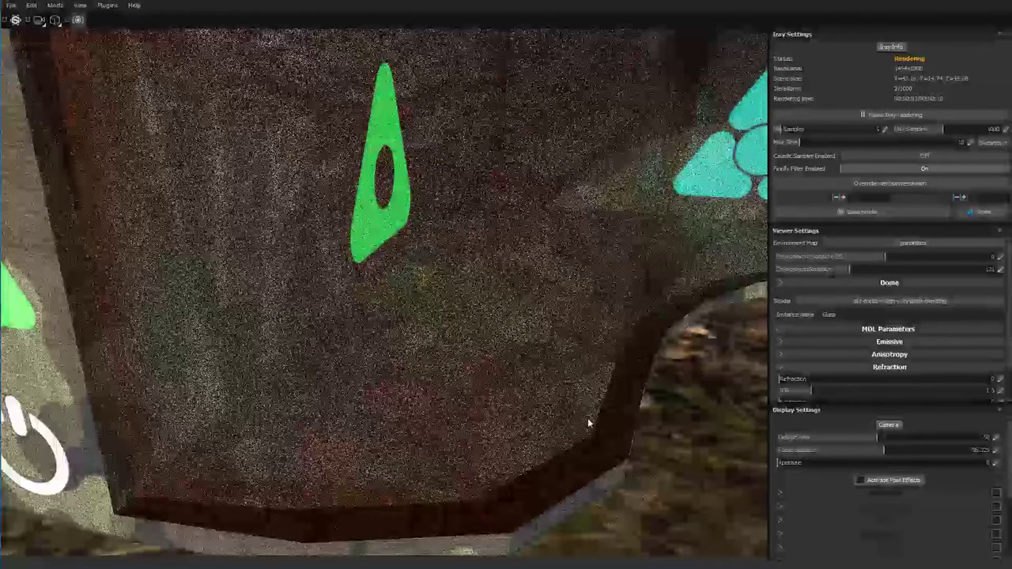
scroll(69, 345, "down", 3)
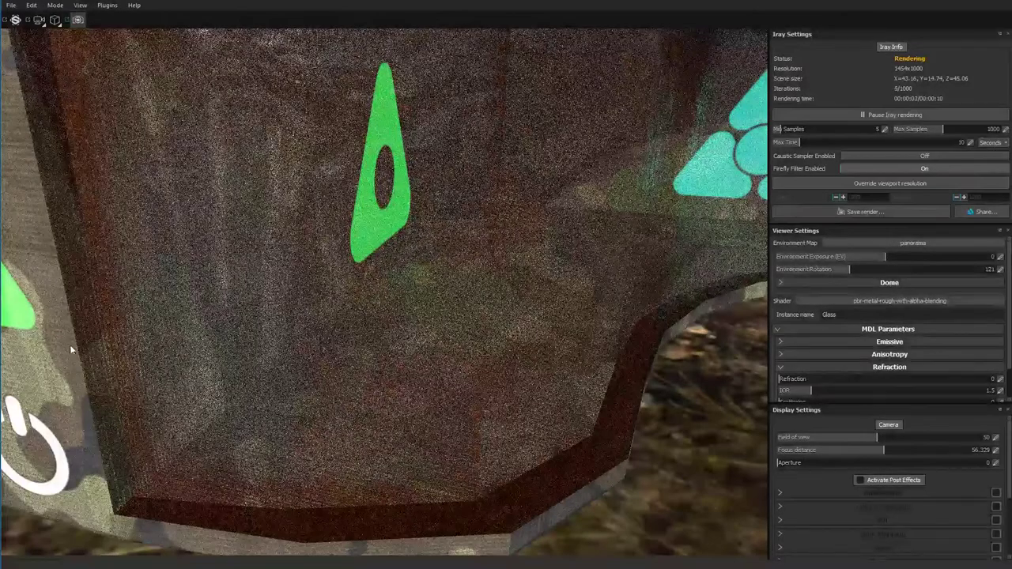
left_click(79, 19)
left_click_drag(430, 230, 280, 201, "alt")
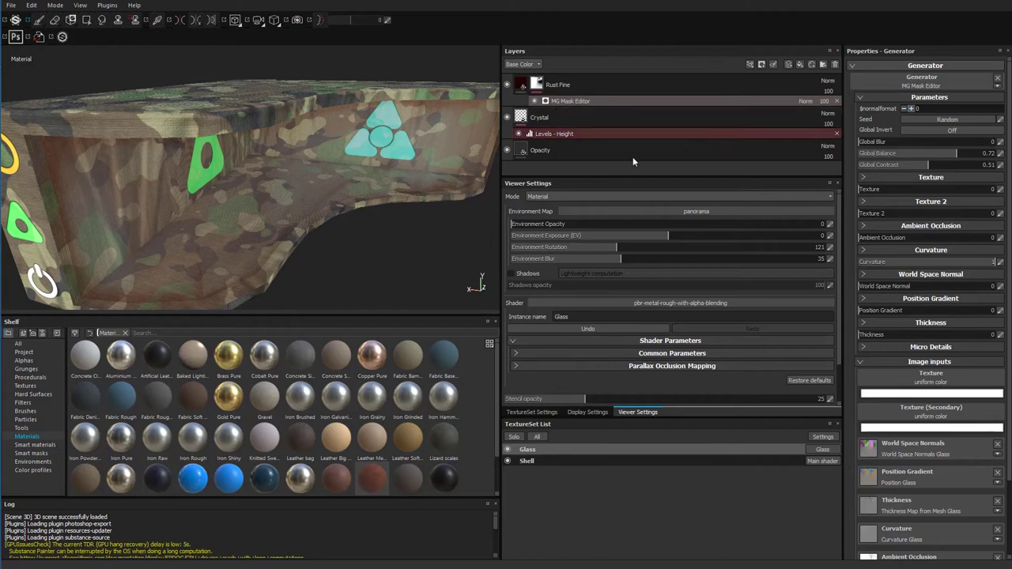
Set the mask generator's global contrast to 0.71 and global balance to 0.83, checking the rust spread across the glass
left_click_drag(927, 166, 953, 167)
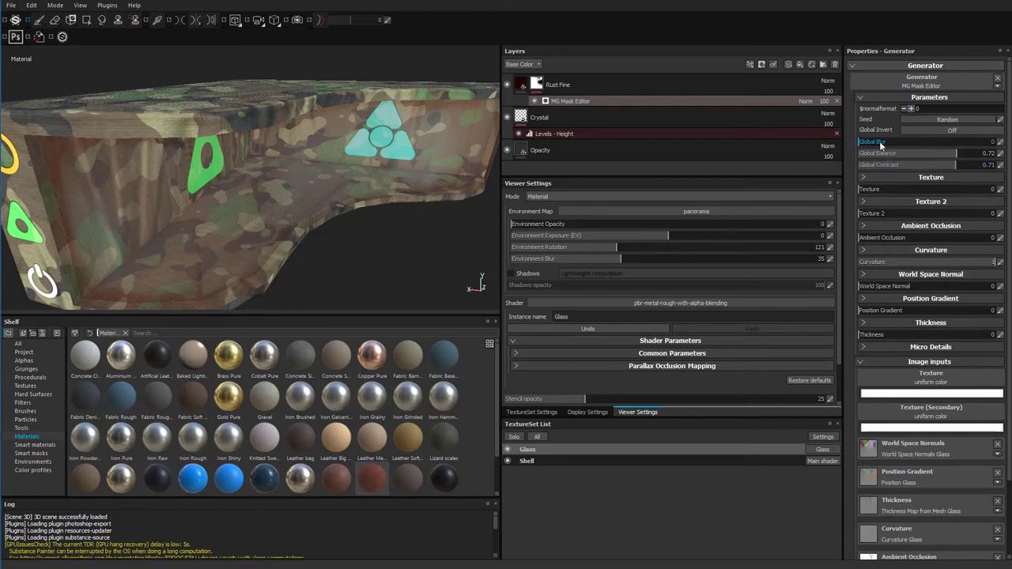
left_click_drag(952, 155, 972, 156)
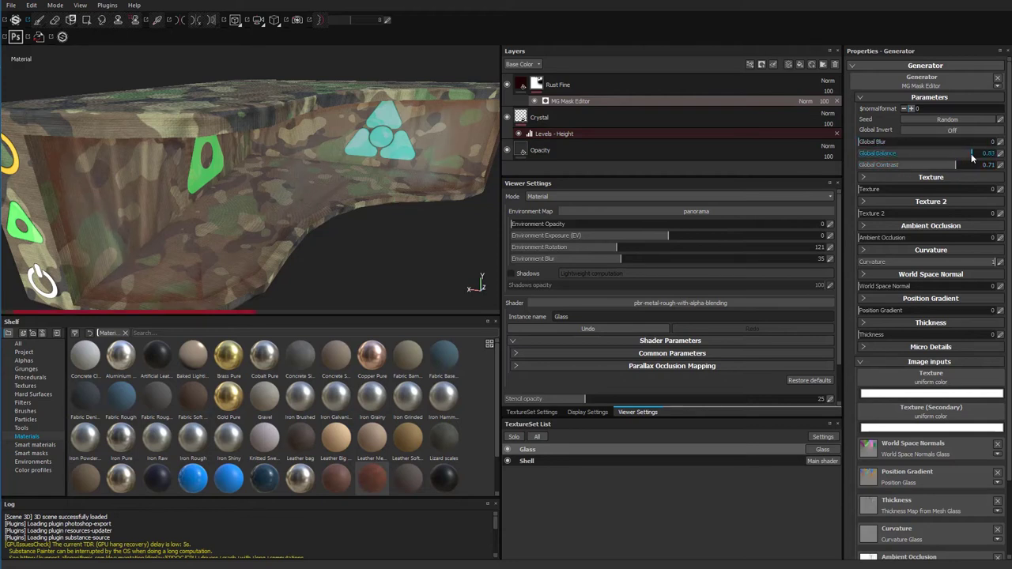
left_click_drag(294, 230, 186, 205, "alt")
left_click_drag(100, 154, 198, 226, "alt")
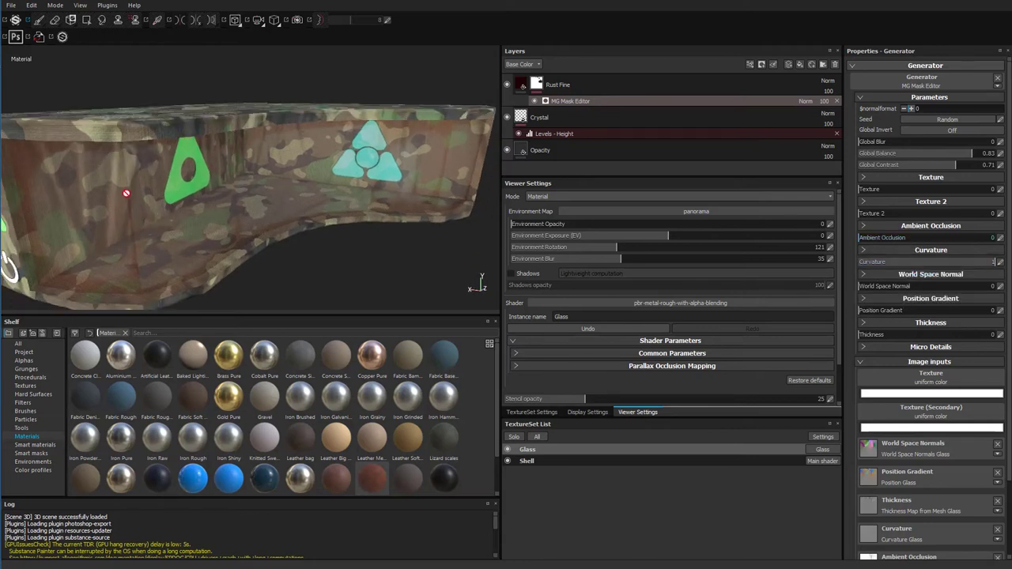
left_click_drag(257, 130, 166, 126, "alt")
mouse_move(144, 184)
left_mouse_down("alt")
mouse_move(163, 202)
mouse_move(129, 226)
mouse_move(174, 237)
mouse_move(146, 194)
left_mouse_up("alt")
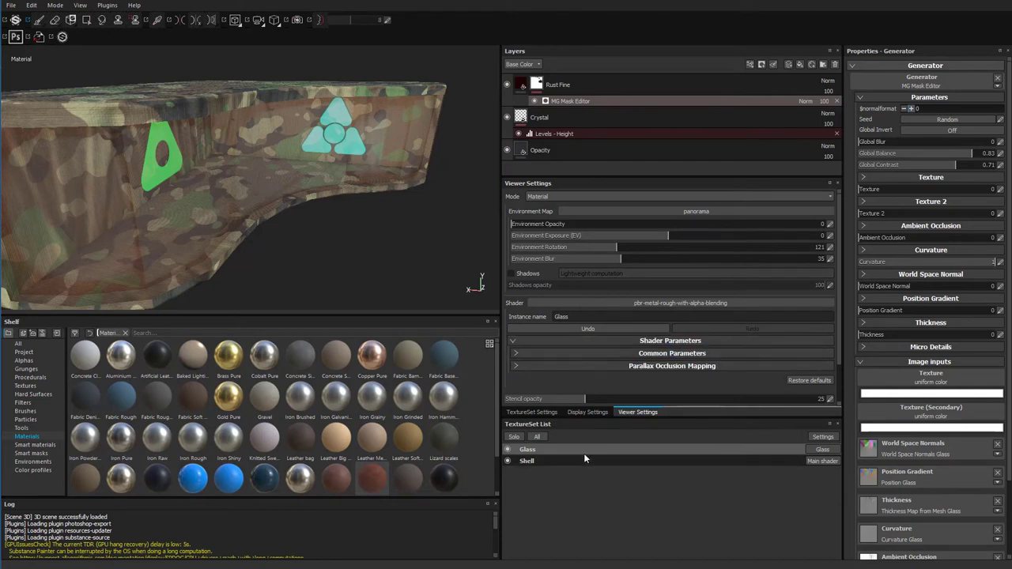
Display the Curvature additional map in the viewport and examine the glass's edges from several angles
left_click(529, 412)
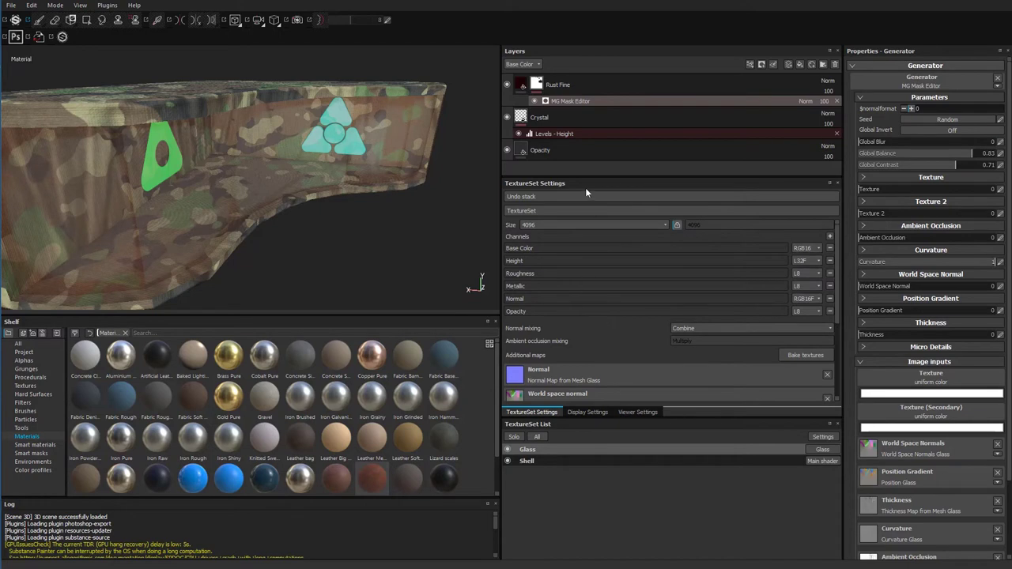
left_click(591, 412)
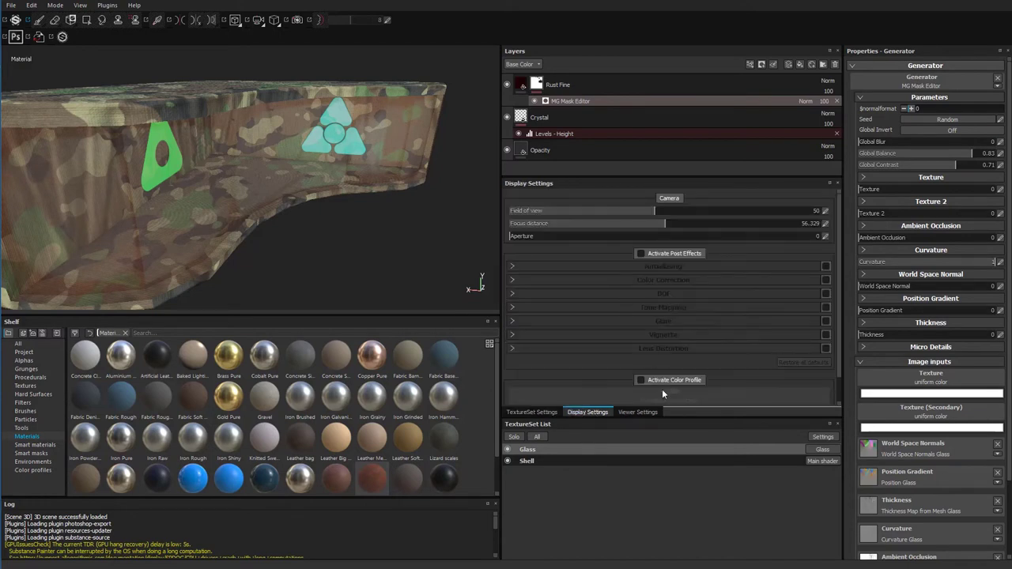
left_click(639, 412)
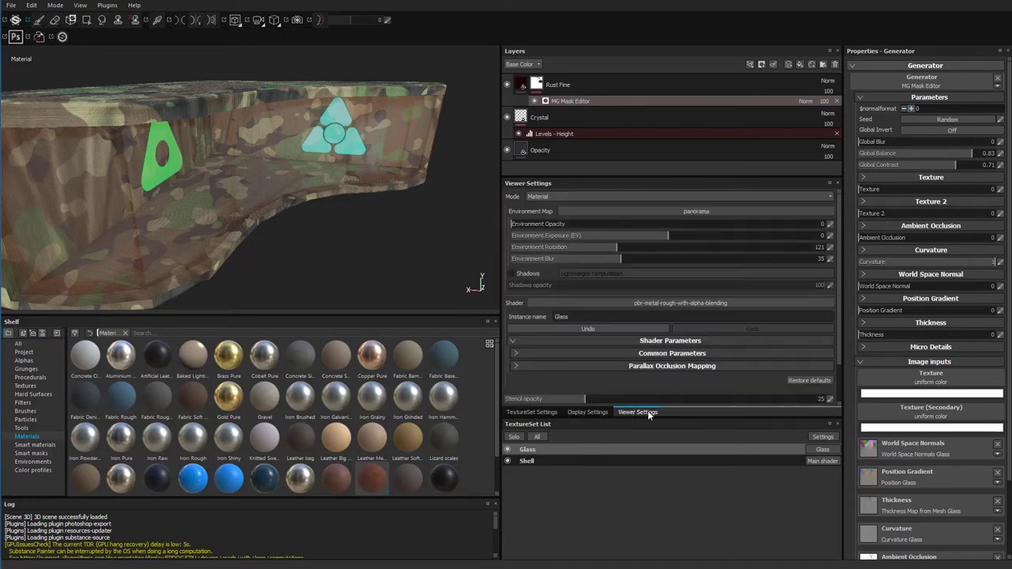
left_click(542, 197)
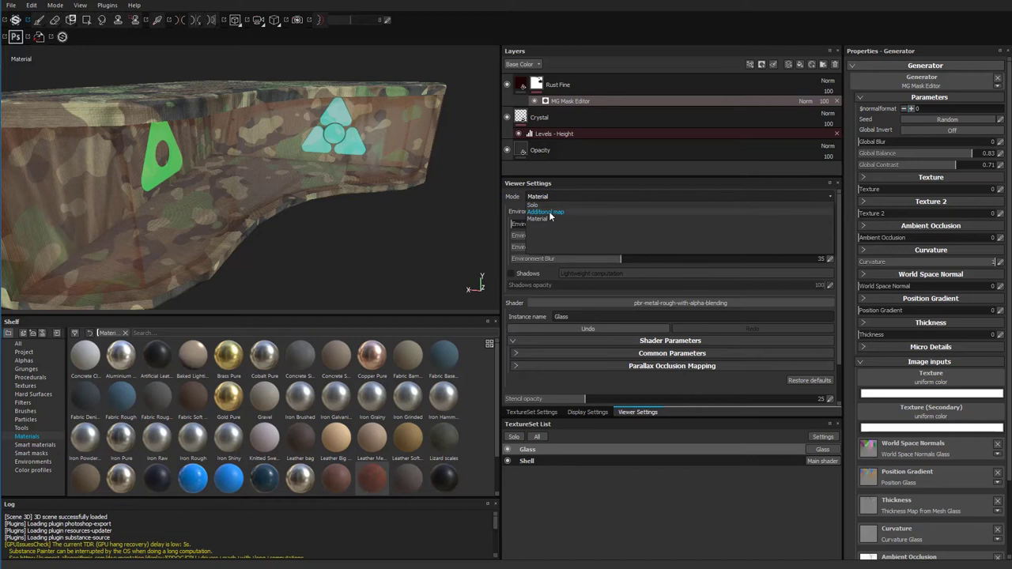
left_click(545, 212)
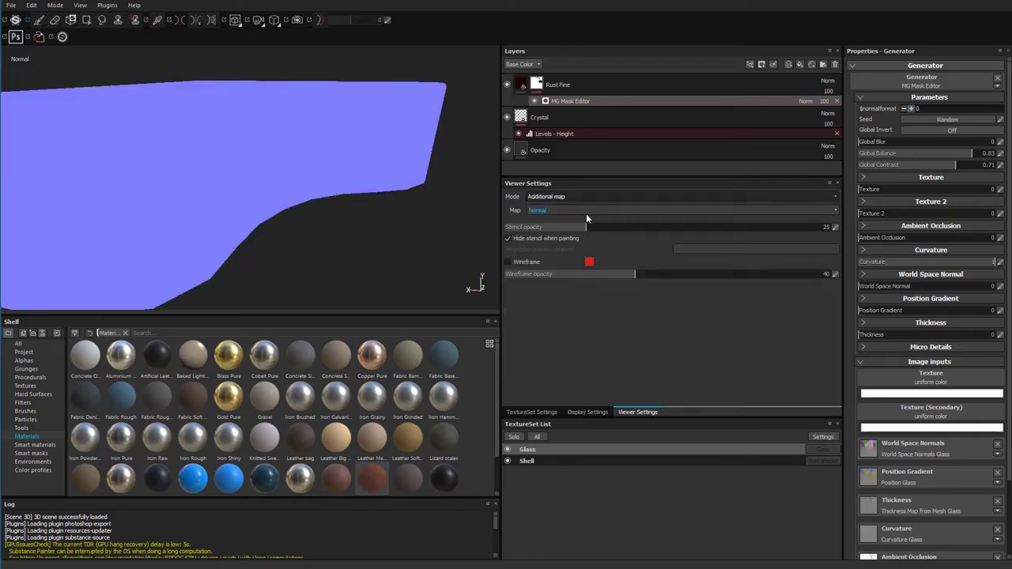
left_click(586, 211)
left_click(577, 246)
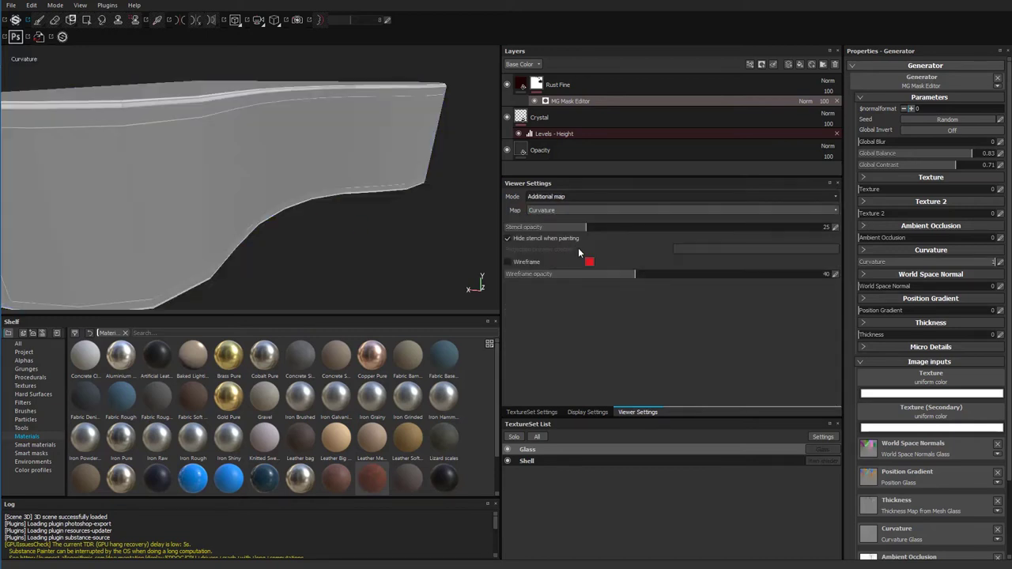
left_click_drag(166, 213, 252, 143, "alt")
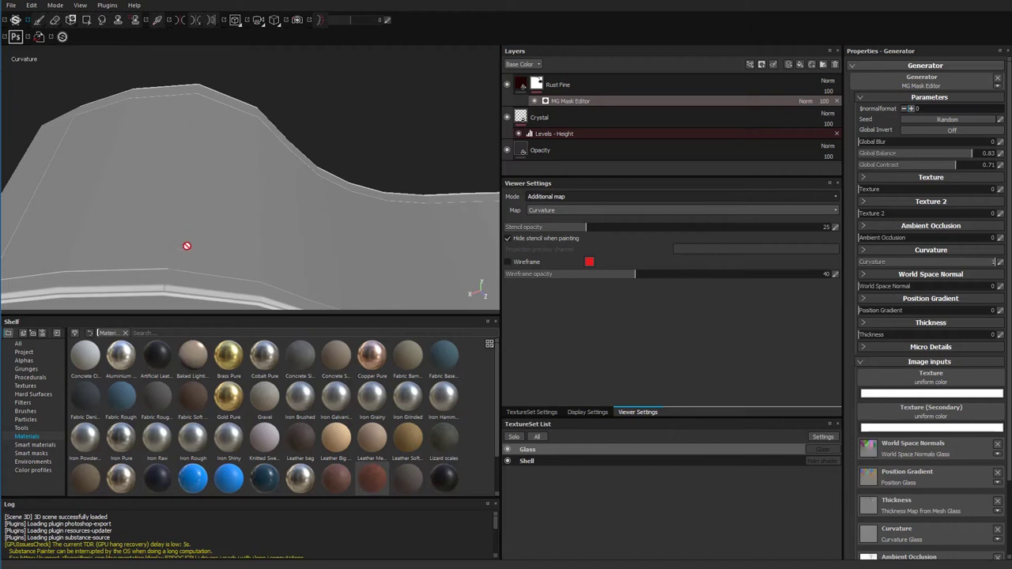
left_click_drag(191, 136, 171, 214, "alt")
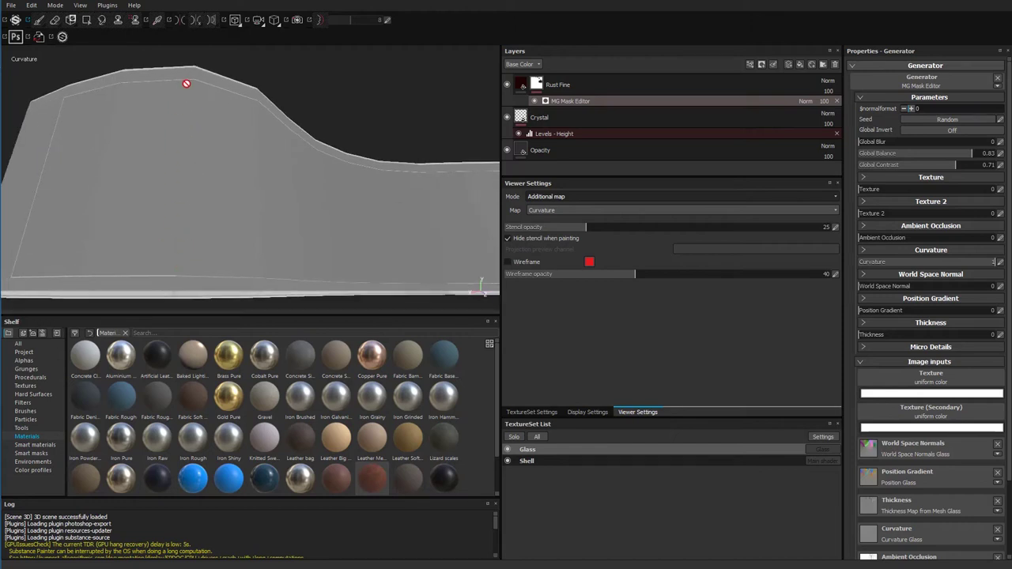
left_click_drag(181, 213, 152, 231, "alt")
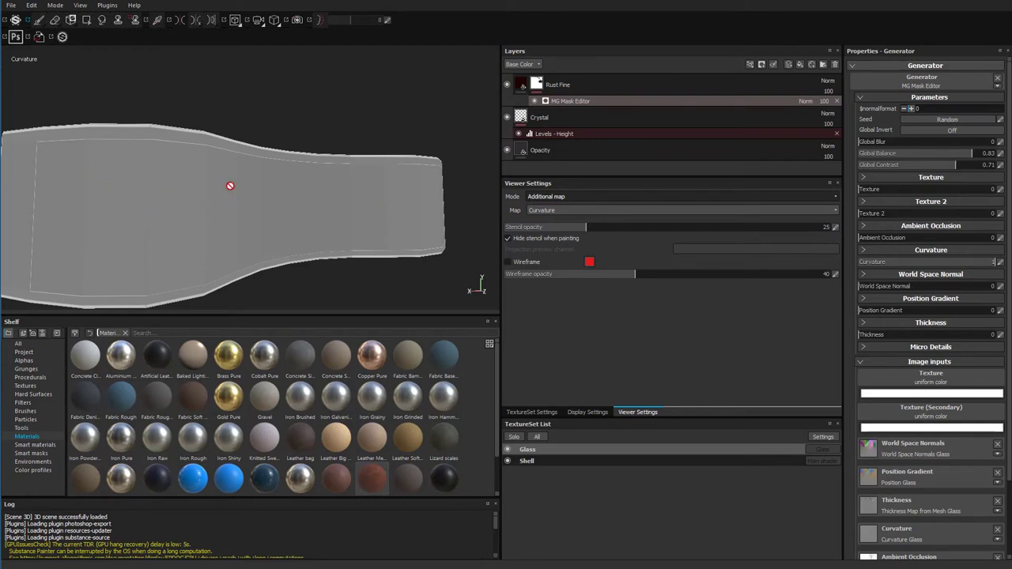
Return the viewport to the material view and examine the rust along the glass edges
key("m")
left_click_drag(143, 240, 162, 95, "alt")
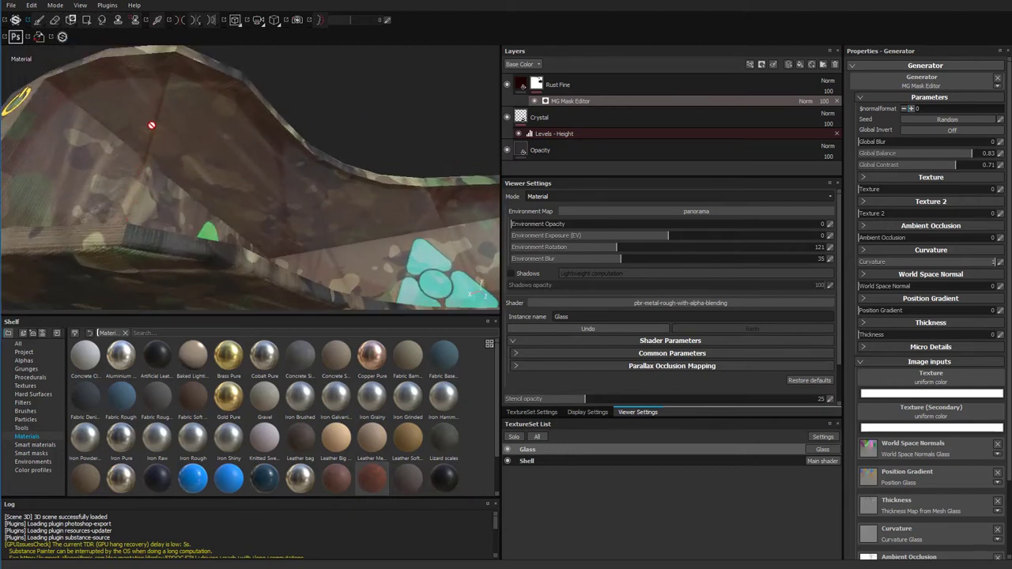
left_click_drag(153, 171, 193, 233, "alt")
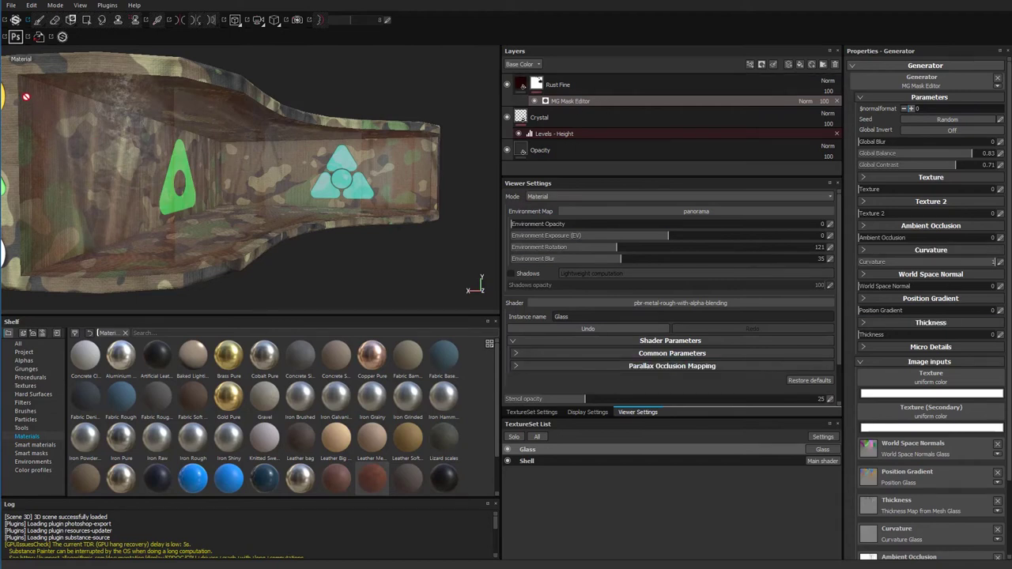
Assign BnW Spots 3 as the mask generator's texture and set the texture amount to 1
left_click(917, 394)
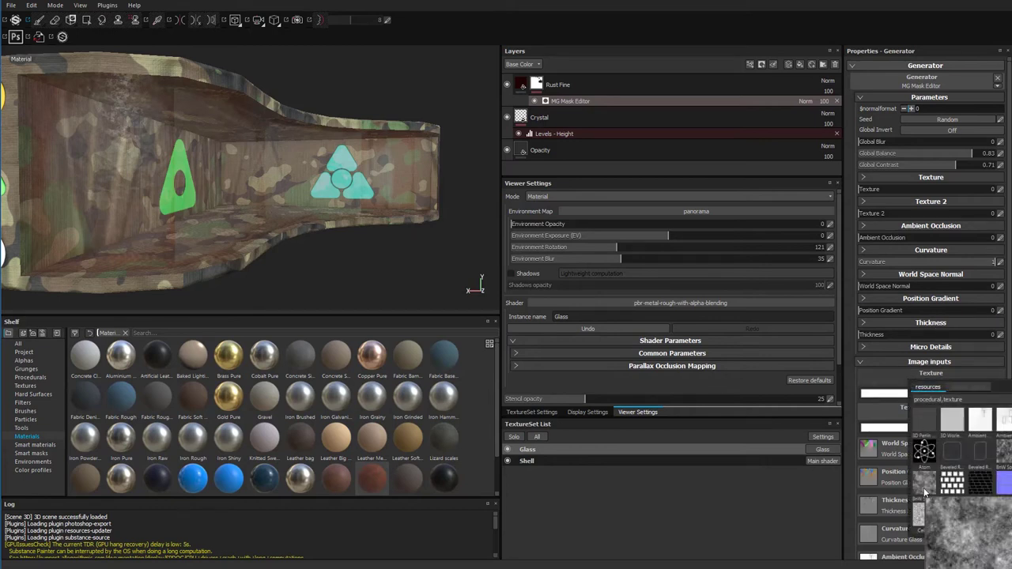
left_click(925, 492)
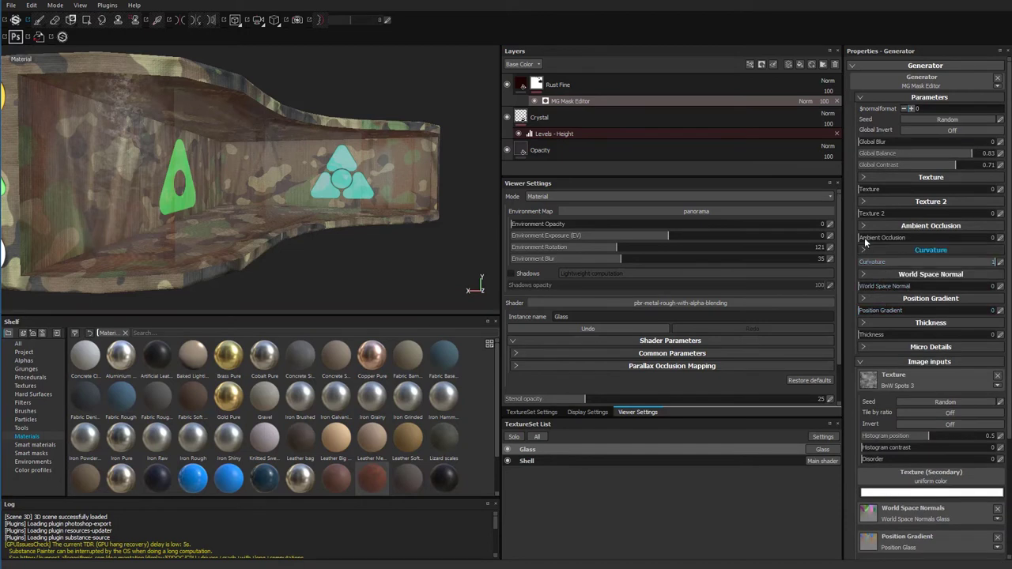
left_click_drag(904, 188, 988, 190)
left_click_drag(284, 253, 267, 224, "alt")
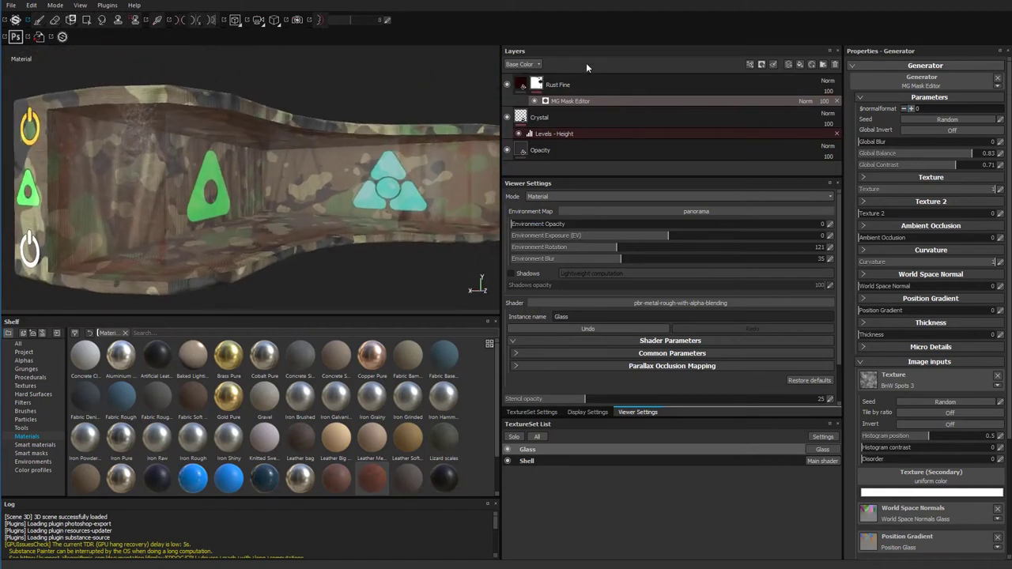
Render the model in Iray and examine the spotted rust on the glass from several angles
key("1")
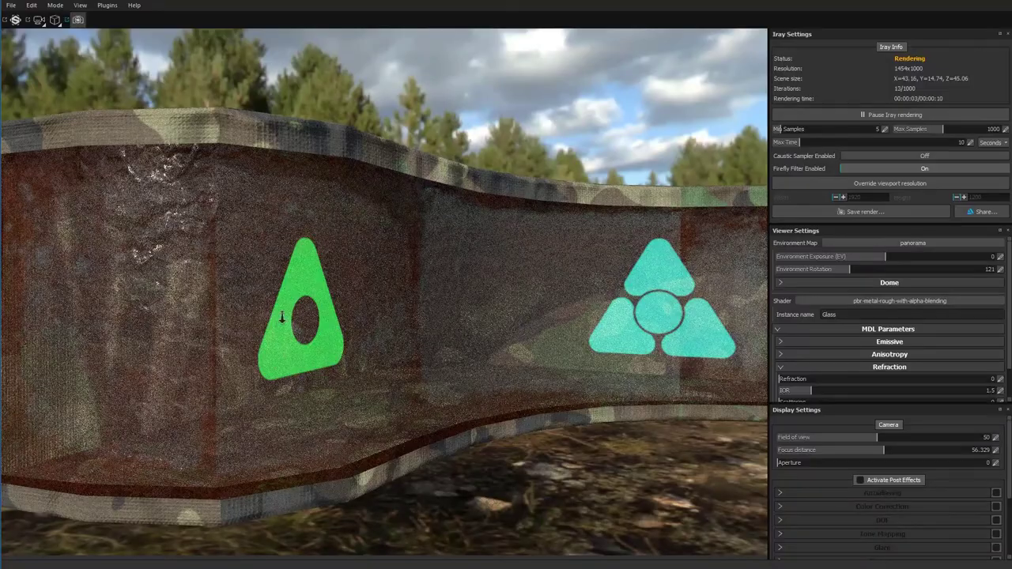
scroll(281, 317, "down", 3)
left_click_drag(282, 317, 269, 393, "alt")
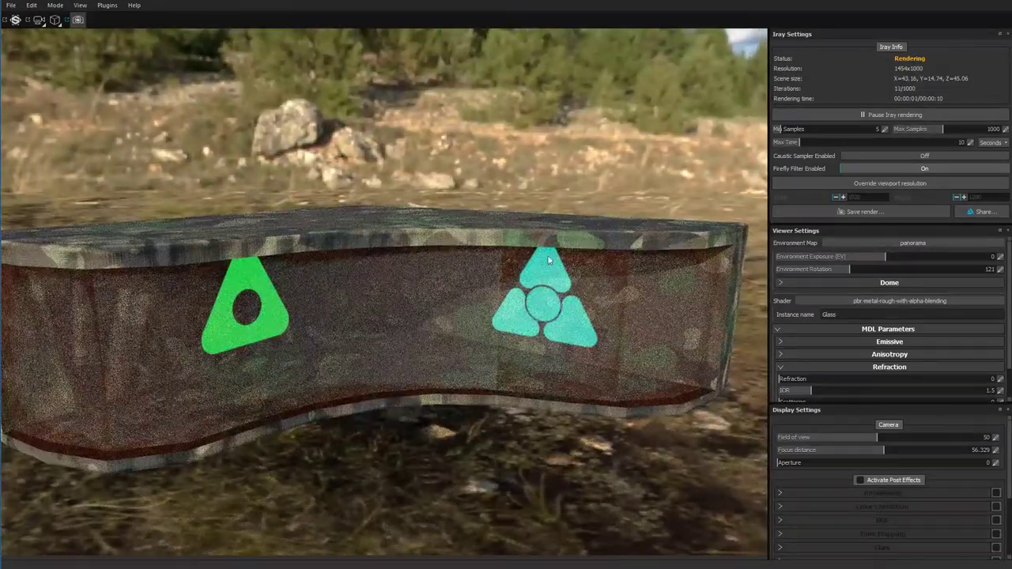
left_click_drag(541, 402, 368, 417, "alt")
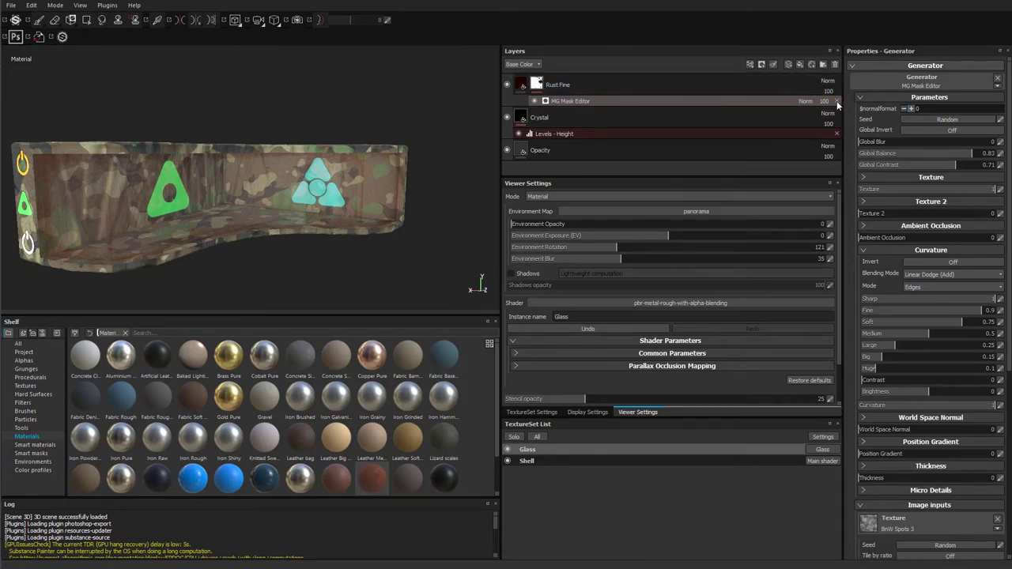
Remove the MG Mask Editor generator from the Rust Fine mask and select the empty mask
left_click(536, 85)
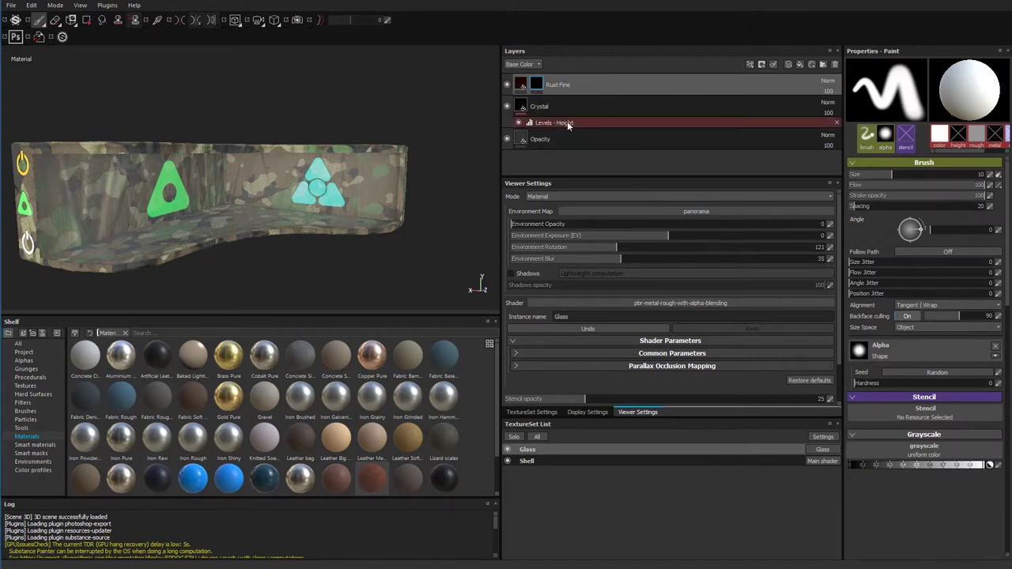
left_click(520, 85)
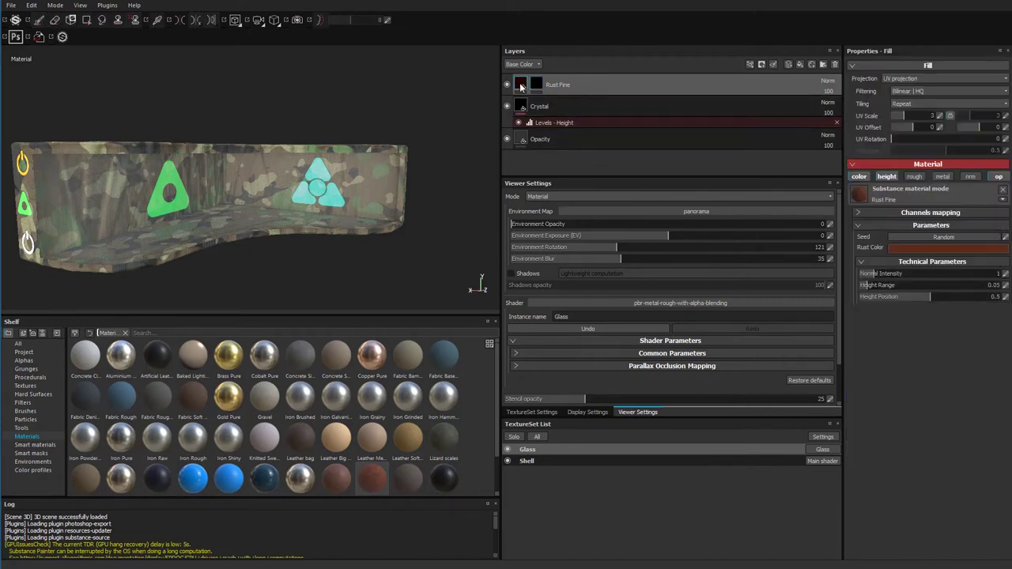
left_click(534, 89)
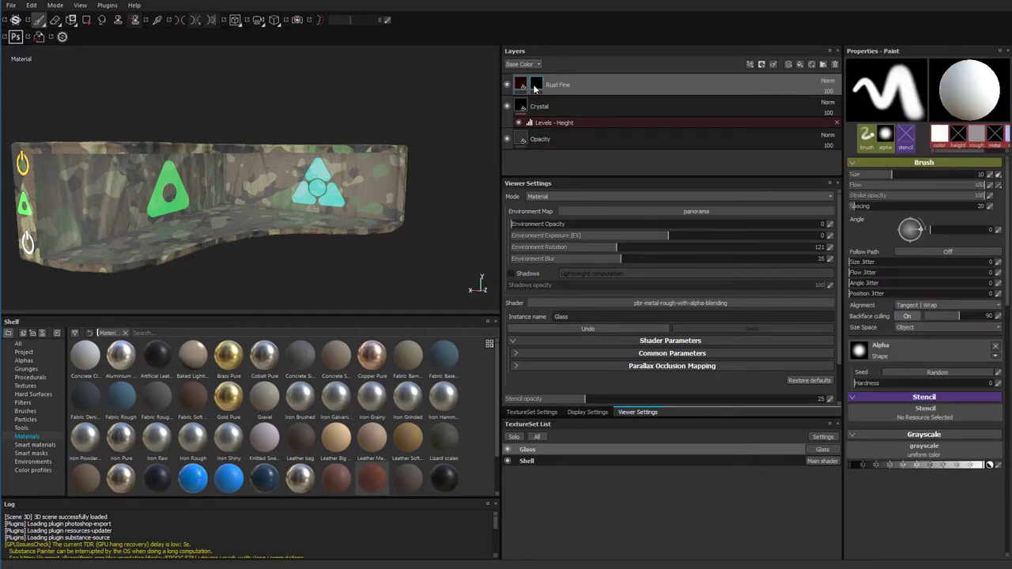
Expand the Rust Fine fill's channels mapping to review it, and reselect the layer's mask
left_click(521, 85)
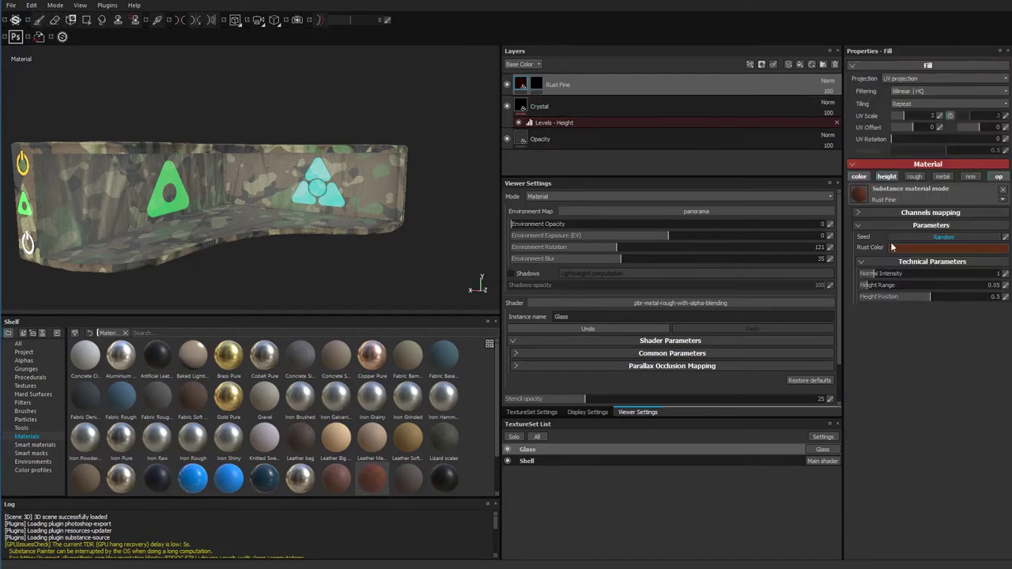
left_click(866, 214)
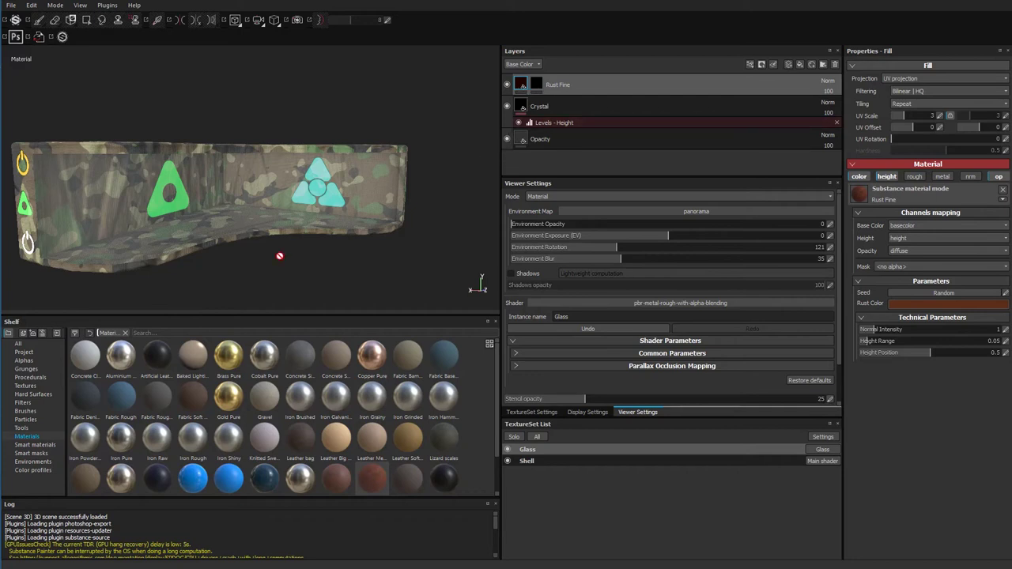
left_click(538, 86)
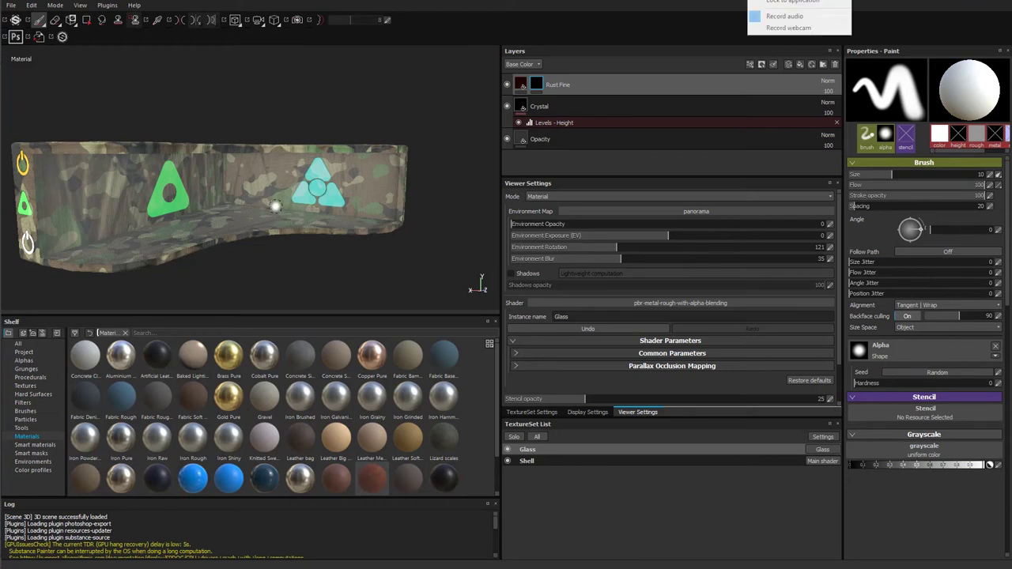
Show only the opacity channel in the viewport and set the Opacity layer's opacity to 0
key("c")
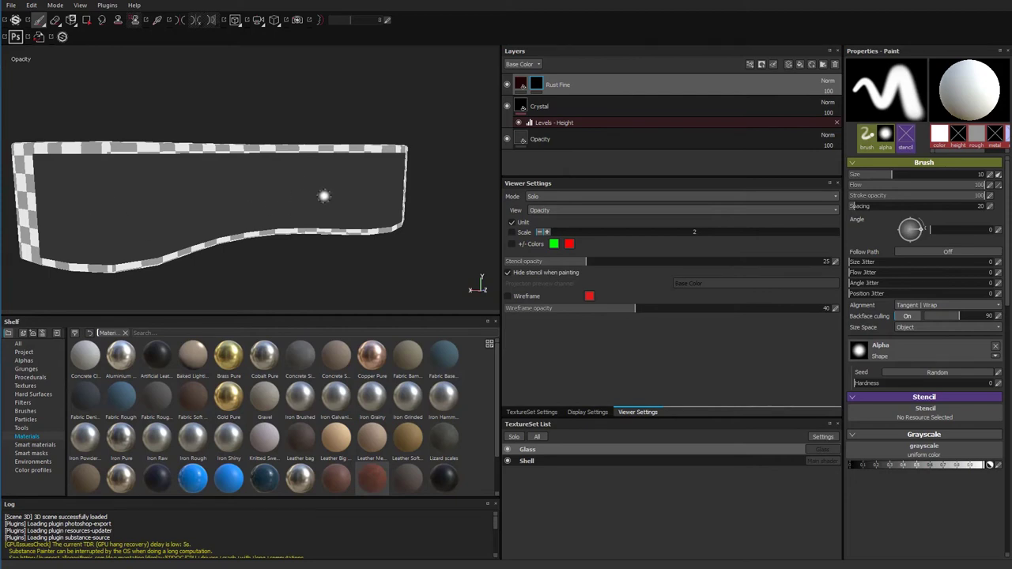
left_click(546, 139)
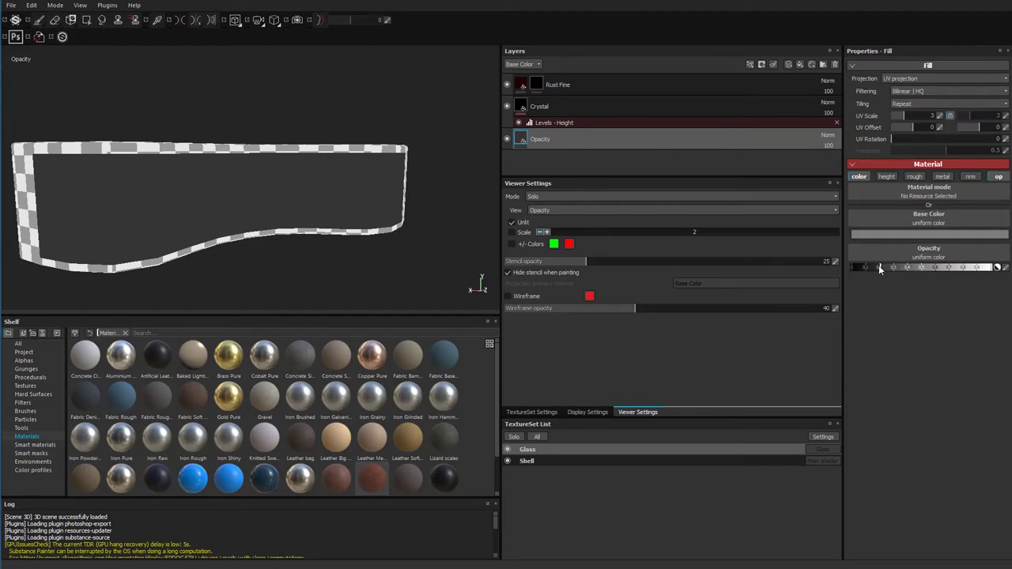
left_click_drag(880, 269, 798, 273)
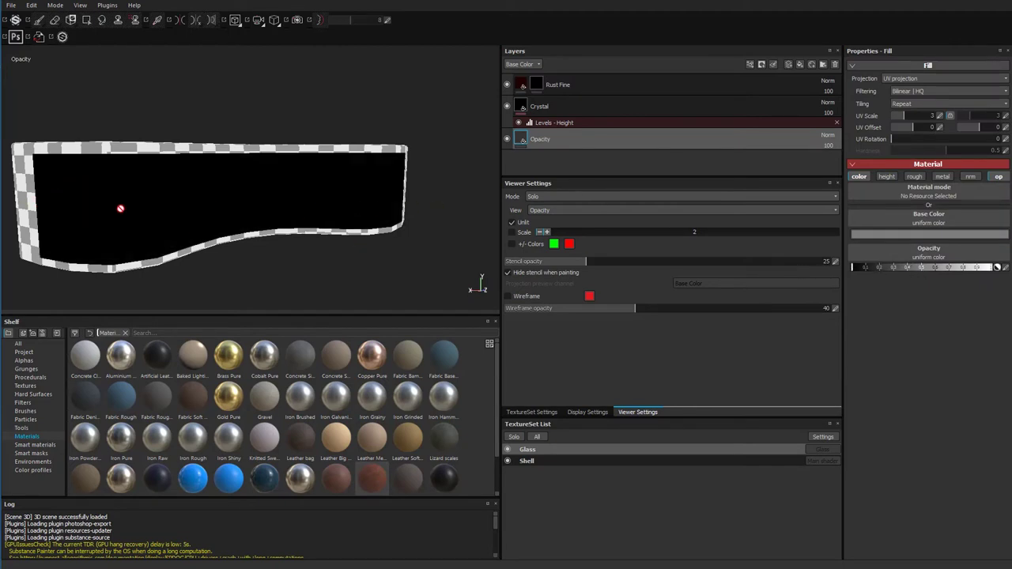
Paint a broad patch across the middle of the glass in the Rust Fine layer's mask
left_click(537, 83)
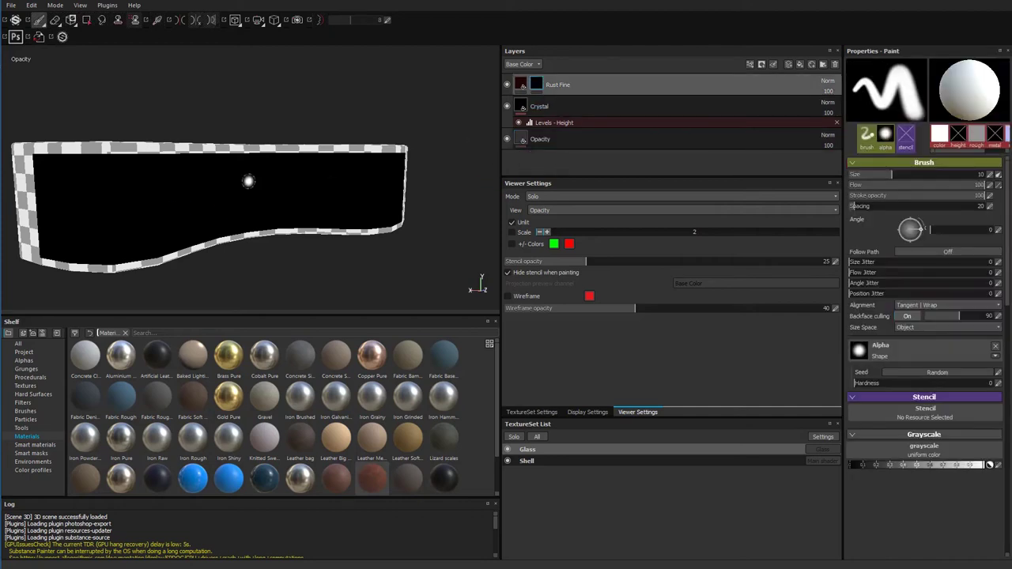
mouse_move(169, 183)
left_mouse_down()
mouse_move(183, 206)
mouse_move(262, 185)
mouse_move(257, 207)
mouse_move(248, 192)
mouse_move(322, 191)
mouse_move(204, 194)
mouse_move(281, 172)
mouse_move(131, 173)
mouse_move(242, 180)
mouse_move(127, 183)
mouse_move(110, 190)
mouse_move(223, 190)
mouse_move(94, 210)
mouse_move(162, 201)
left_mouse_up()
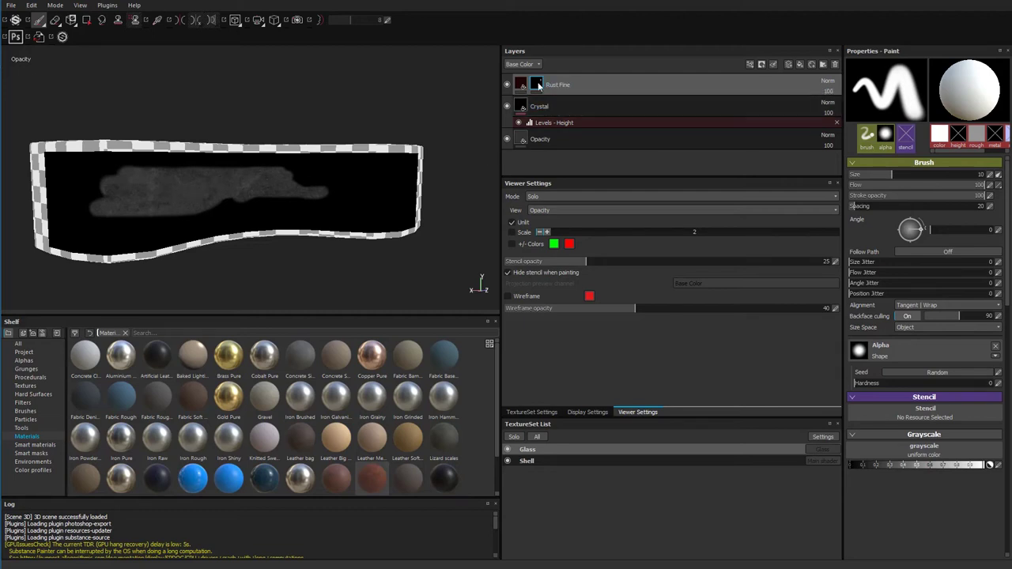
mouse_move(521, 86)
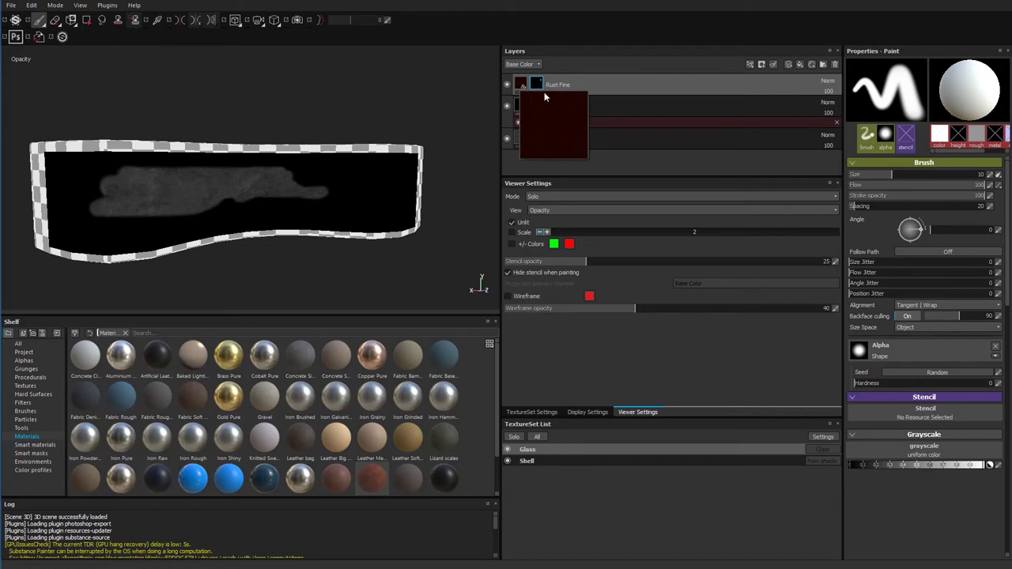
Delete the Rust Fine layer and add a new fill layer above the Crystal layer
left_click(520, 85)
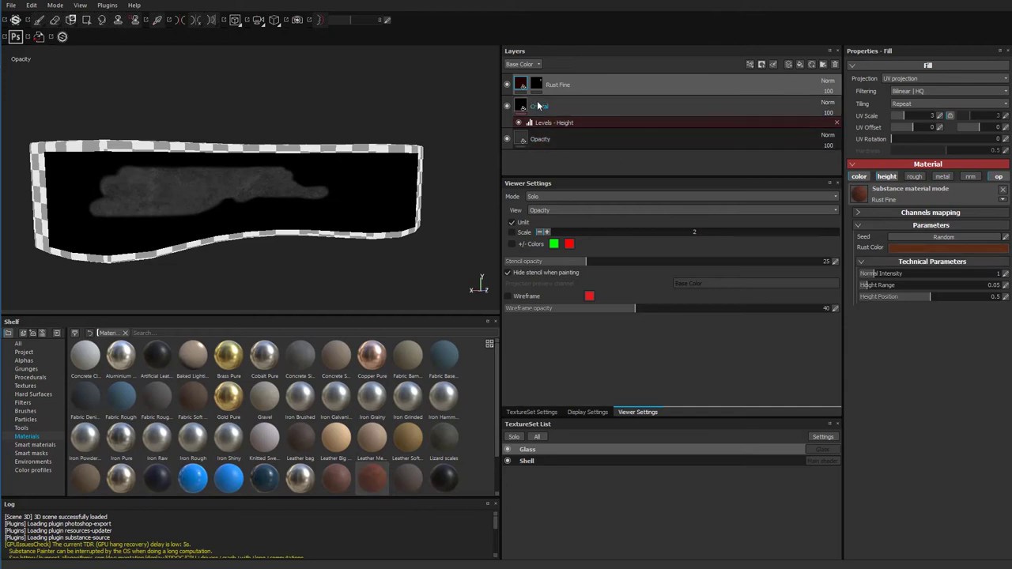
left_click(834, 67)
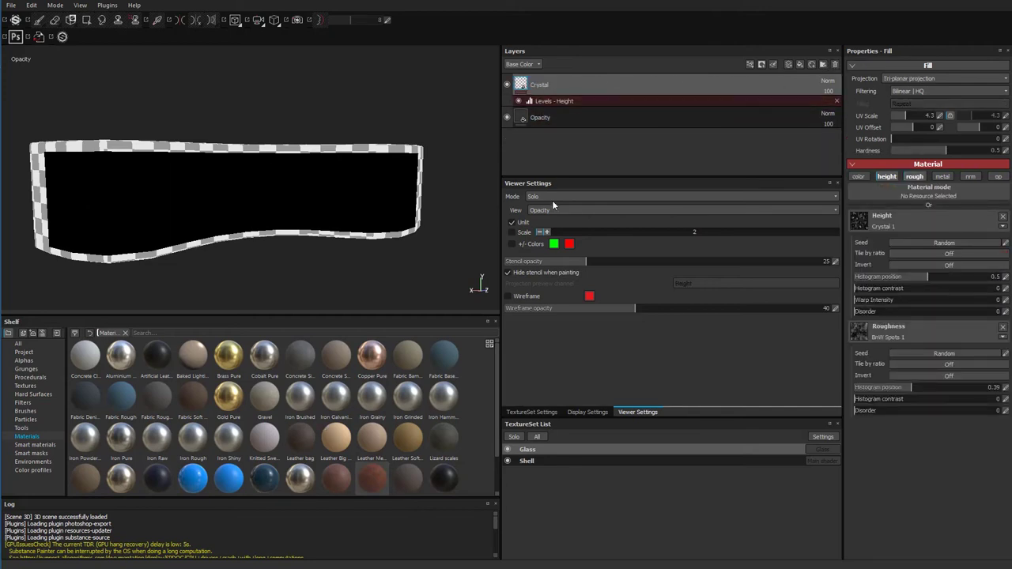
left_click(799, 65)
double_click(550, 89)
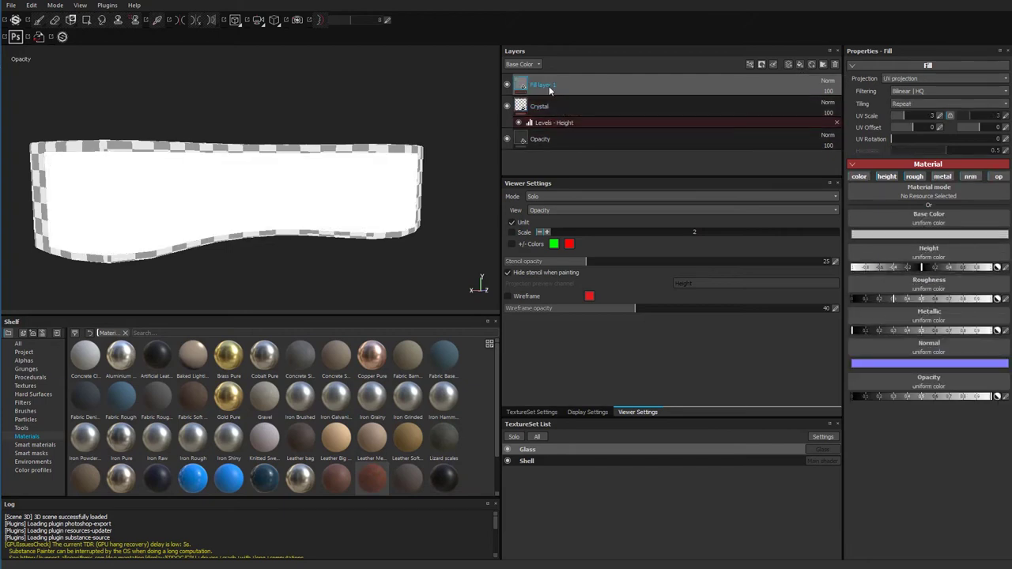
Set the new fill layer's base color to a dark brown, about RGB 0.047, 0.021, 0.003
left_click(897, 234)
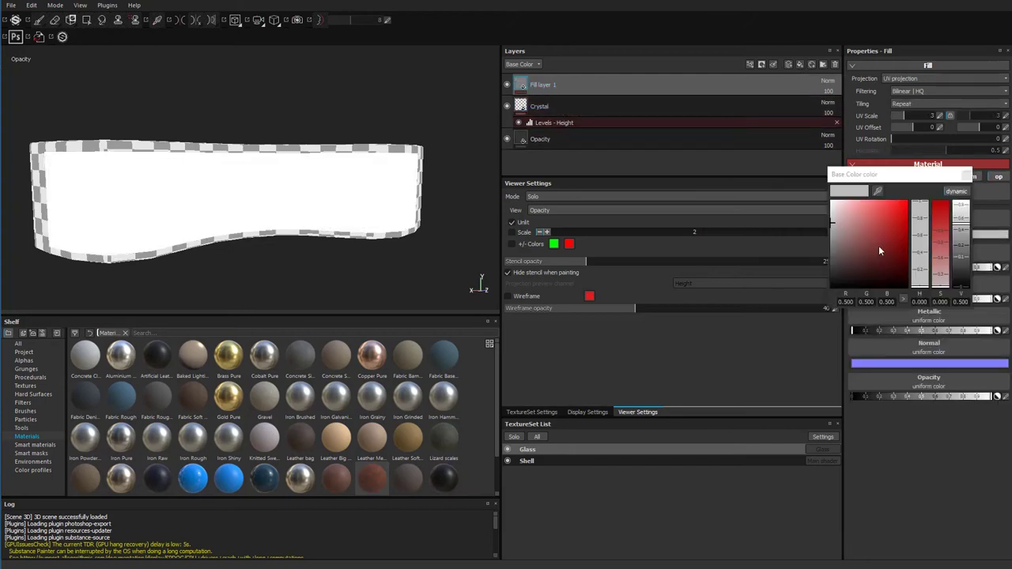
mouse_move(874, 237)
left_mouse_down()
mouse_move(904, 204)
mouse_move(892, 229)
left_mouse_up()
left_click_drag(920, 276, 922, 284)
left_click_drag(890, 233, 886, 264)
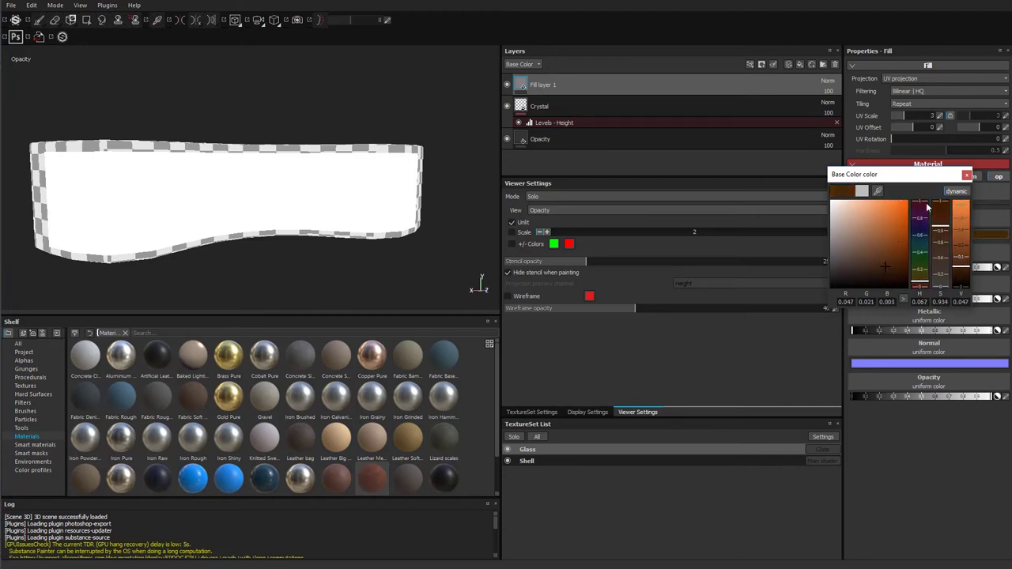
left_click(966, 176)
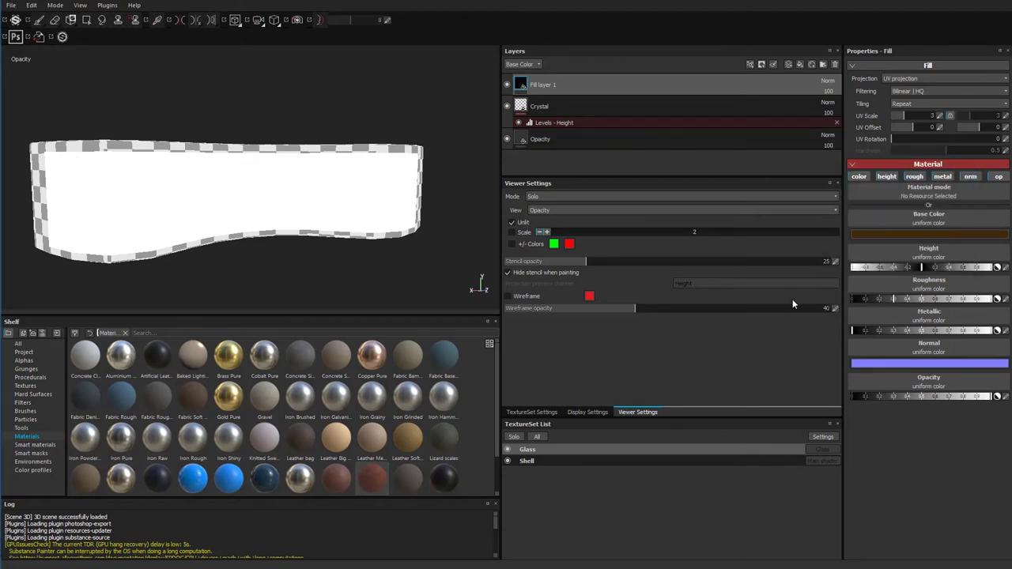
Disable the fill layer's height, roughness, metallic and normal channels, keeping color and opacity with opacity at 1
left_click(886, 176)
left_click(914, 176)
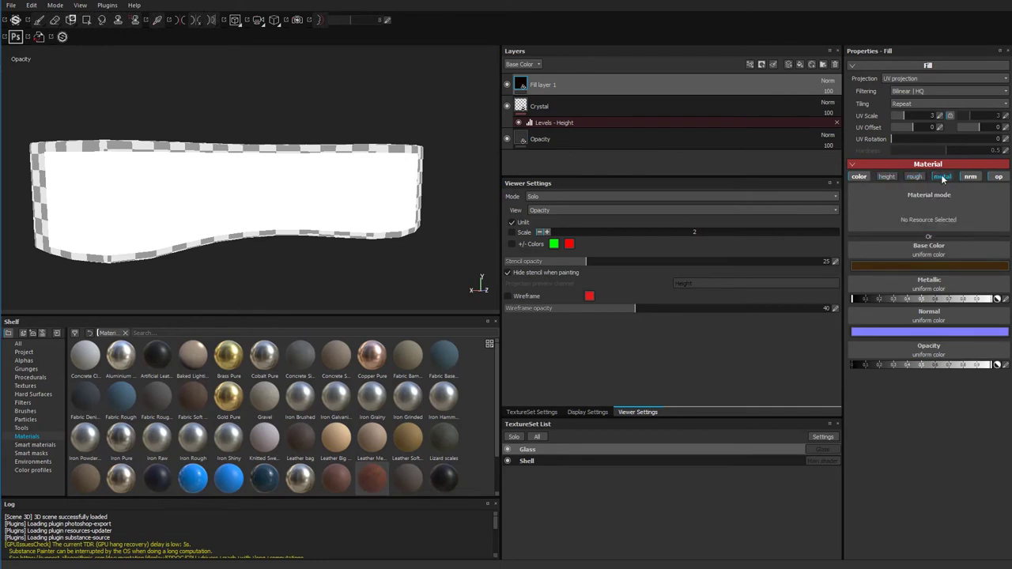
left_click(942, 176)
left_click(970, 176)
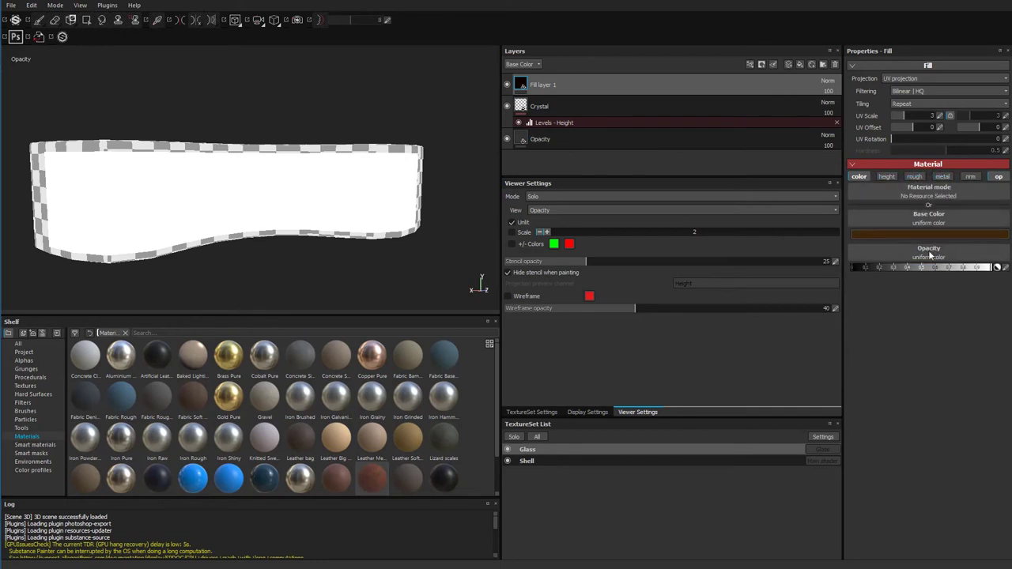
mouse_move(881, 267)
left_mouse_down()
mouse_move(799, 271)
mouse_move(994, 269)
left_mouse_up()
Add a black mask to the new fill layer and choose the Dirt 2 brush for painting it
left_click(761, 65)
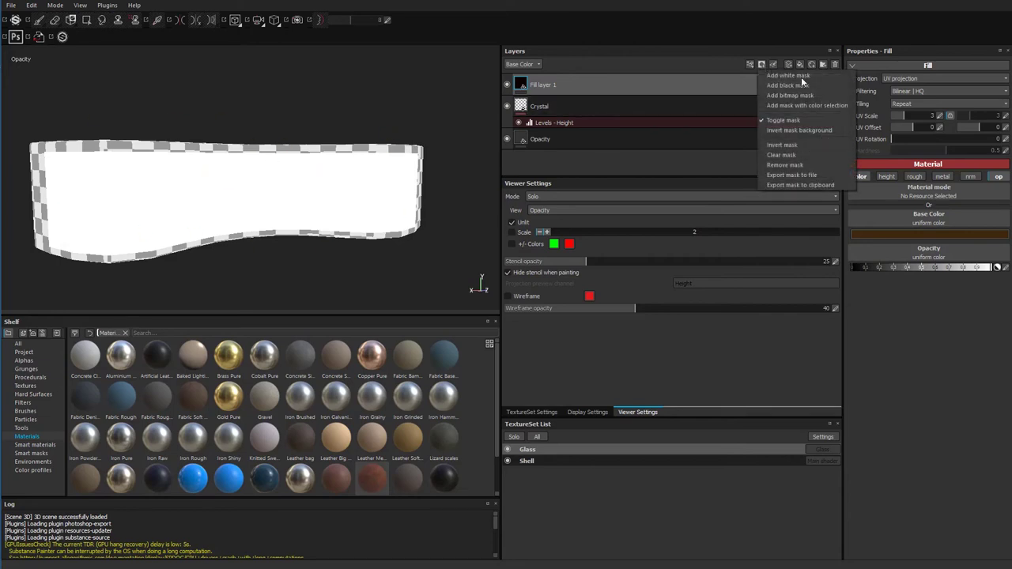
left_click(788, 85)
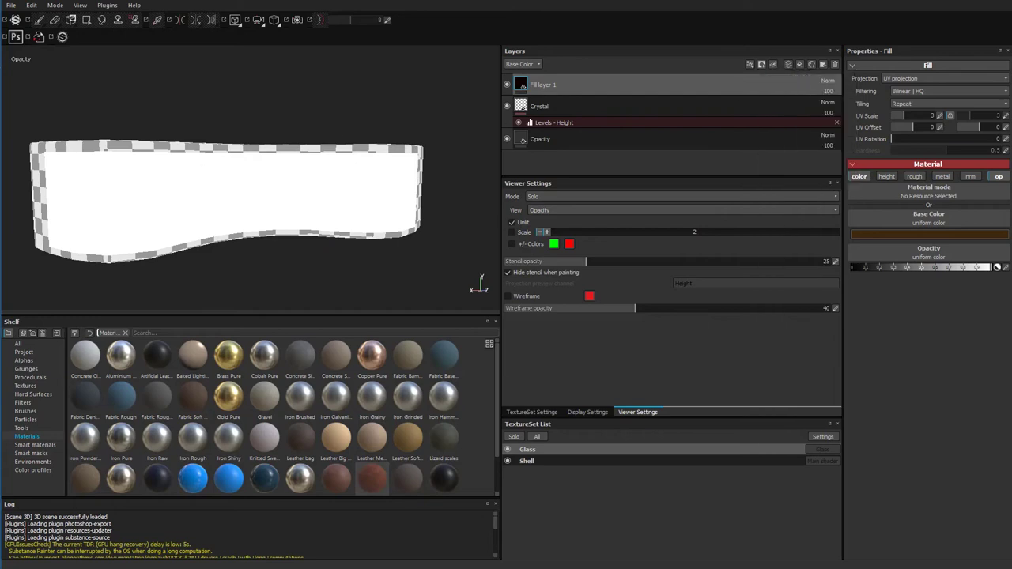
left_click(25, 361)
left_click(26, 386)
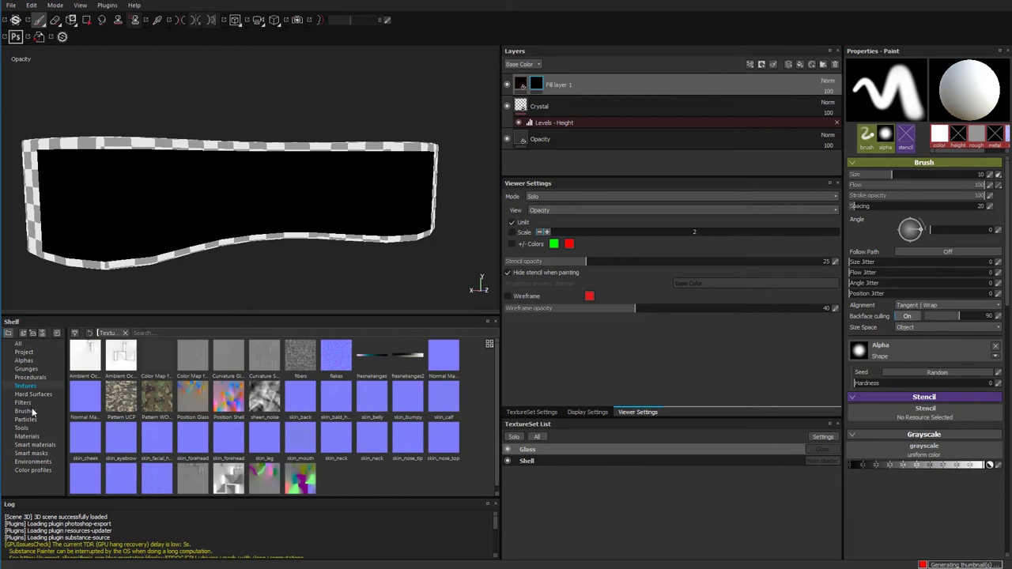
left_click(25, 412)
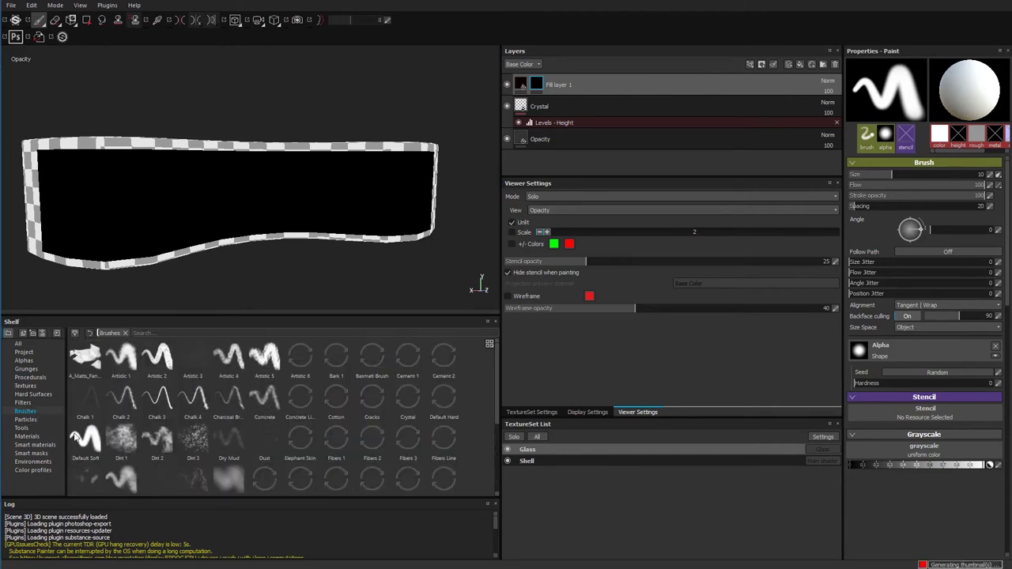
left_click(163, 444)
Paint dirt along the borders of the glass in the fill layer's mask, leaving the center unpainted
mouse_move(120, 155)
left_mouse_down()
mouse_move(28, 158)
mouse_move(82, 142)
mouse_move(49, 142)
mouse_move(44, 214)
mouse_move(35, 178)
mouse_move(49, 201)
mouse_move(38, 167)
left_mouse_up()
mouse_move(40, 164)
left_mouse_down()
mouse_move(50, 229)
mouse_move(95, 241)
mouse_move(55, 246)
mouse_move(118, 253)
mouse_move(108, 251)
mouse_move(282, 231)
mouse_move(262, 243)
left_mouse_up()
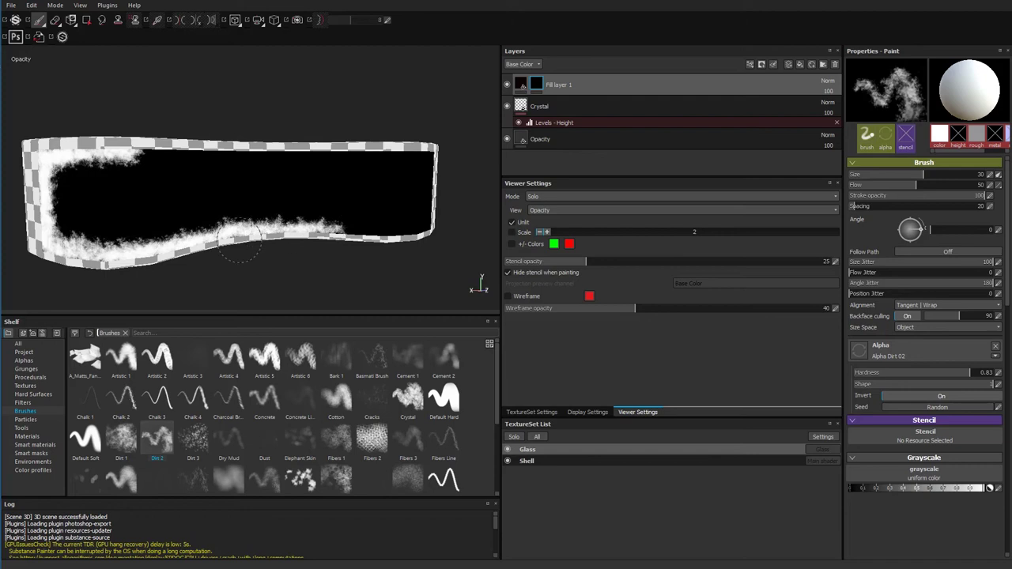
mouse_move(337, 241)
left_mouse_down()
mouse_move(451, 237)
mouse_move(413, 231)
mouse_move(425, 227)
mouse_move(391, 250)
mouse_move(198, 233)
left_mouse_up()
mouse_move(342, 253)
left_mouse_down()
mouse_move(351, 162)
mouse_move(327, 194)
mouse_move(336, 186)
mouse_move(348, 198)
mouse_move(354, 166)
mouse_move(336, 156)
mouse_move(348, 182)
mouse_move(347, 159)
mouse_move(348, 182)
mouse_move(332, 150)
mouse_move(156, 240)
mouse_move(162, 221)
mouse_move(106, 183)
mouse_move(118, 177)
mouse_move(100, 173)
mouse_move(282, 186)
mouse_move(233, 187)
mouse_move(308, 174)
mouse_move(266, 191)
mouse_move(304, 180)
mouse_move(281, 175)
mouse_move(289, 172)
mouse_move(357, 190)
mouse_move(372, 183)
mouse_move(313, 173)
left_mouse_up()
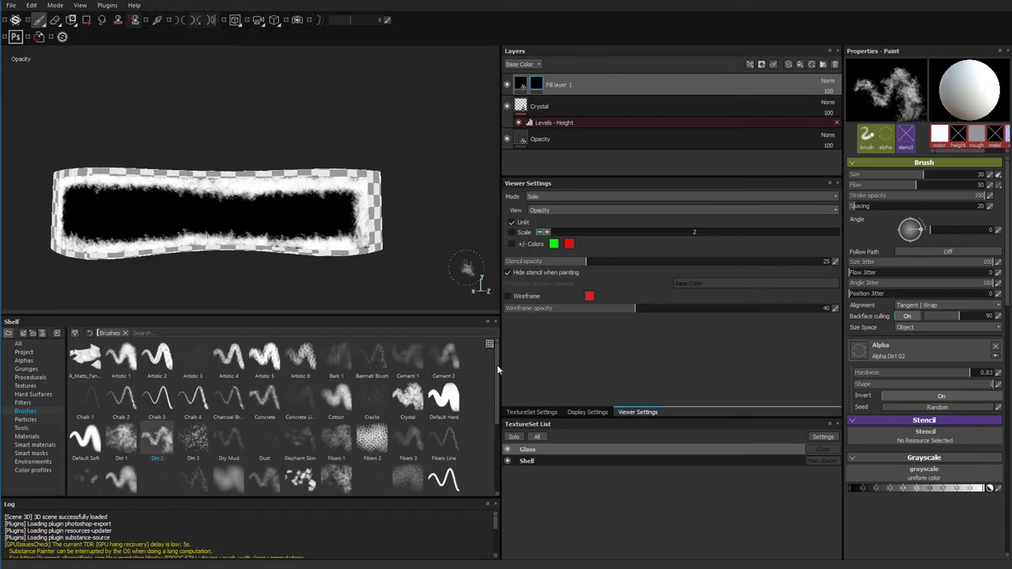
Hide the Shell texture set temporarily to inspect the painted borders of the glass on its own
left_click(508, 460)
left_click_drag(197, 238, 212, 188, "alt")
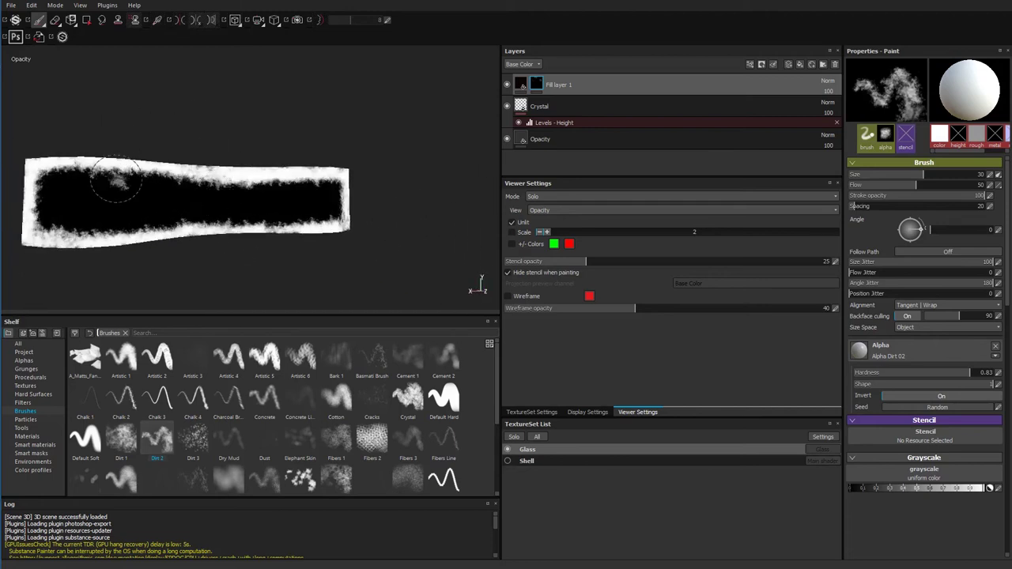
mouse_move(169, 214)
left_mouse_down("alt")
mouse_move(153, 198)
mouse_move(375, 211)
left_mouse_up("alt")
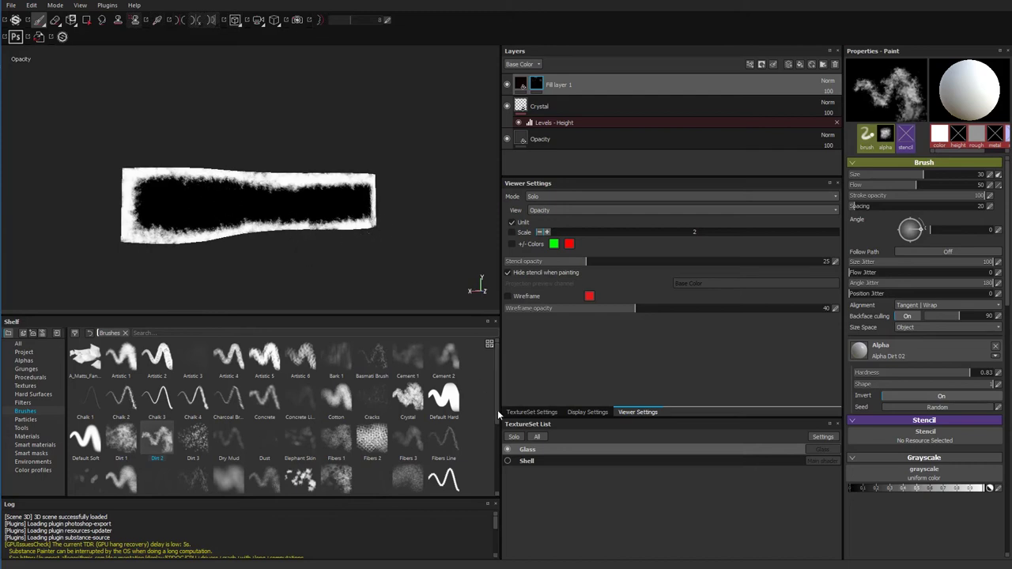
left_click(509, 461)
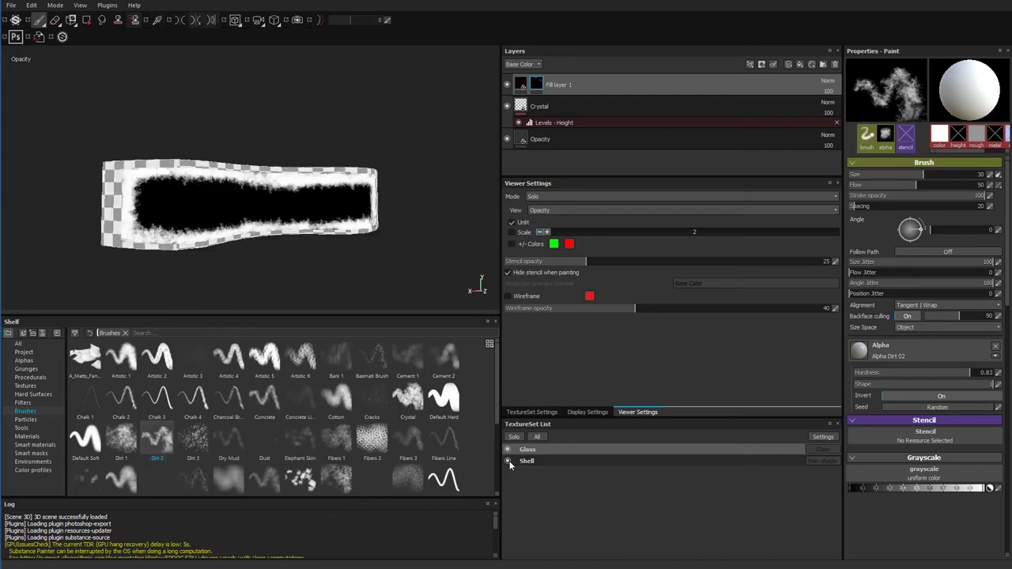
mouse_move(278, 275)
left_mouse_down("alt")
mouse_move(260, 264)
mouse_move(341, 277)
left_mouse_up("alt")
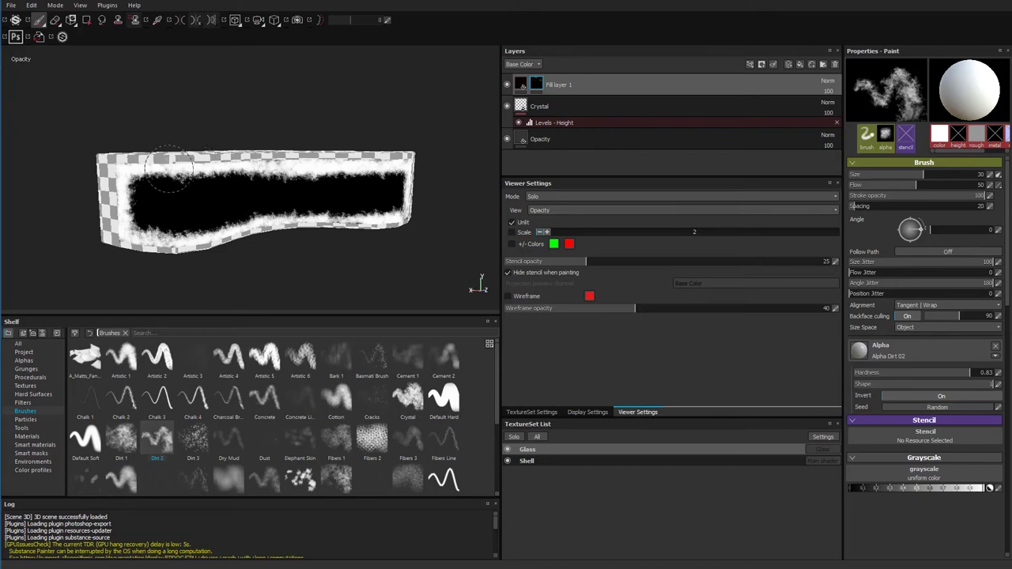
Switch the viewport back to the full material view and examine the brown dirt on the glass up close
key("m")
left_click_drag(341, 237, 411, 215, "alt")
right_click_drag(411, 215, 421, 208, "alt")
mouse_move(421, 209)
left_mouse_down("alt")
mouse_move(212, 189)
mouse_move(246, 233)
left_mouse_up("alt")
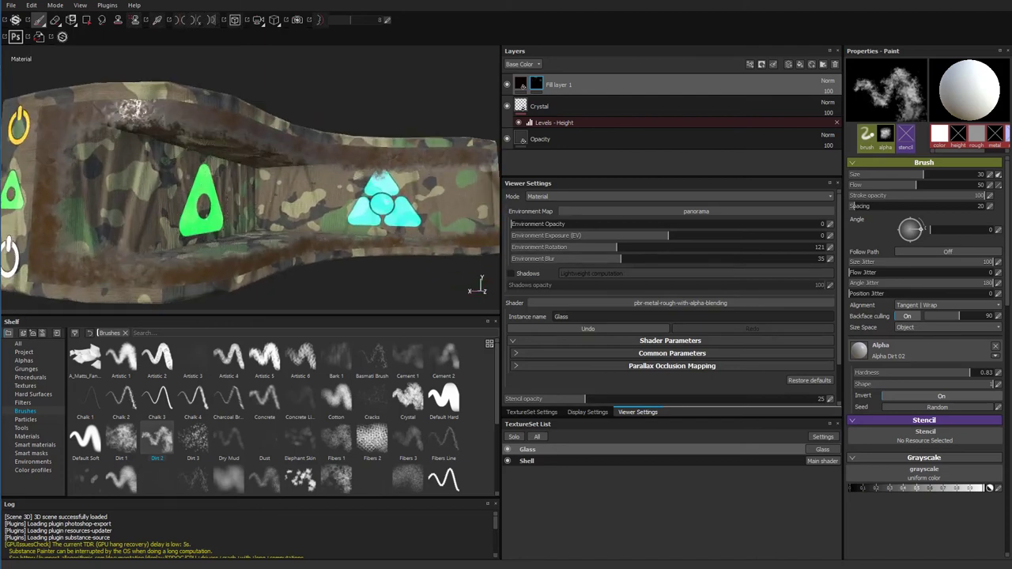
Try an opacity of about 0.2 on the Opacity layer, set its base color to black, and return its opacity to 0
left_click(542, 140)
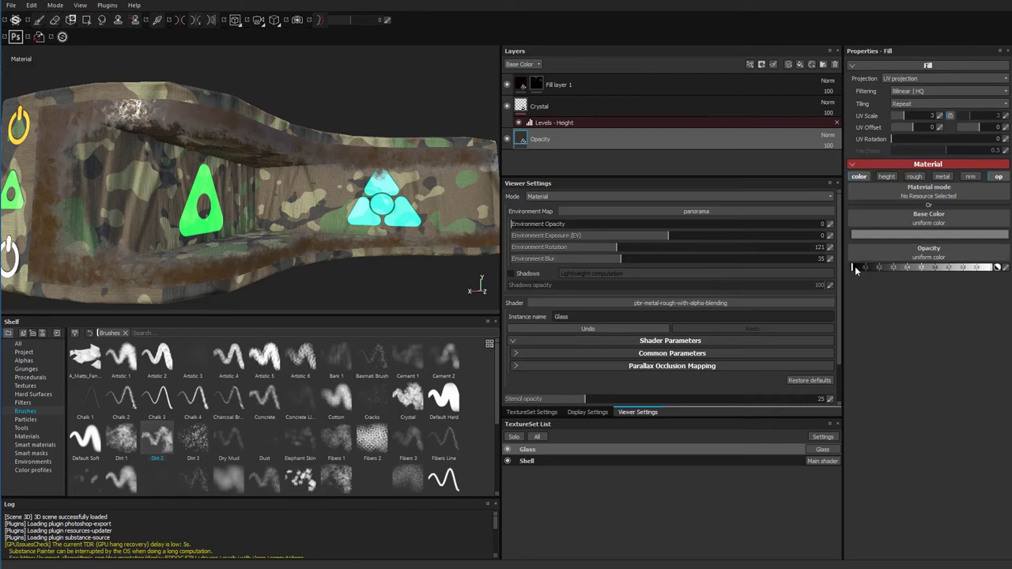
mouse_move(864, 269)
left_mouse_down()
mouse_move(879, 270)
mouse_move(829, 264)
mouse_move(881, 271)
left_mouse_up()
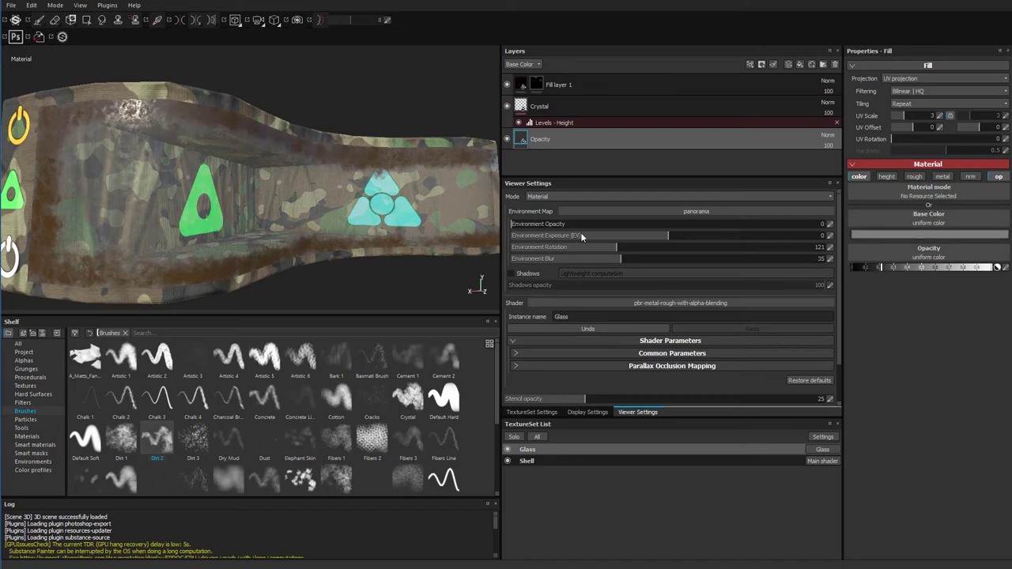
left_click(882, 235)
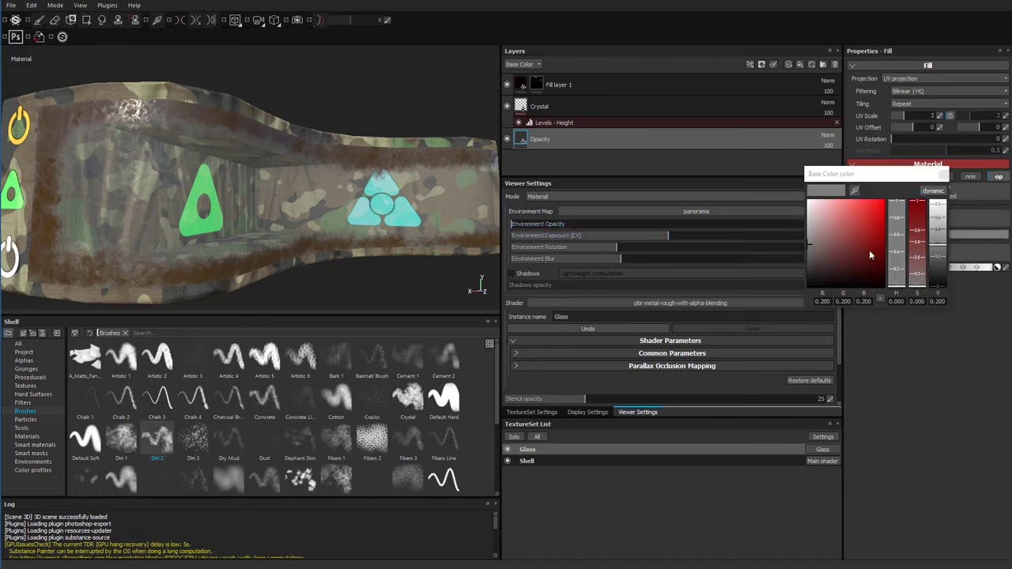
left_click_drag(807, 247, 803, 300)
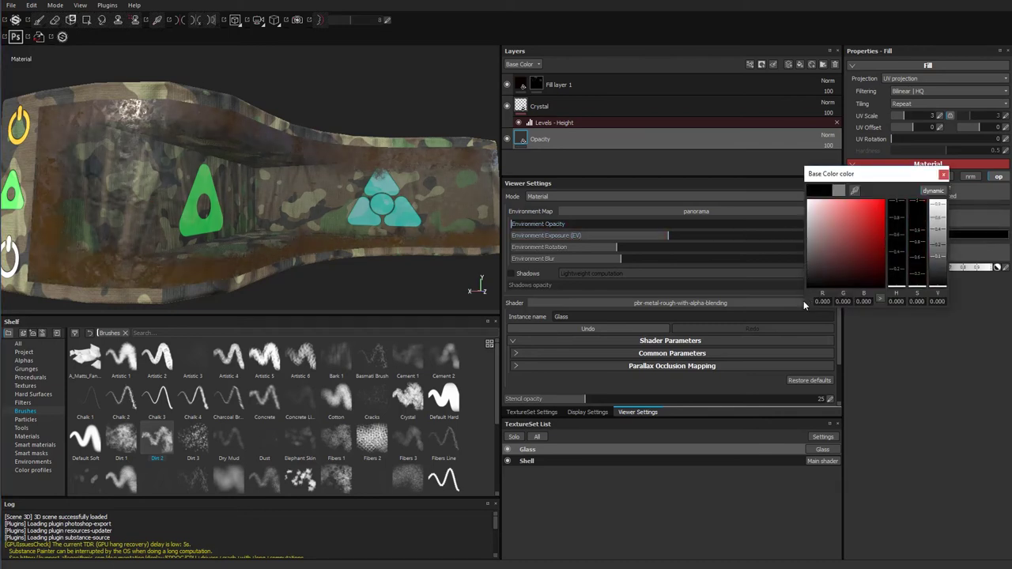
left_click(943, 176)
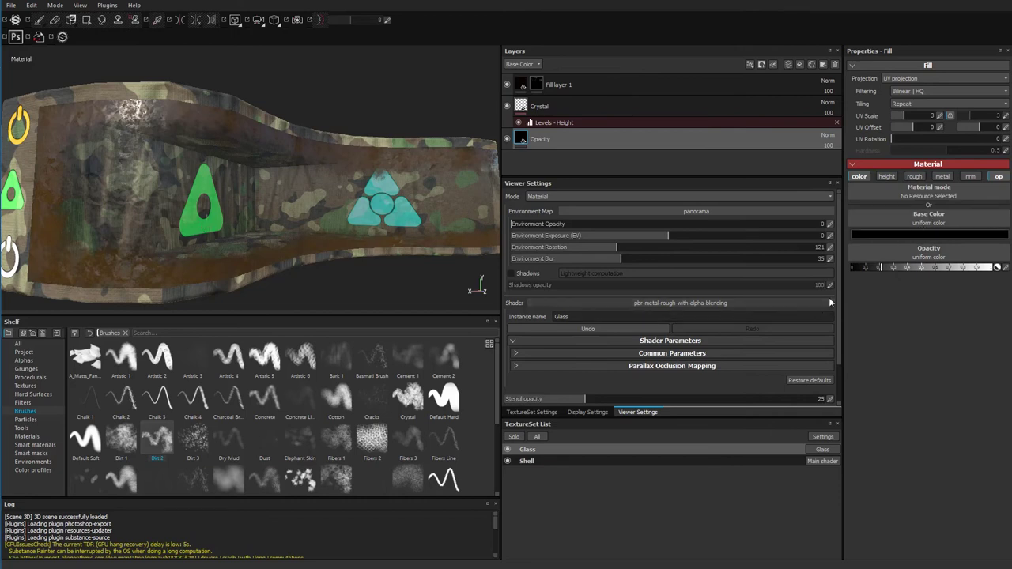
left_click_drag(882, 268, 852, 267)
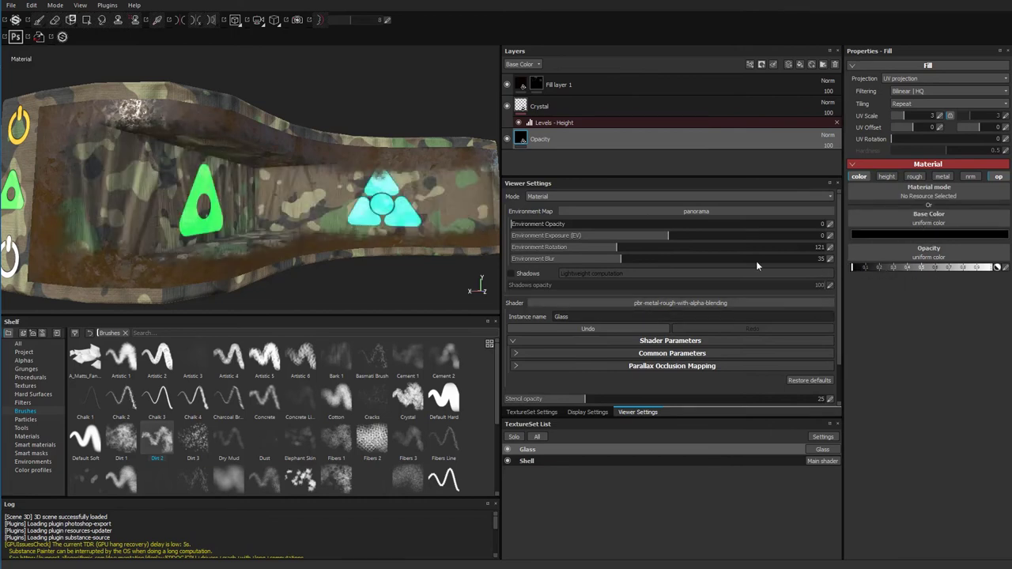
Try a bright red base color on the Opacity layer, and return it to nearly black
left_click(874, 235)
left_click_drag(873, 230, 889, 197)
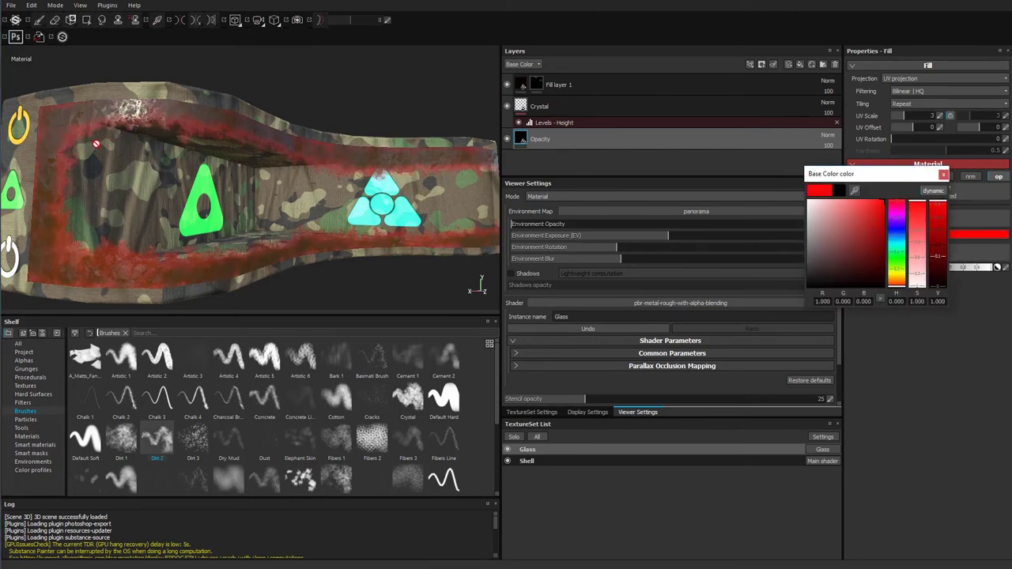
left_click_drag(828, 253, 830, 286)
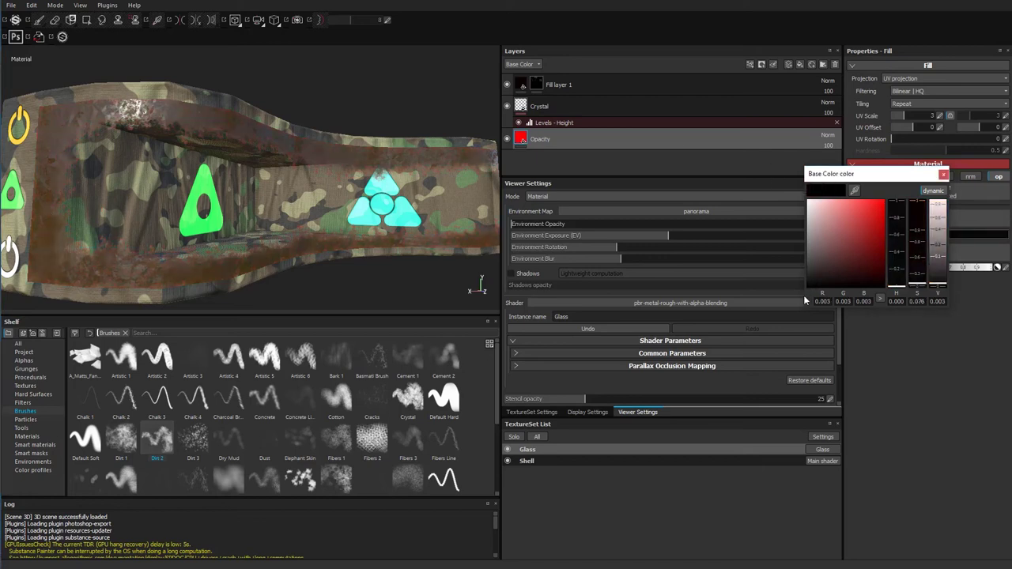
left_click(943, 175)
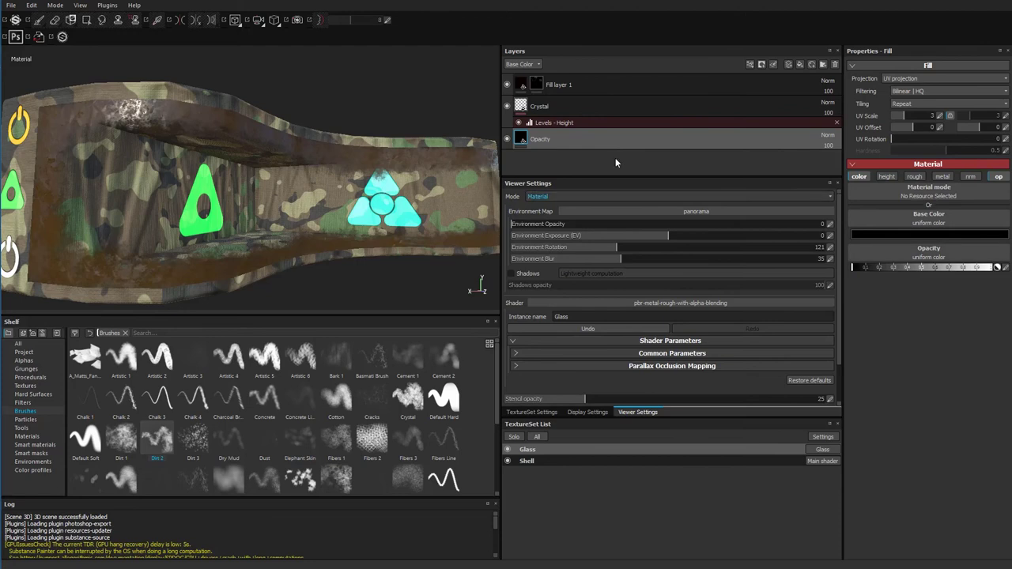
Review the Crystal layer's channels and visibility, and hide the painted dirt layer to compare the glass without it
left_click(616, 106)
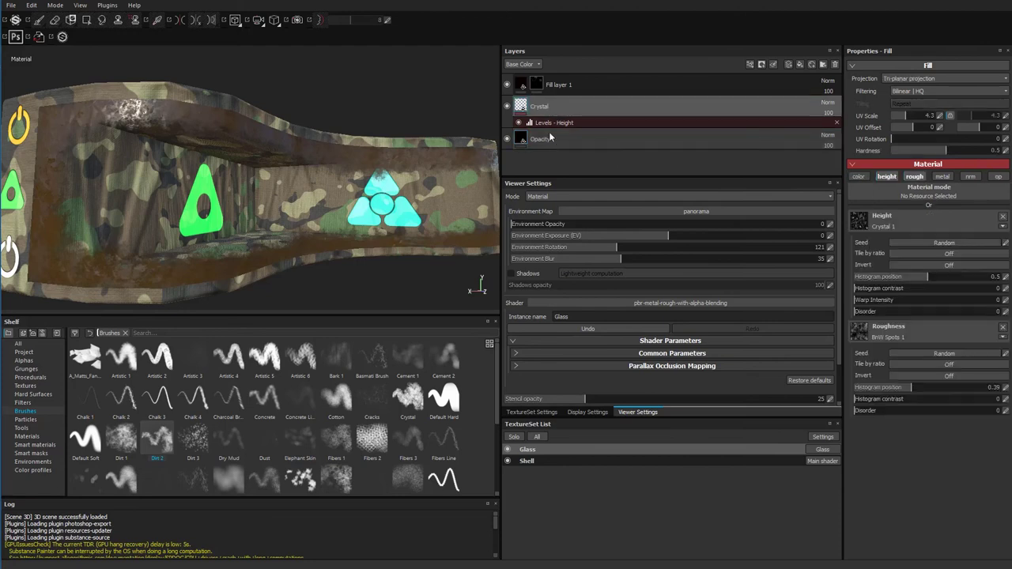
left_click(887, 177)
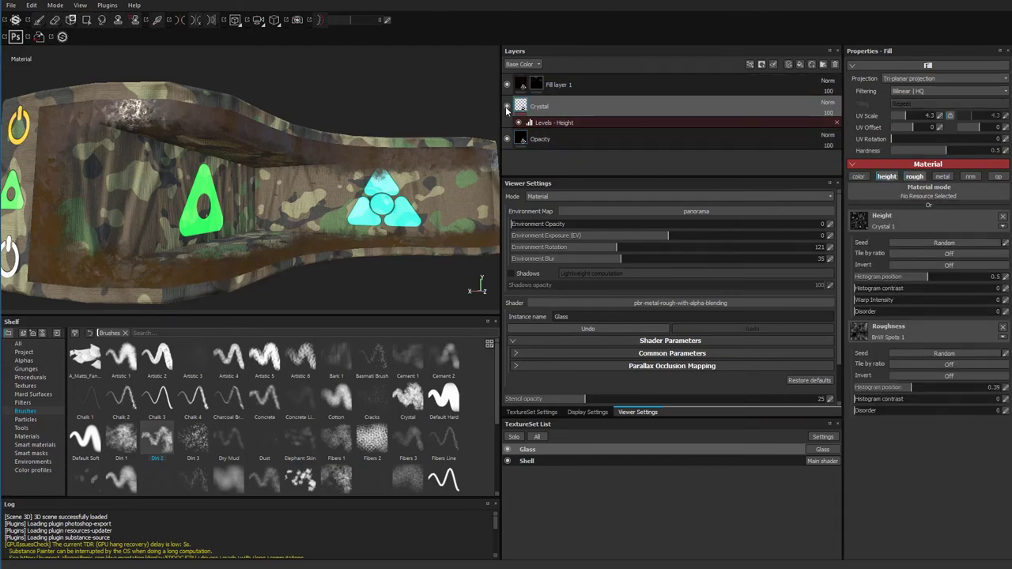
left_click(507, 106)
left_click(558, 84)
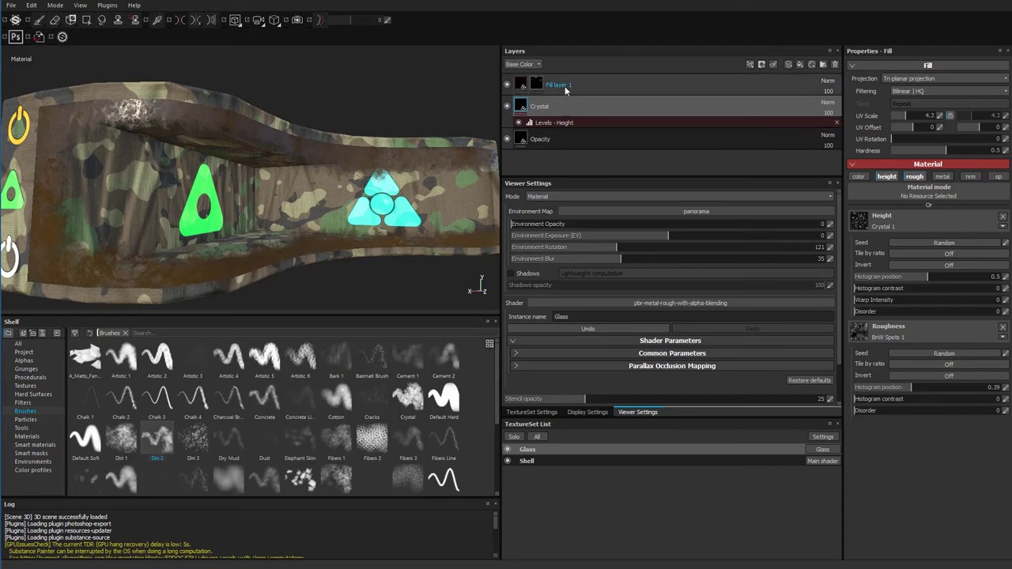
left_click(506, 84)
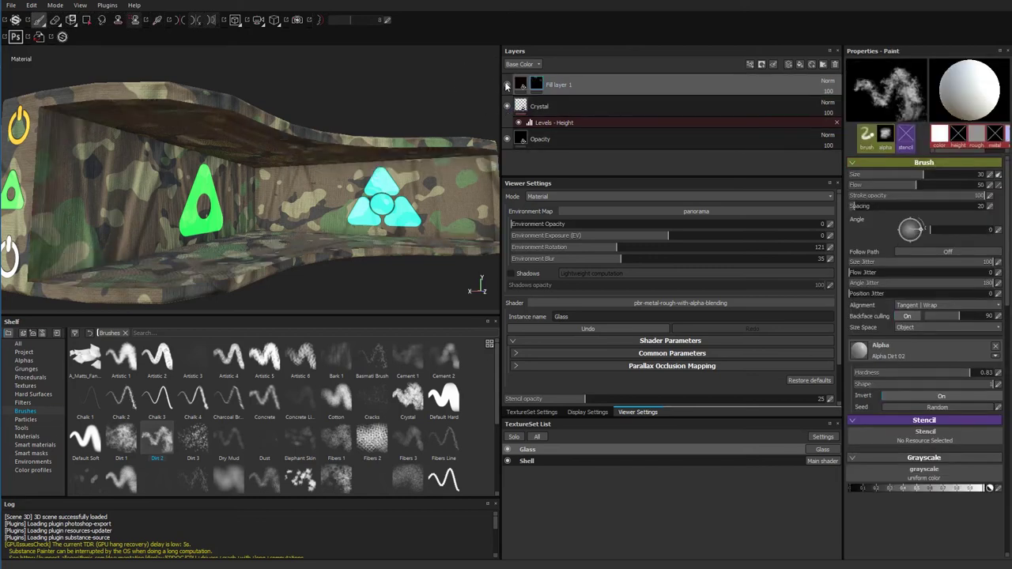
Show the painted dirt layer again and add a new paint layer above it
left_click(507, 84)
left_click_drag(304, 225, 201, 237, "alt")
scroll(237, 205, "up", 3)
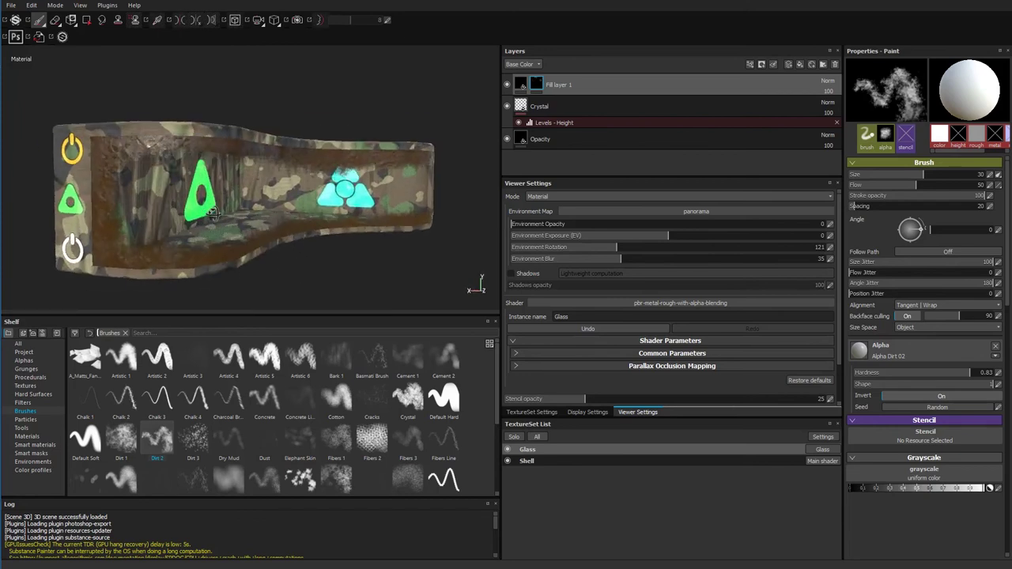
left_click(788, 65)
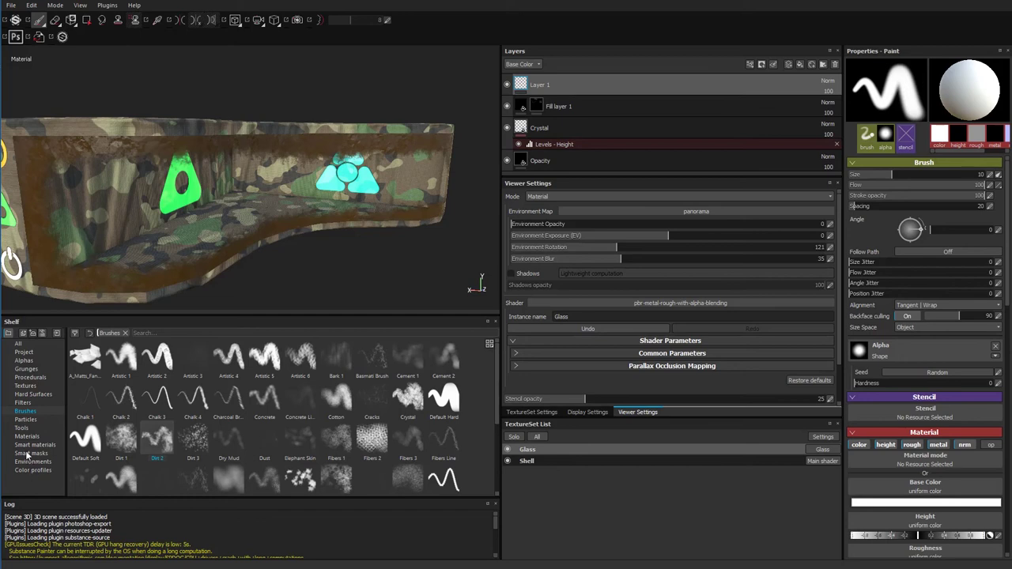
Choose the Default Hard brush with the Arrow Simple alpha and enlarge it to about 20
left_click(27, 436)
left_click(23, 427)
left_click(25, 419)
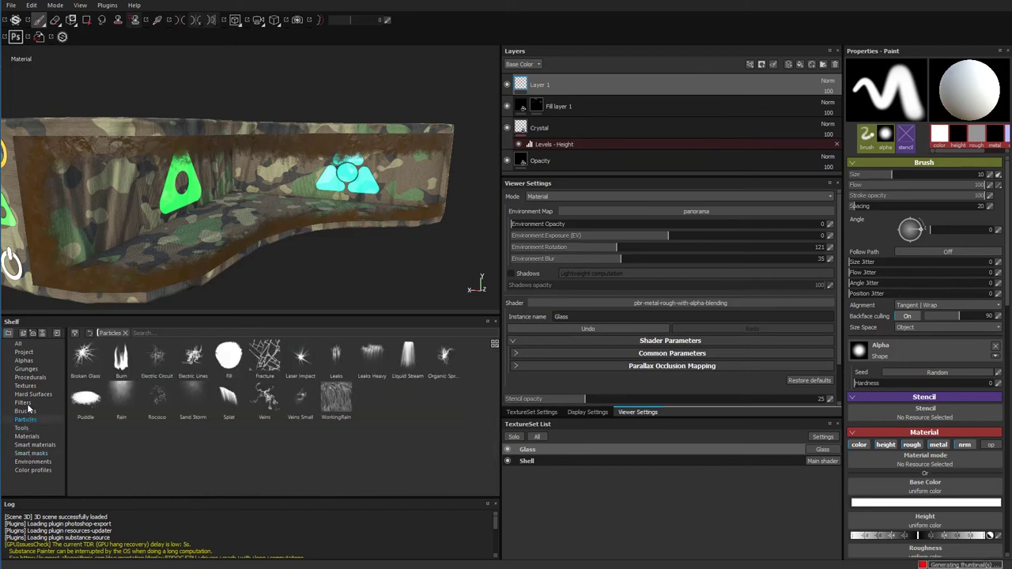
left_click(24, 361)
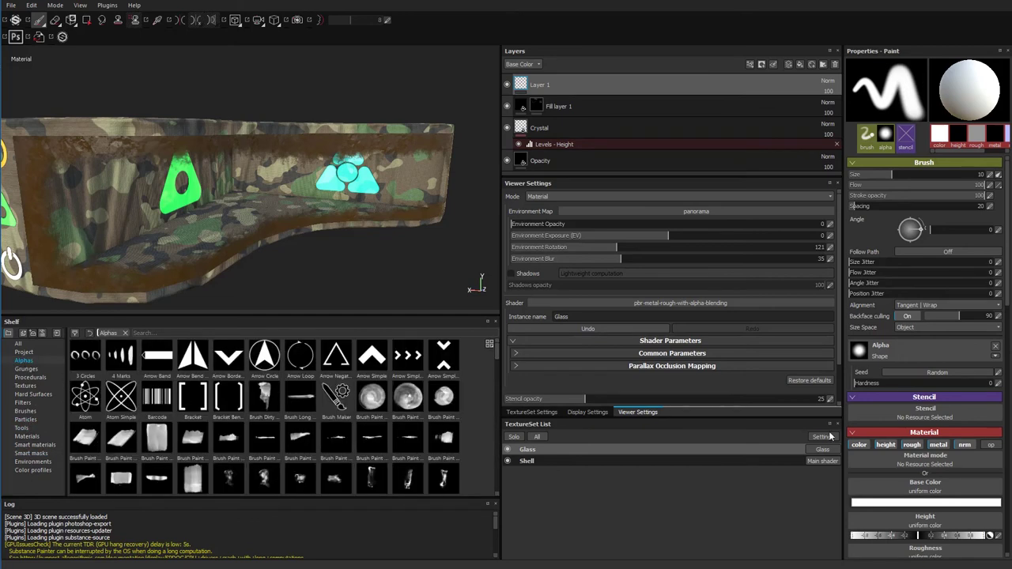
left_click(28, 368)
left_click(25, 411)
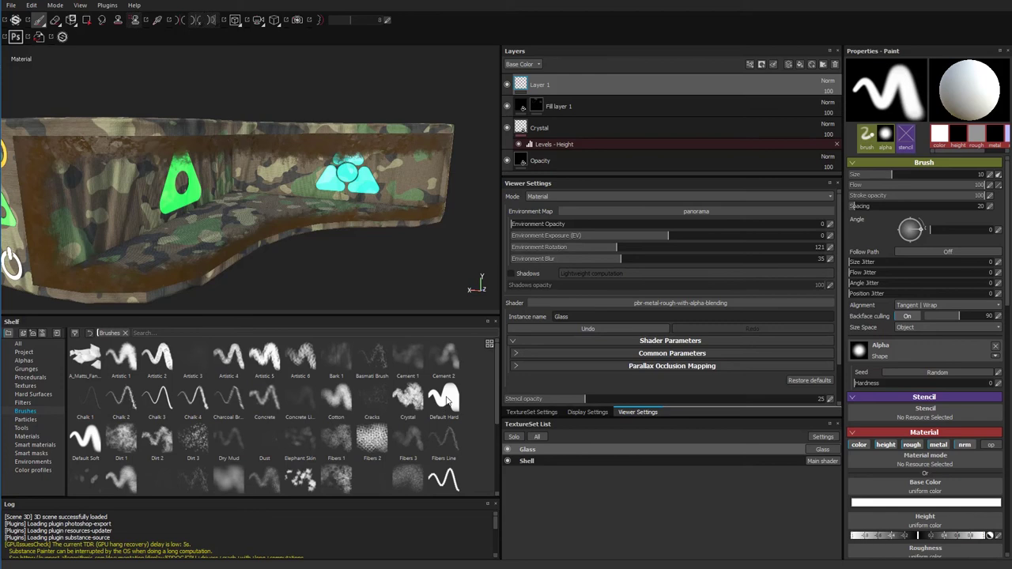
left_click(443, 399)
left_click(27, 437)
left_click(24, 360)
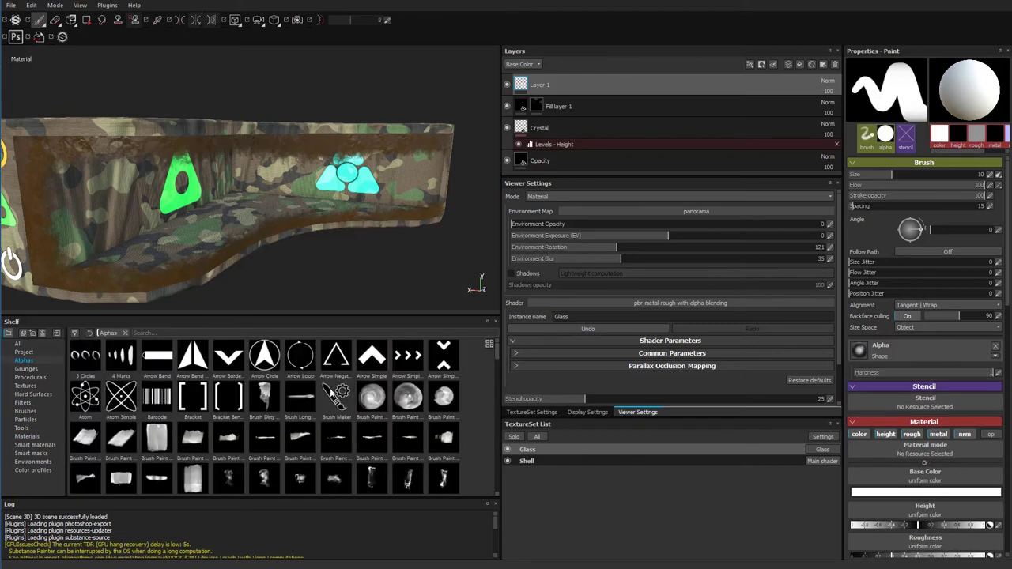
mouse_move(376, 358)
left_mouse_down()
mouse_move(710, 417)
mouse_move(679, 405)
mouse_move(903, 362)
left_mouse_up()
left_click_drag(221, 214, 165, 198, "alt")
right_click_drag(220, 198, 226, 192, "ctrl")
left_click_drag(214, 203, 263, 204, "alt")
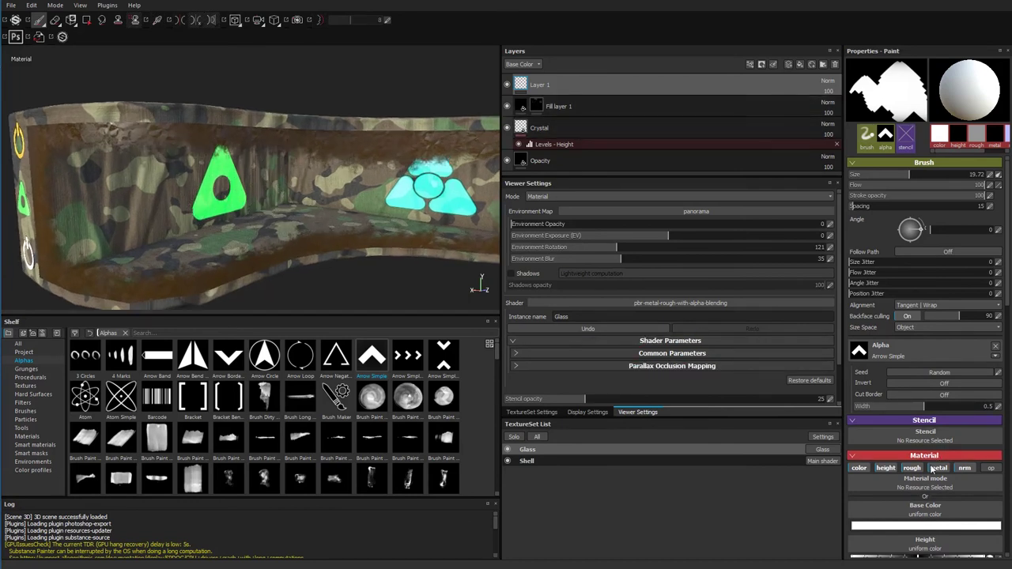
Give the brush a bright green base color, height of about 0.2 and roughness 1, and enable its opacity channel at full value
scroll(935, 456, "down", 3)
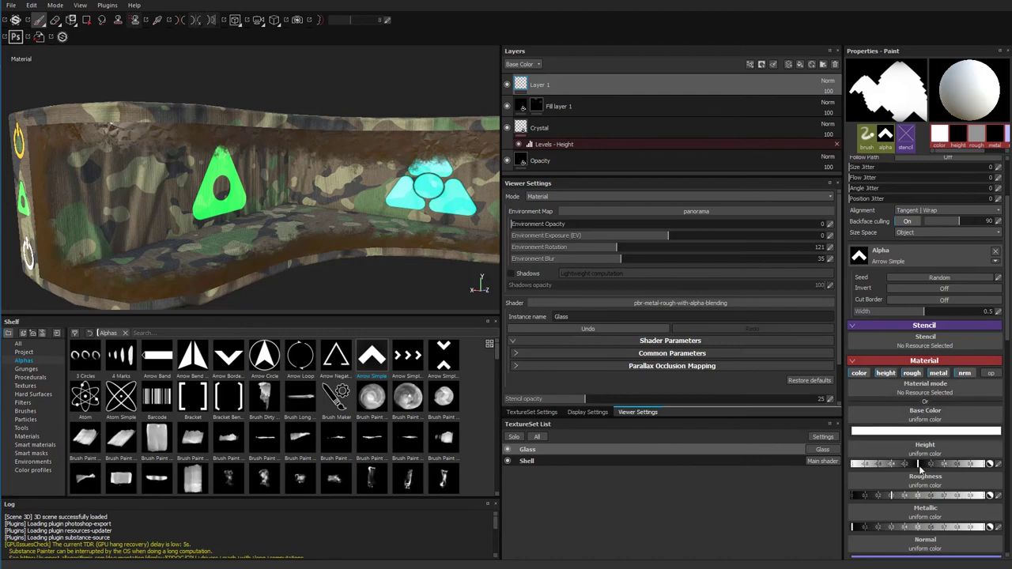
left_click(929, 430)
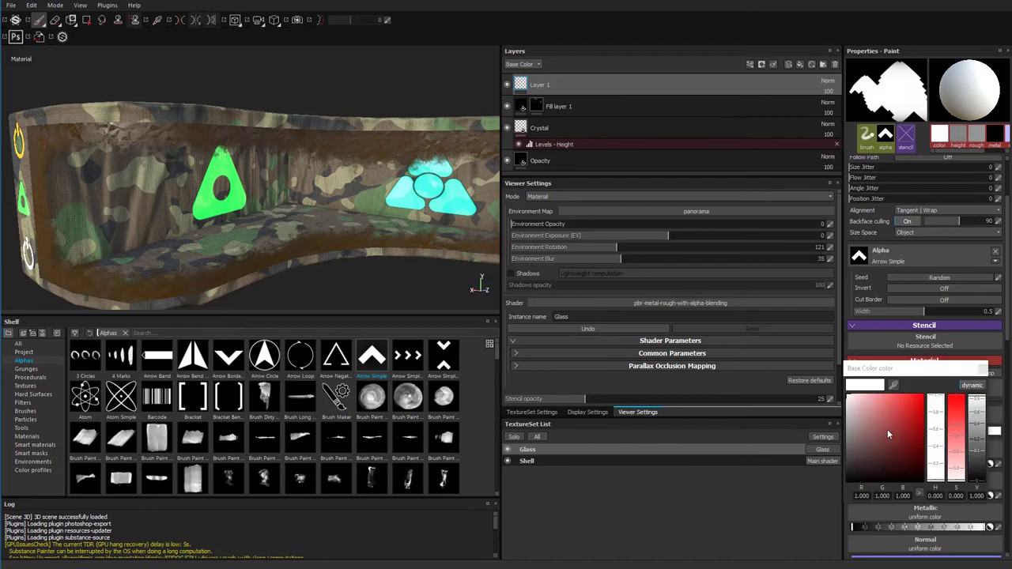
left_click(914, 419)
left_click(936, 439)
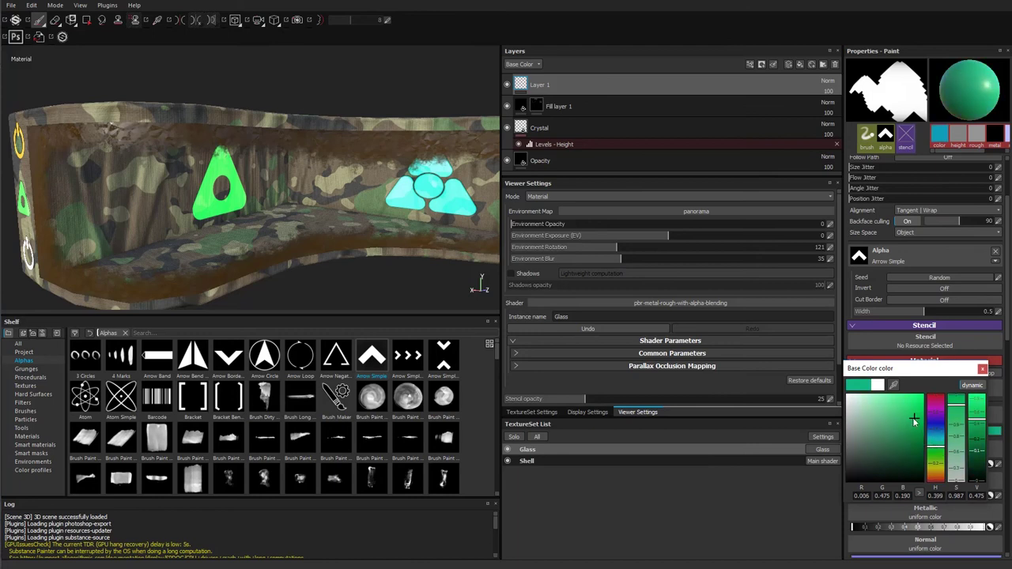
left_click_drag(914, 422, 919, 402)
left_click(981, 369)
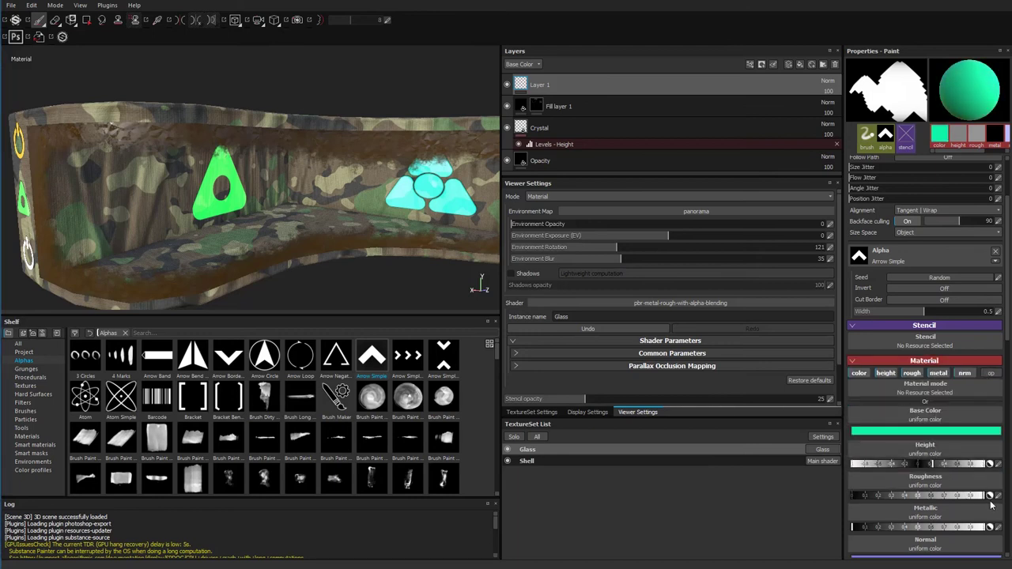
scroll(917, 486, "down", 2)
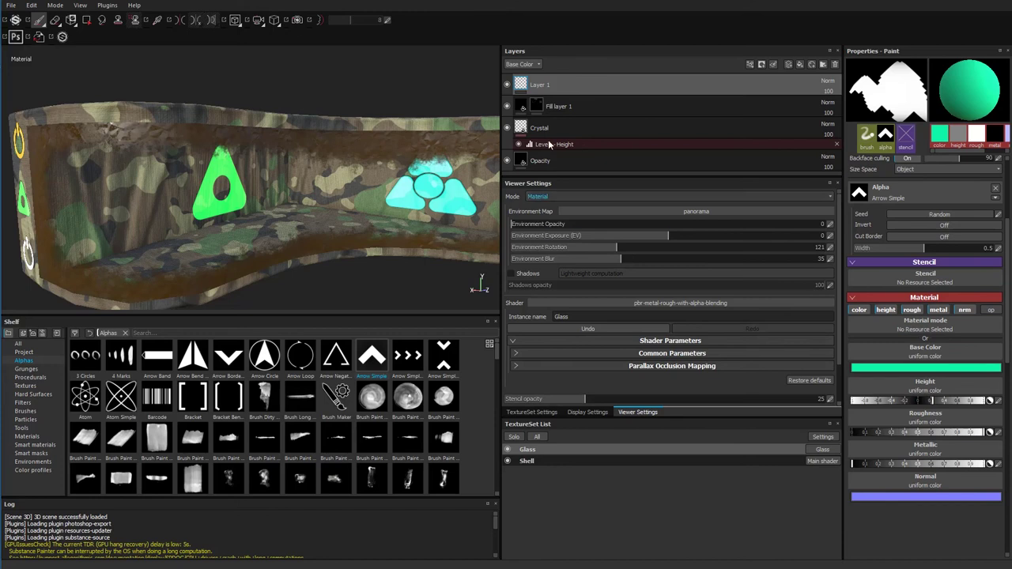
mouse_move(291, 230)
left_mouse_down("alt")
mouse_move(292, 195)
mouse_move(284, 212)
left_mouse_up("alt")
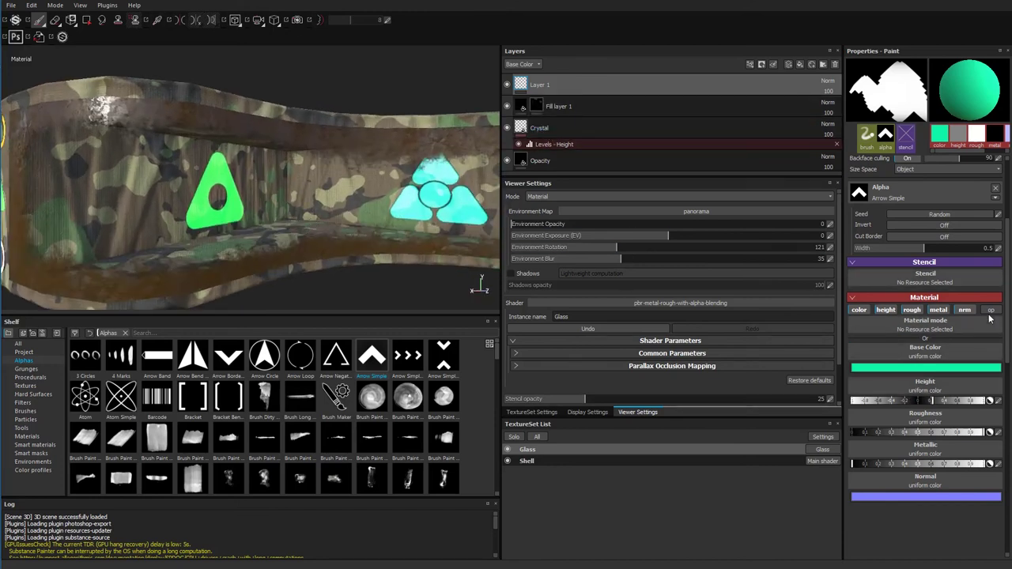
left_click(990, 311)
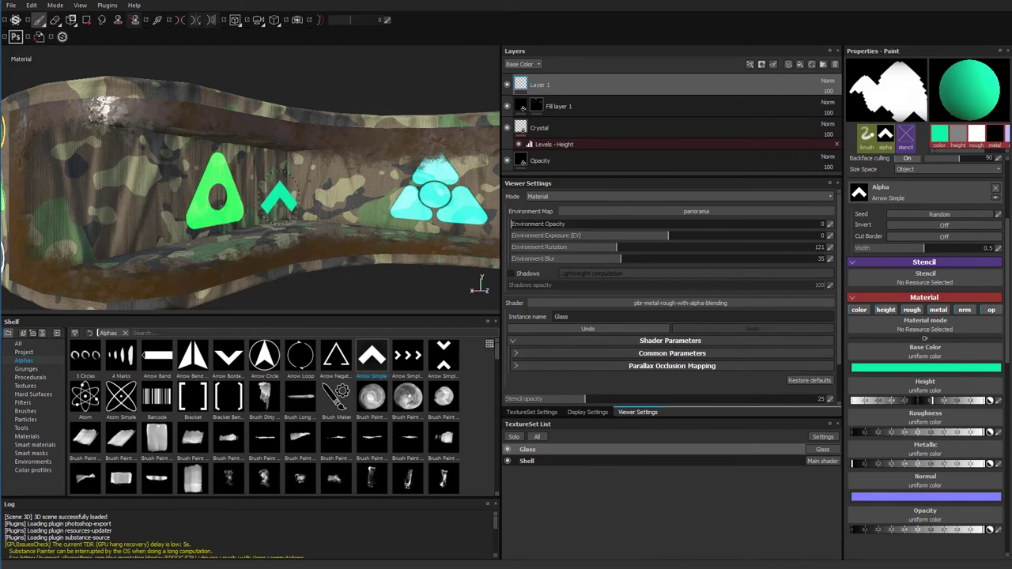
Examine the arrow brush preview on the glass in separate channels, including normal and metallic, and return to the full material view
key("c")
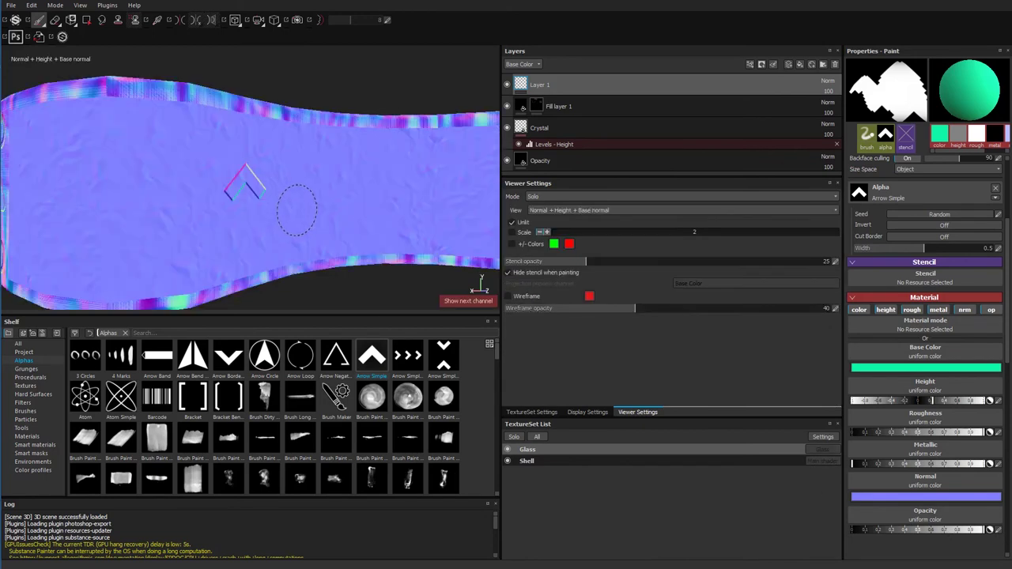
key("c")
key("c")
key("c")
key("m")
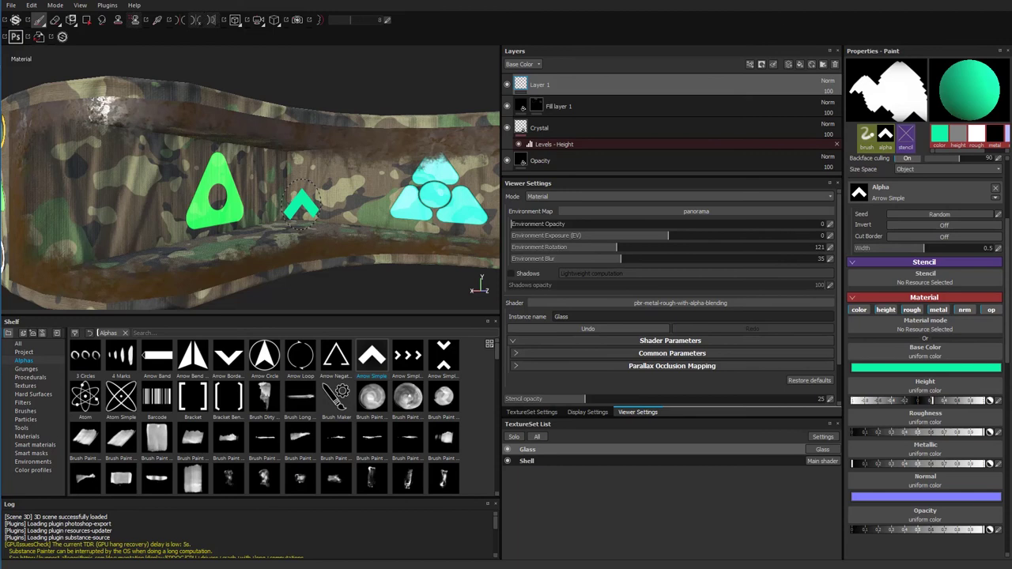
key("c")
key("c")
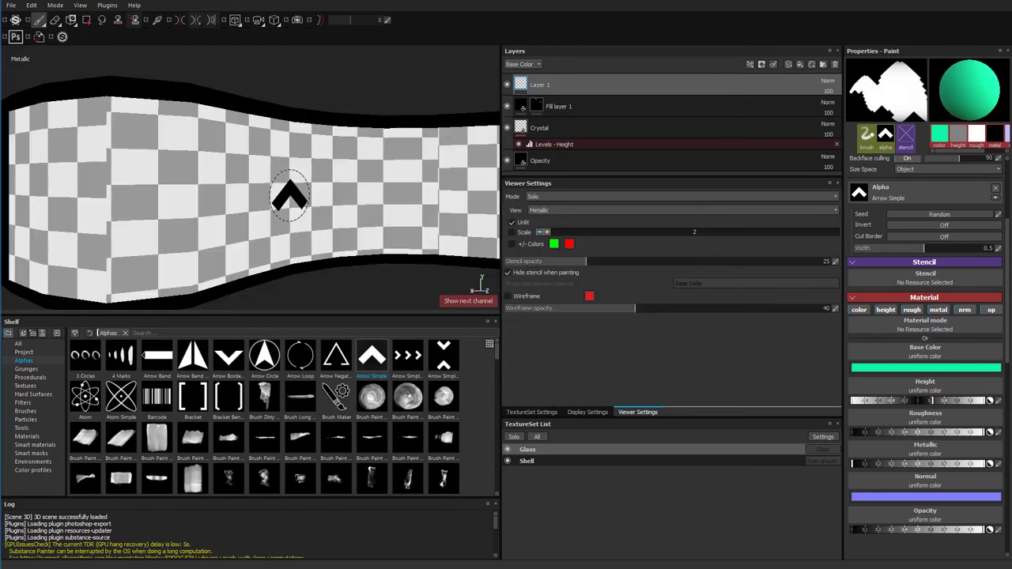
key("m")
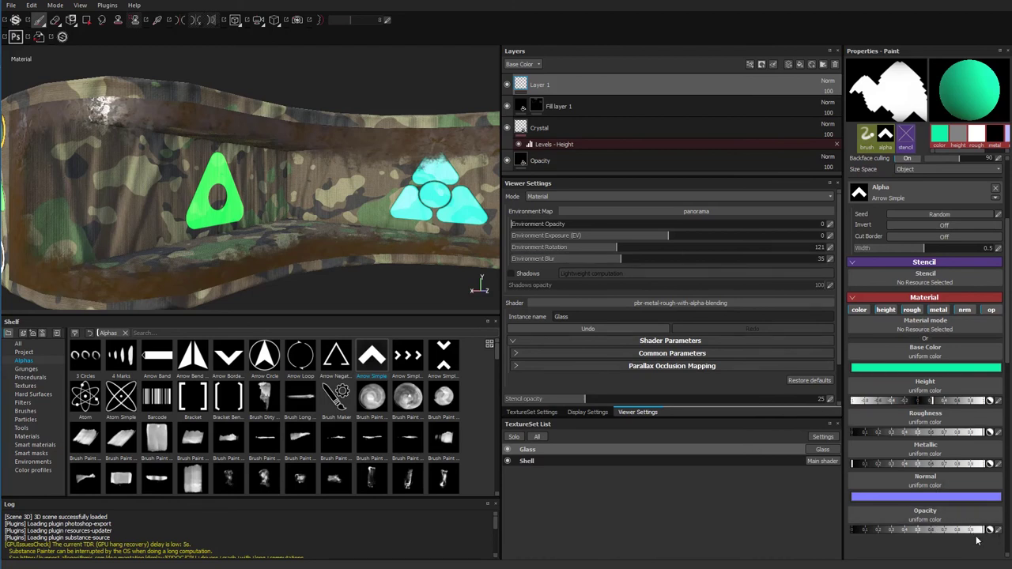
Turn off the brush's normal and metallic channels and stamp green arrows on the glass around the green triangle
left_click(965, 310)
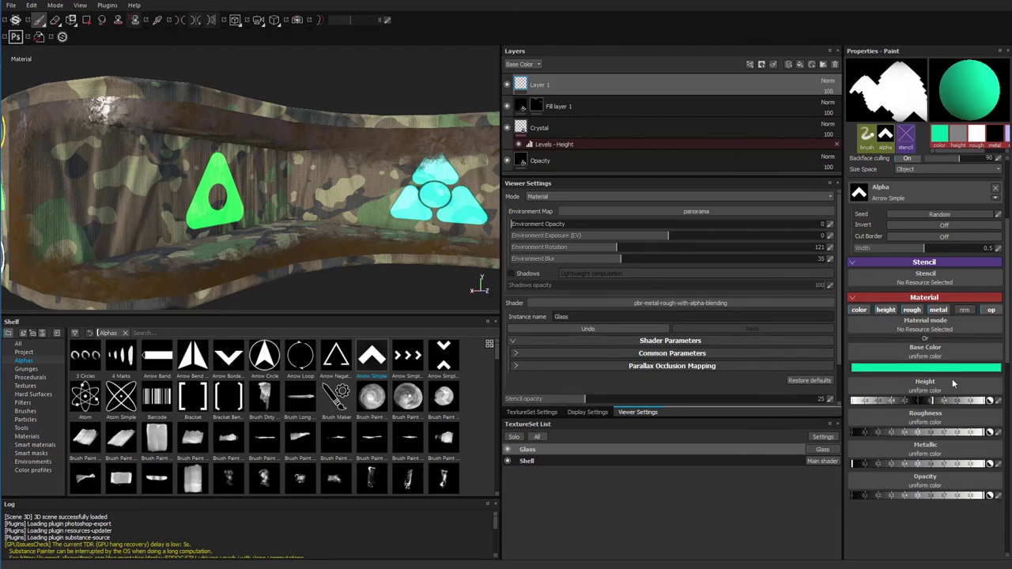
left_click(938, 310)
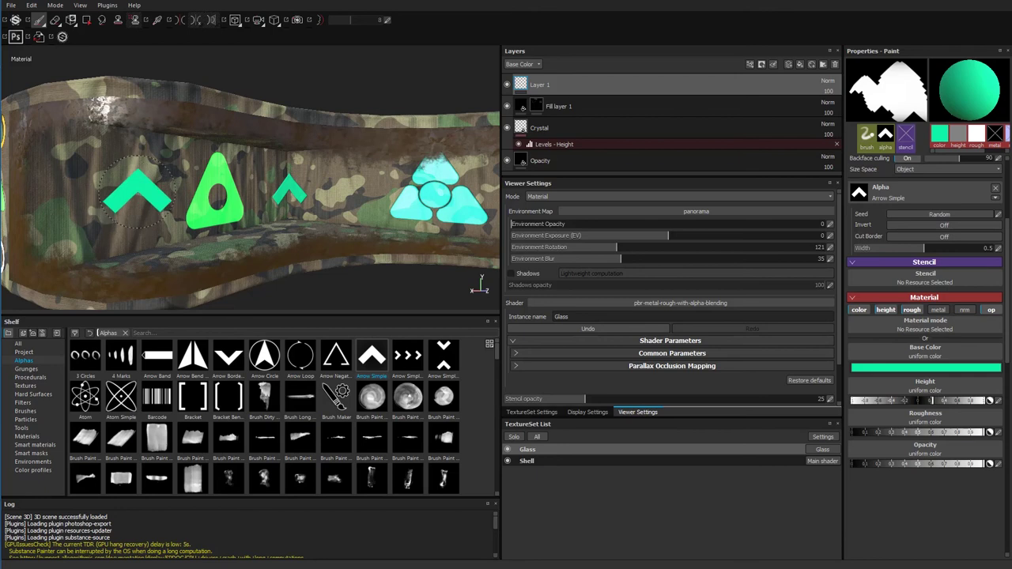
mouse_move(237, 218)
left_mouse_down("alt")
mouse_move(326, 185)
mouse_move(253, 222)
mouse_move(401, 237)
mouse_move(308, 179)
mouse_move(326, 186)
mouse_move(276, 172)
left_mouse_up("alt")
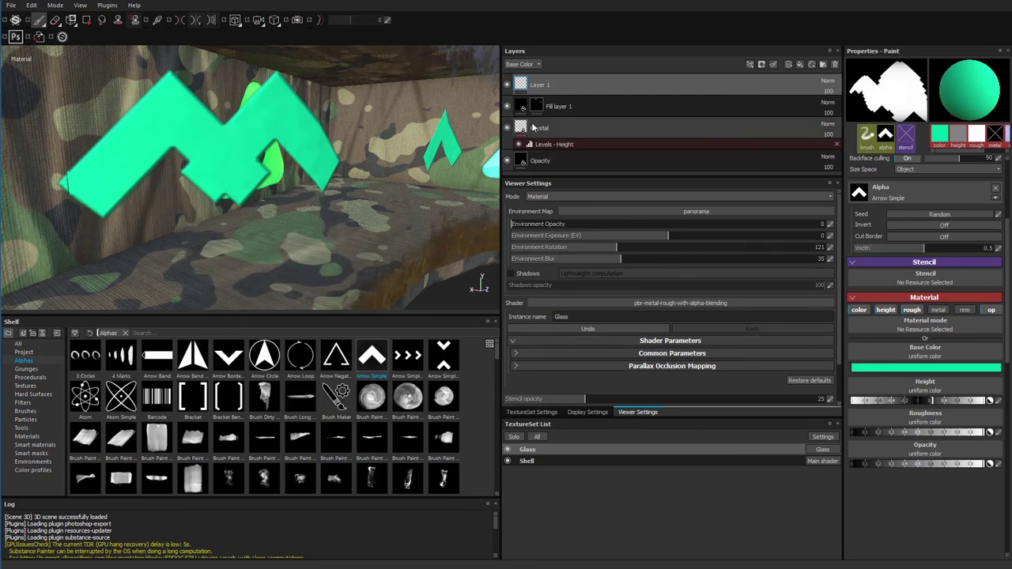
Set the Height channel blending mode of Layer 1 to Normal and inspect the painted arrows on the glass
mouse_move(519, 89)
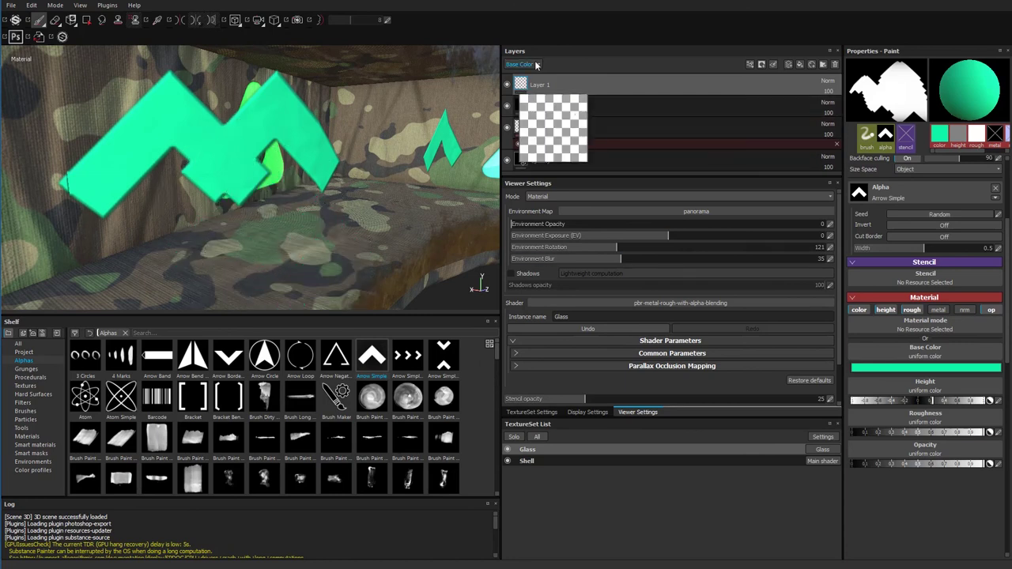
left_click(536, 65)
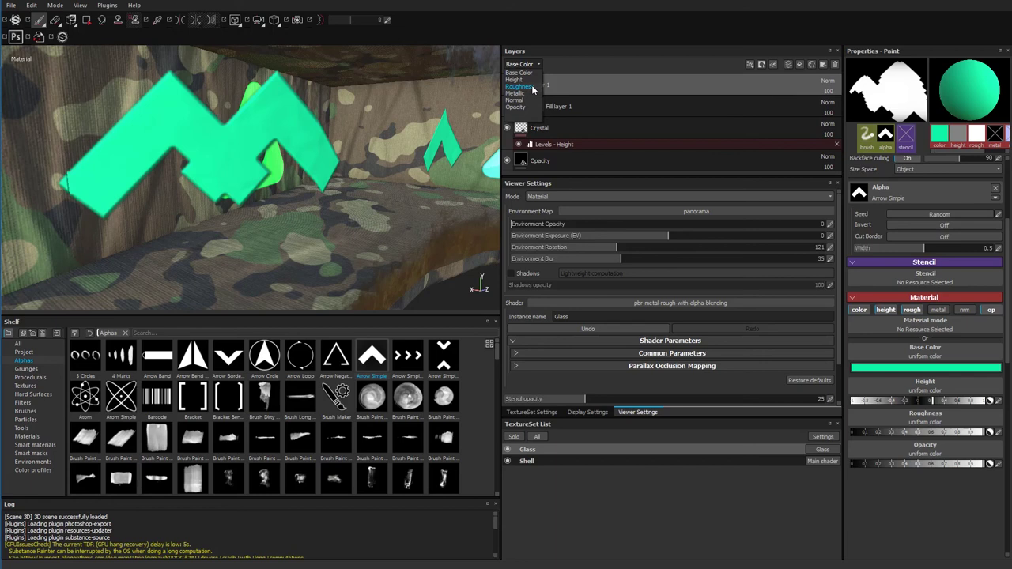
left_click(532, 86)
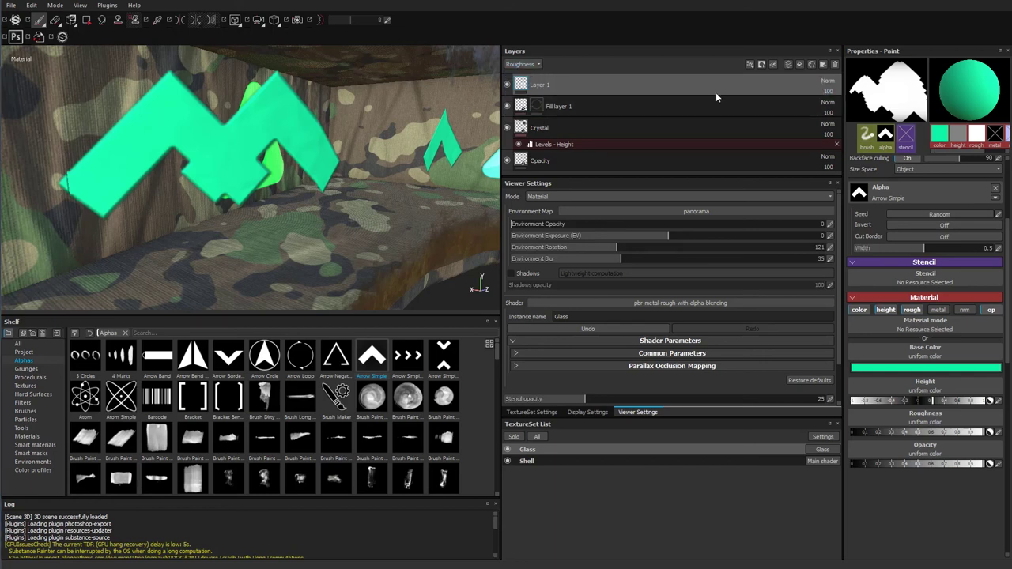
left_click(534, 64)
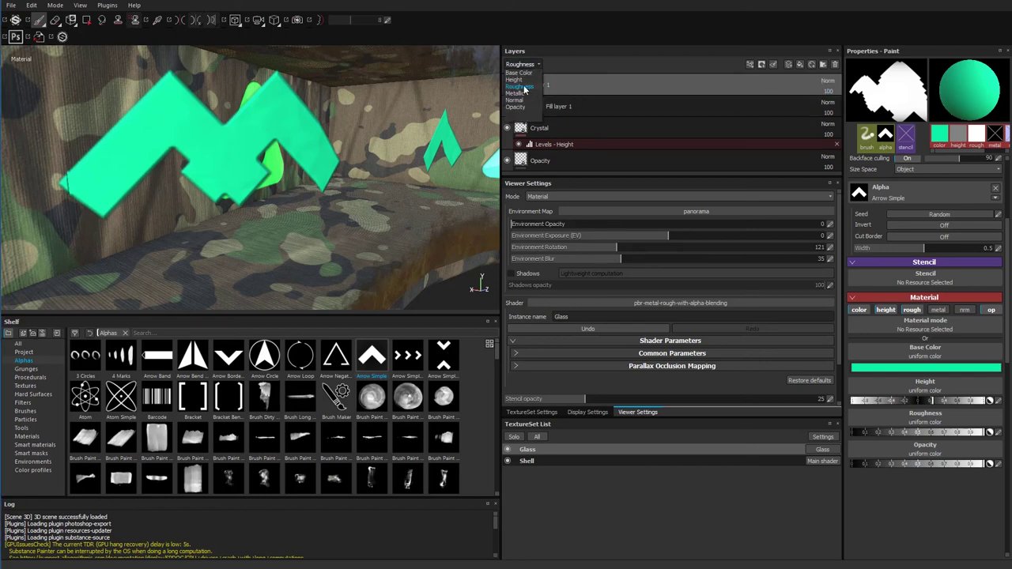
left_click(525, 80)
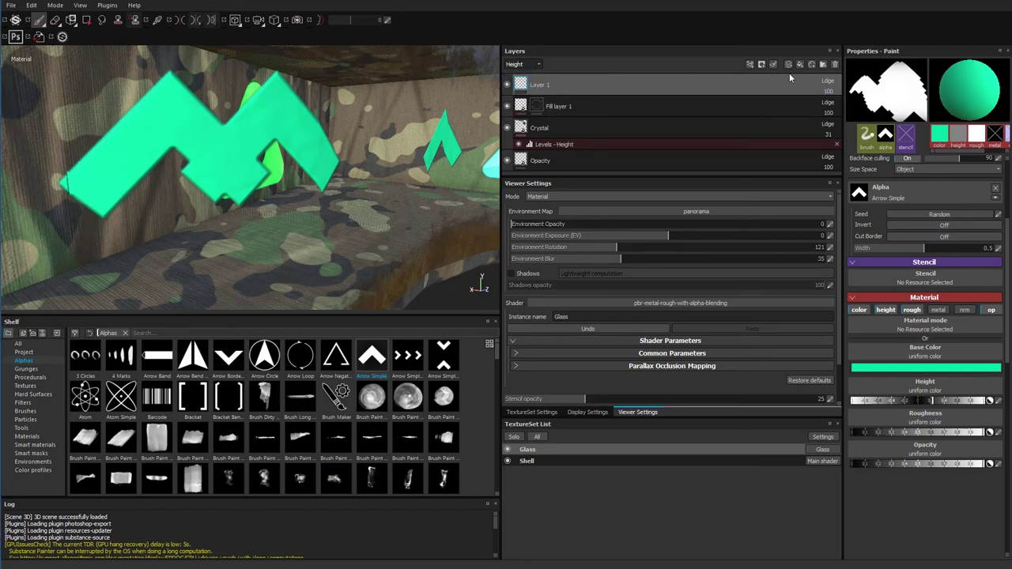
left_click(829, 82)
left_click(832, 92)
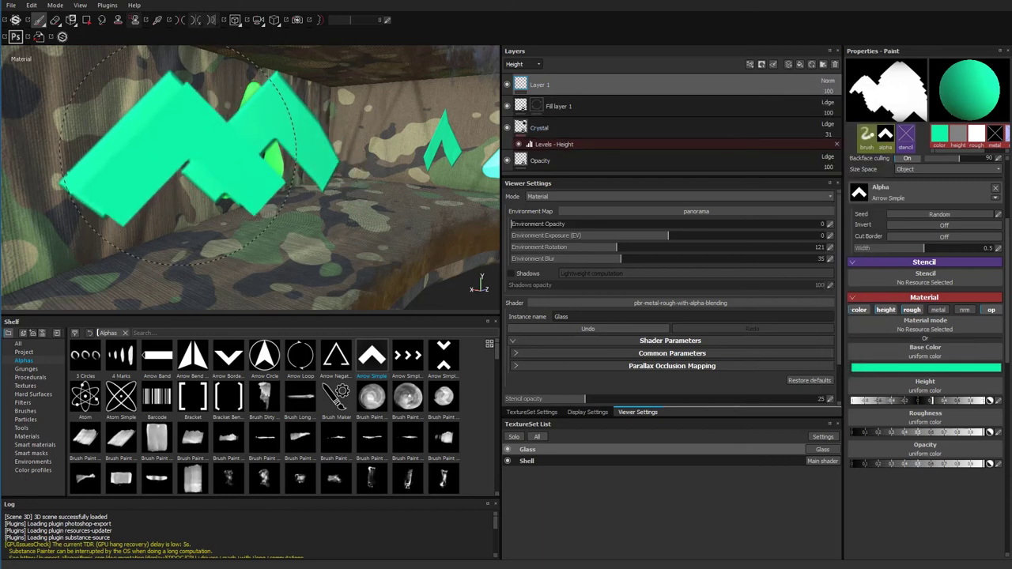
left_click(378, 229)
mouse_move(378, 229)
left_mouse_down("alt")
mouse_move(181, 186)
mouse_move(201, 203)
mouse_move(211, 191)
mouse_move(221, 207)
mouse_move(204, 184)
left_mouse_up("alt")
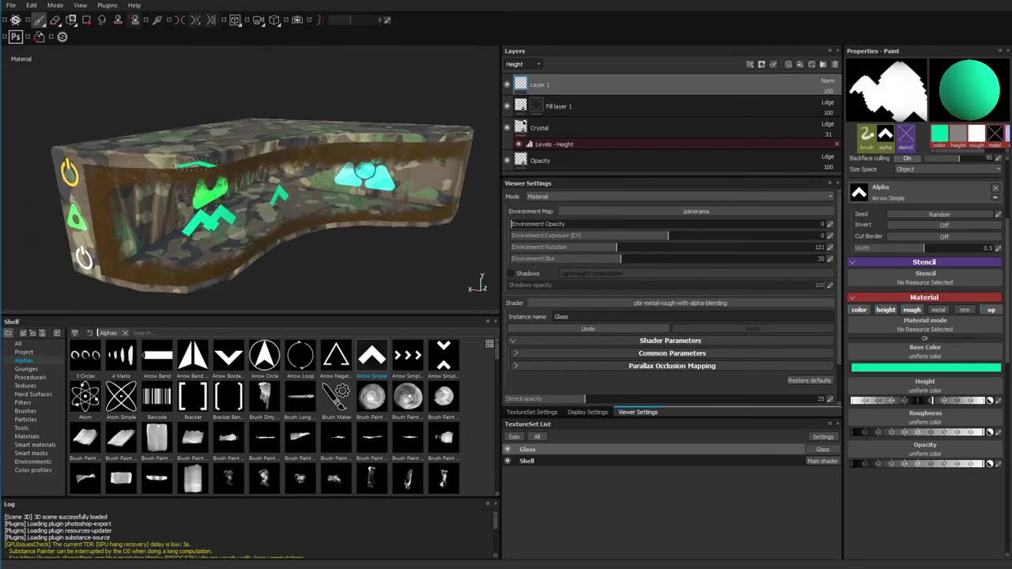
left_click_drag(211, 271, 210, 263, "alt")
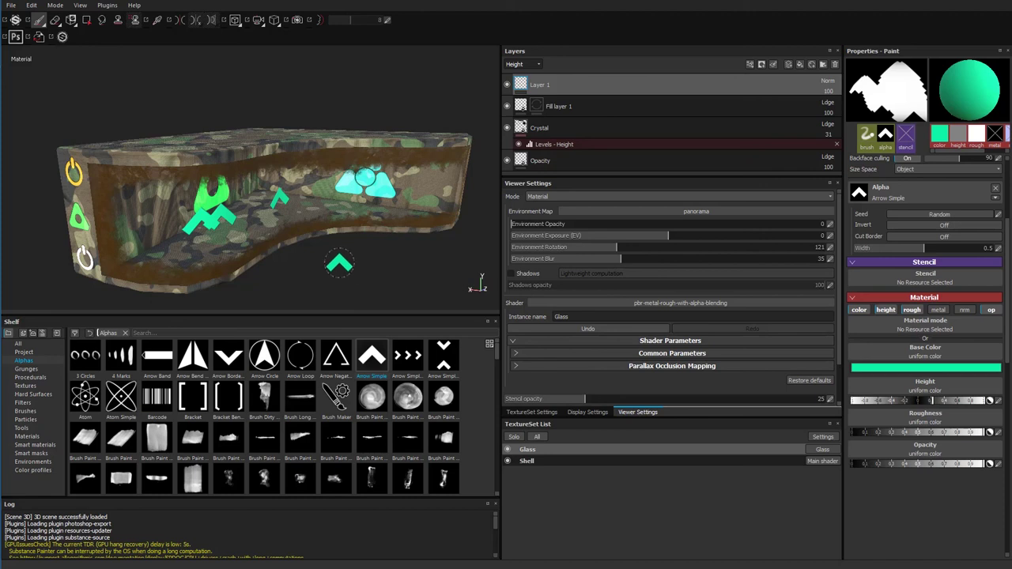
left_click_drag(325, 274, 302, 255, "alt")
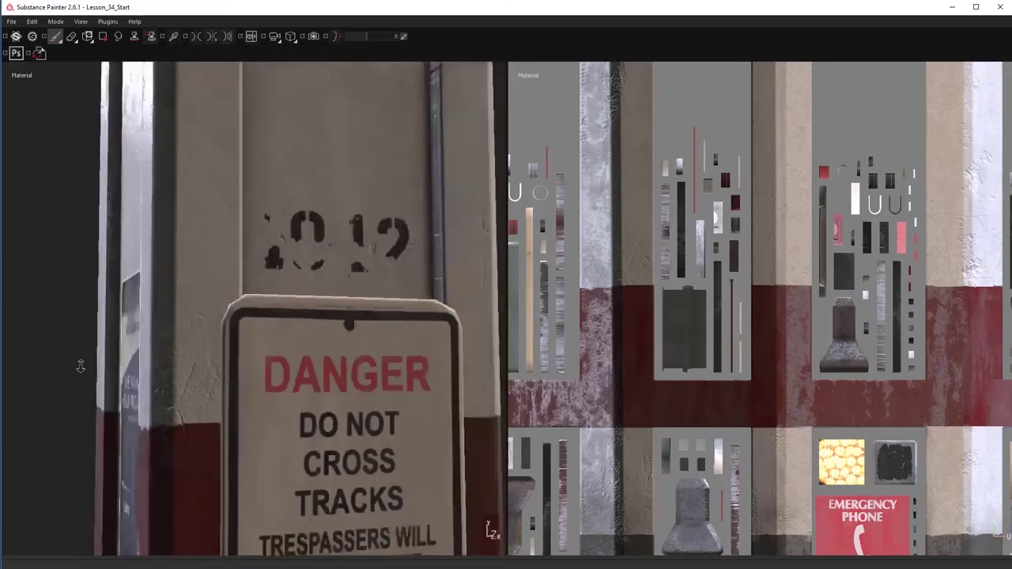
mouse_move(79, 361)
left_mouse_down("alt")
mouse_move(197, 388)
mouse_move(233, 451)
left_mouse_up("alt")
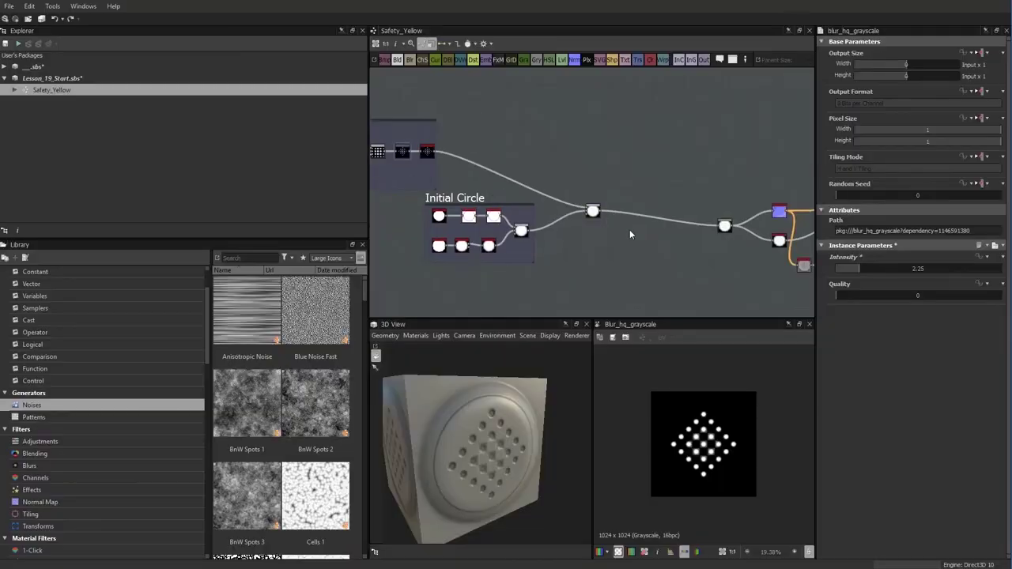
right_click(634, 195)
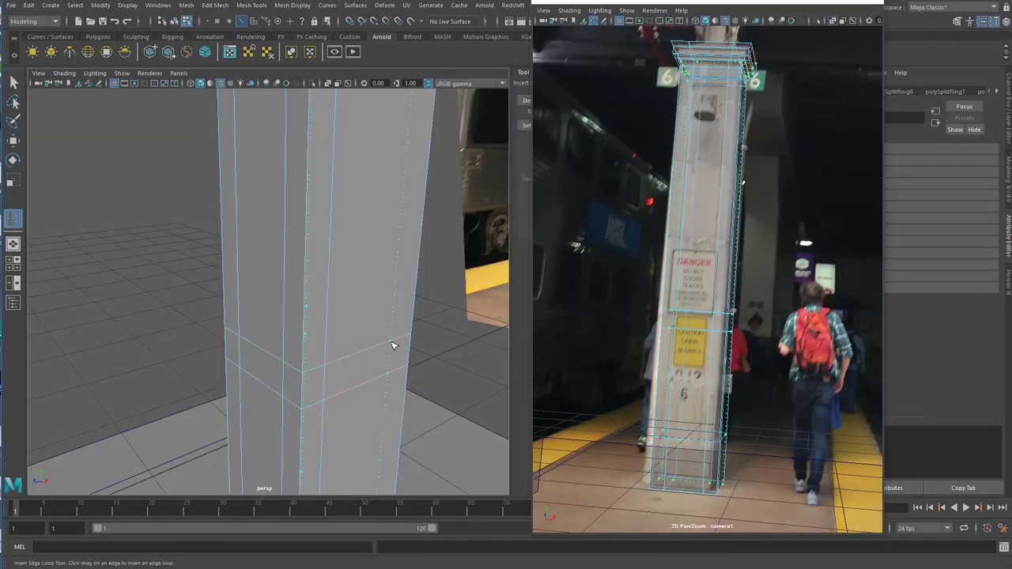
left_click(390, 346)
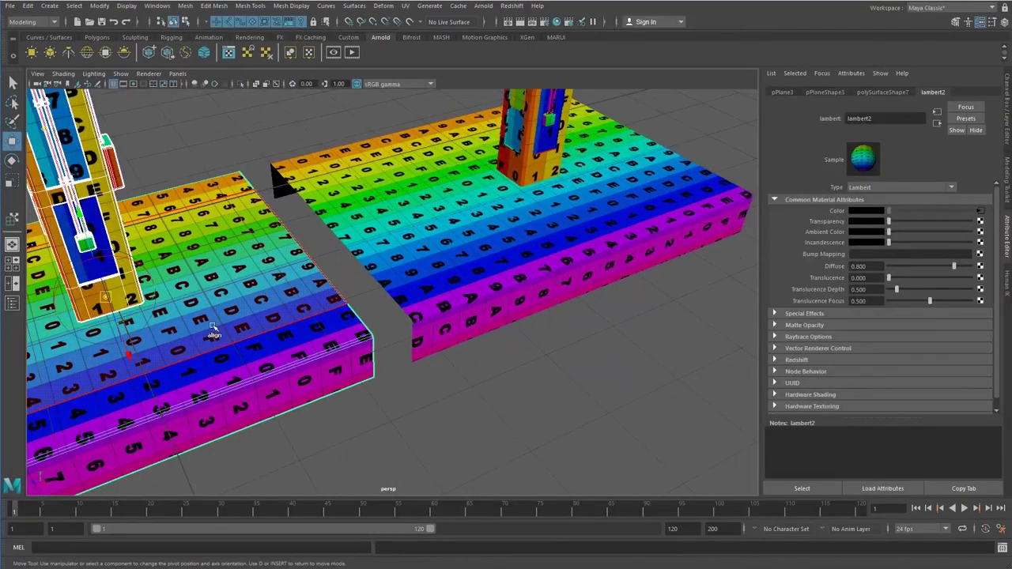
left_click_drag(210, 334, 334, 407)
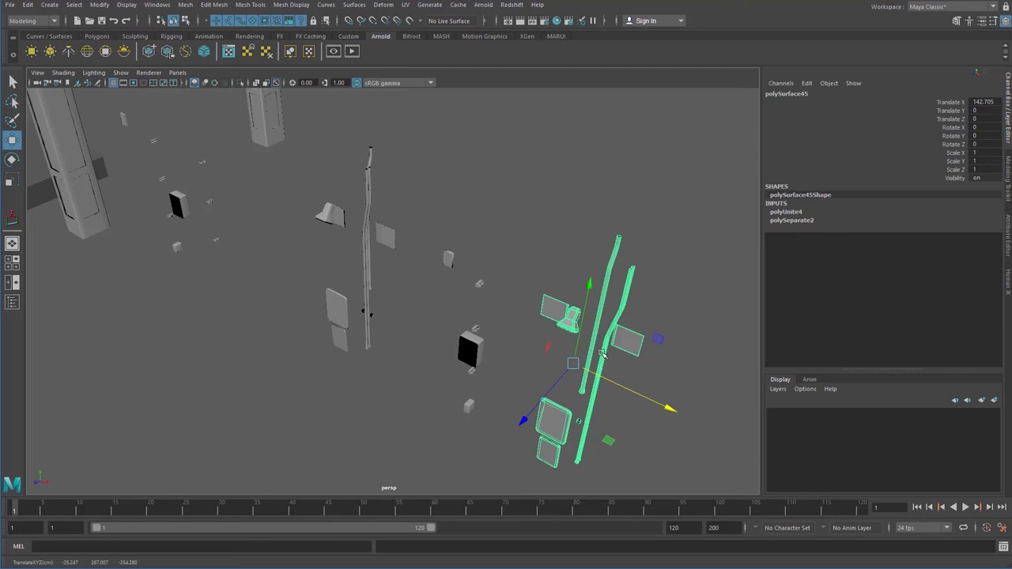
left_click(374, 237)
left_click(821, 96)
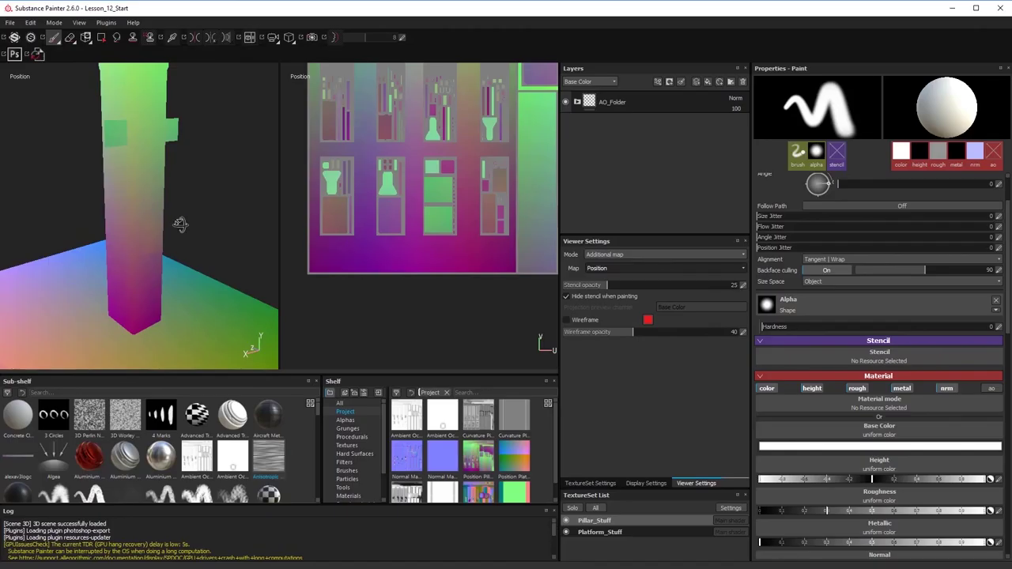
left_click_drag(180, 224, 215, 201, "alt")
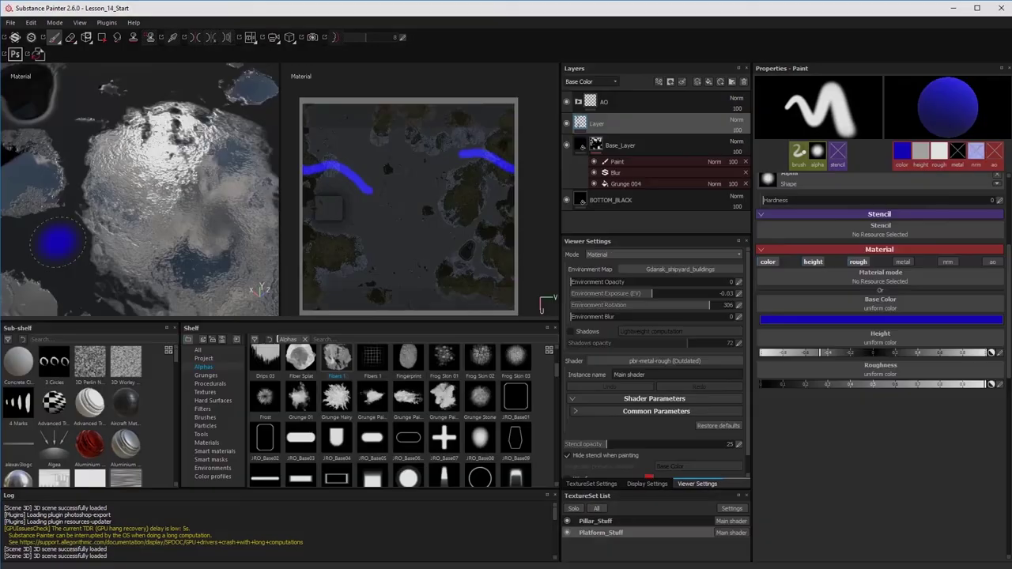
mouse_move(55, 241)
left_mouse_down()
mouse_move(144, 201)
mouse_move(215, 93)
left_mouse_up()
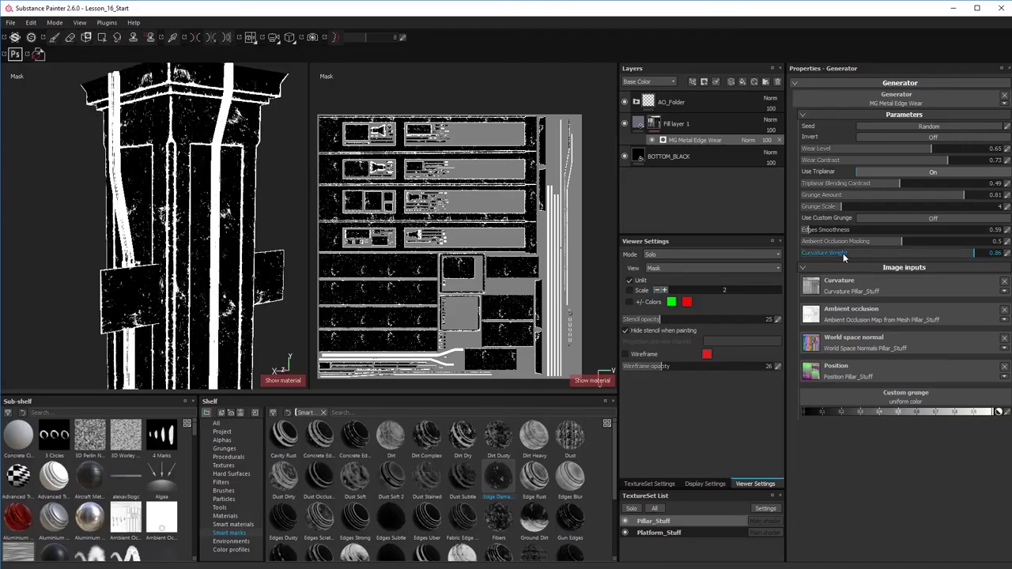